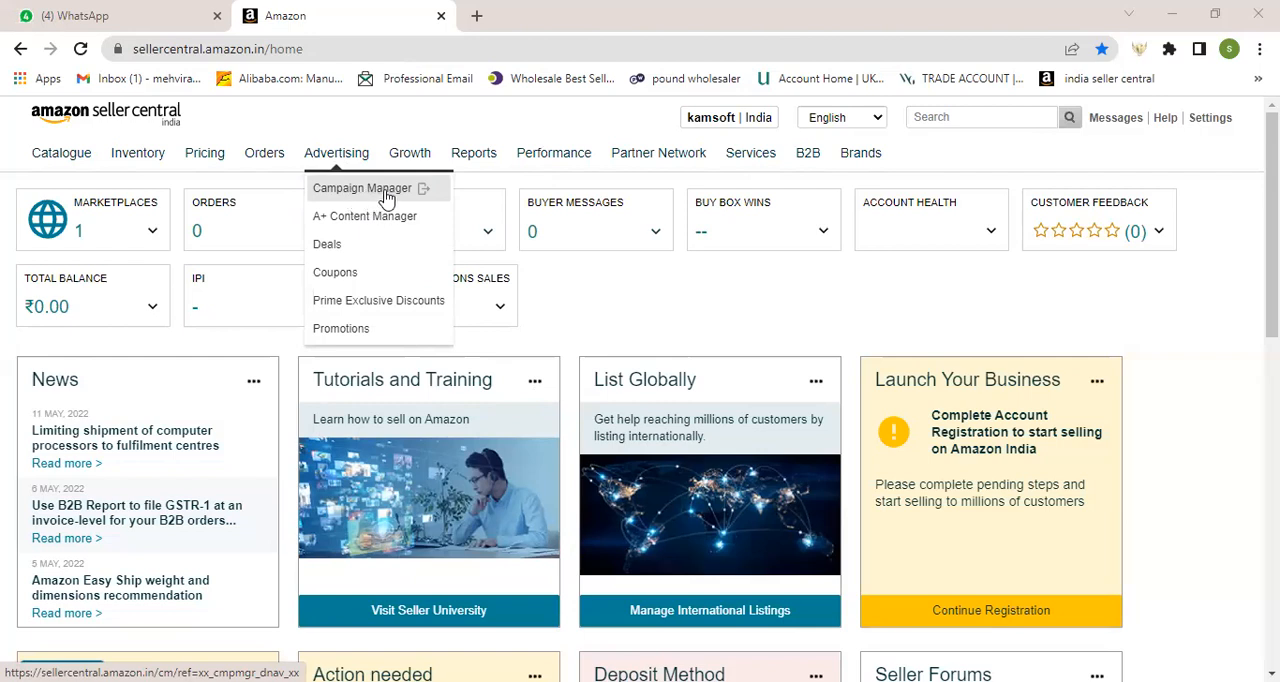
Step: Start a new Sponsored Products campaign from Campaign Manager and name it "Manual-cousion cover"
left_click(387, 198)
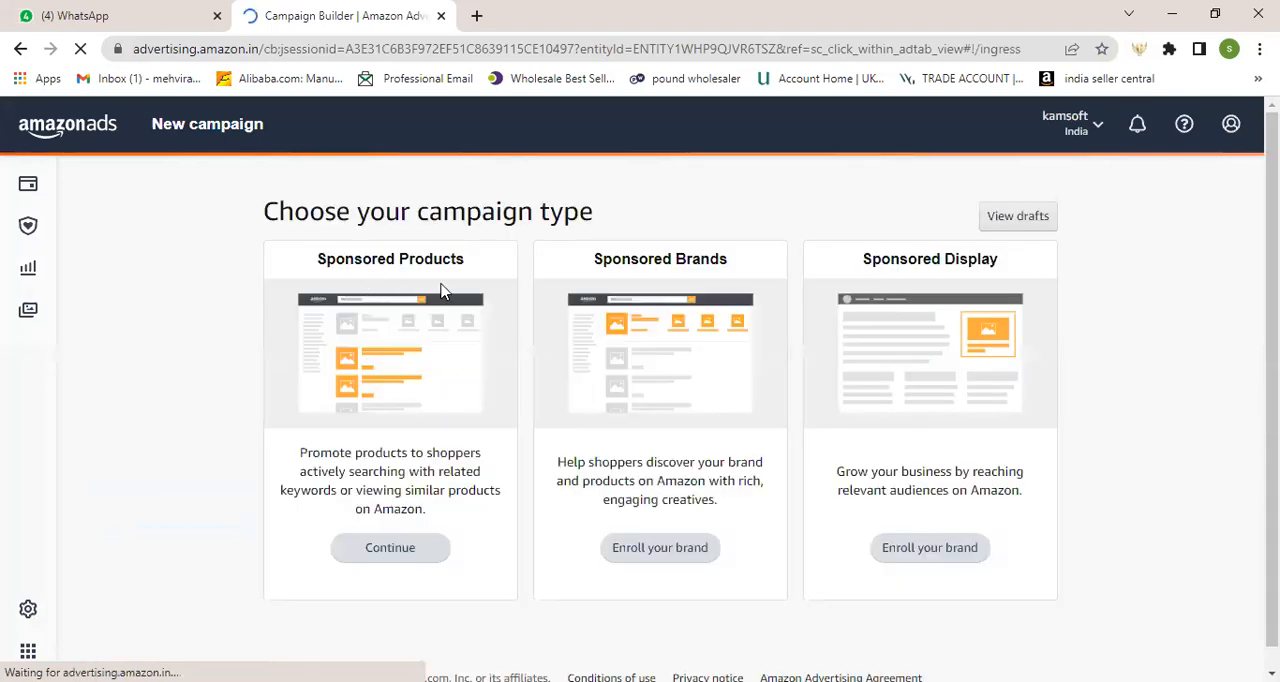
left_click(406, 564)
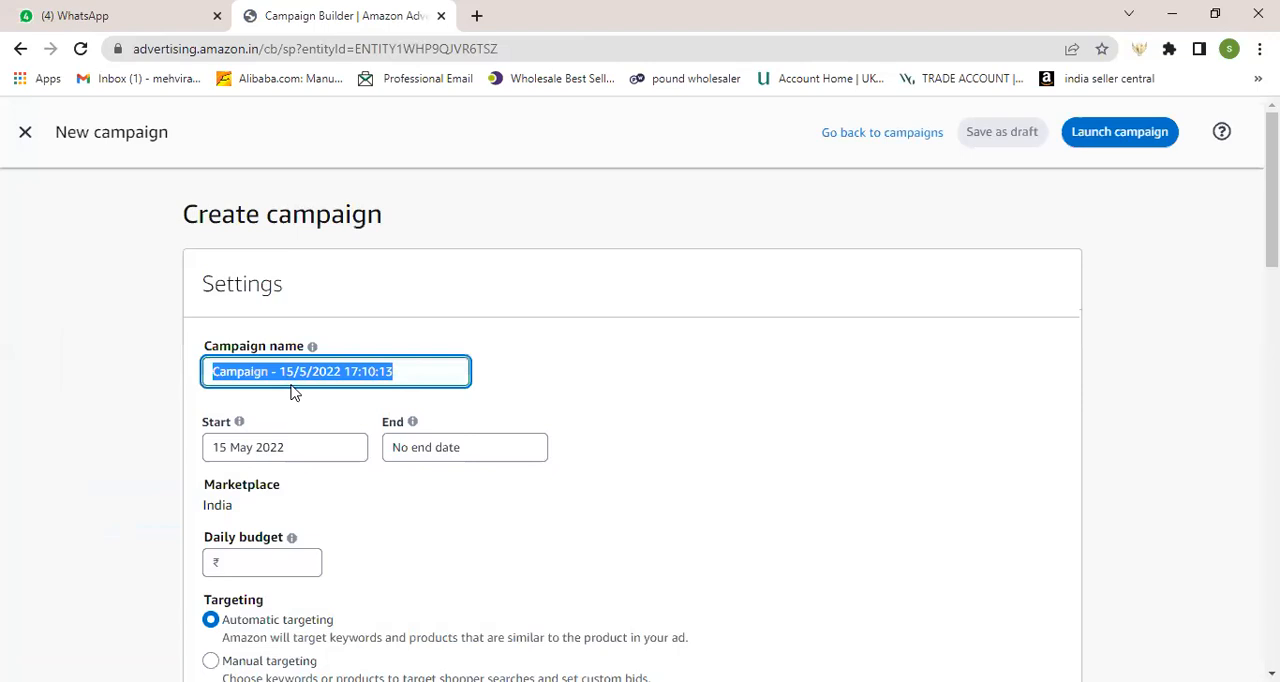
right_click(300, 372)
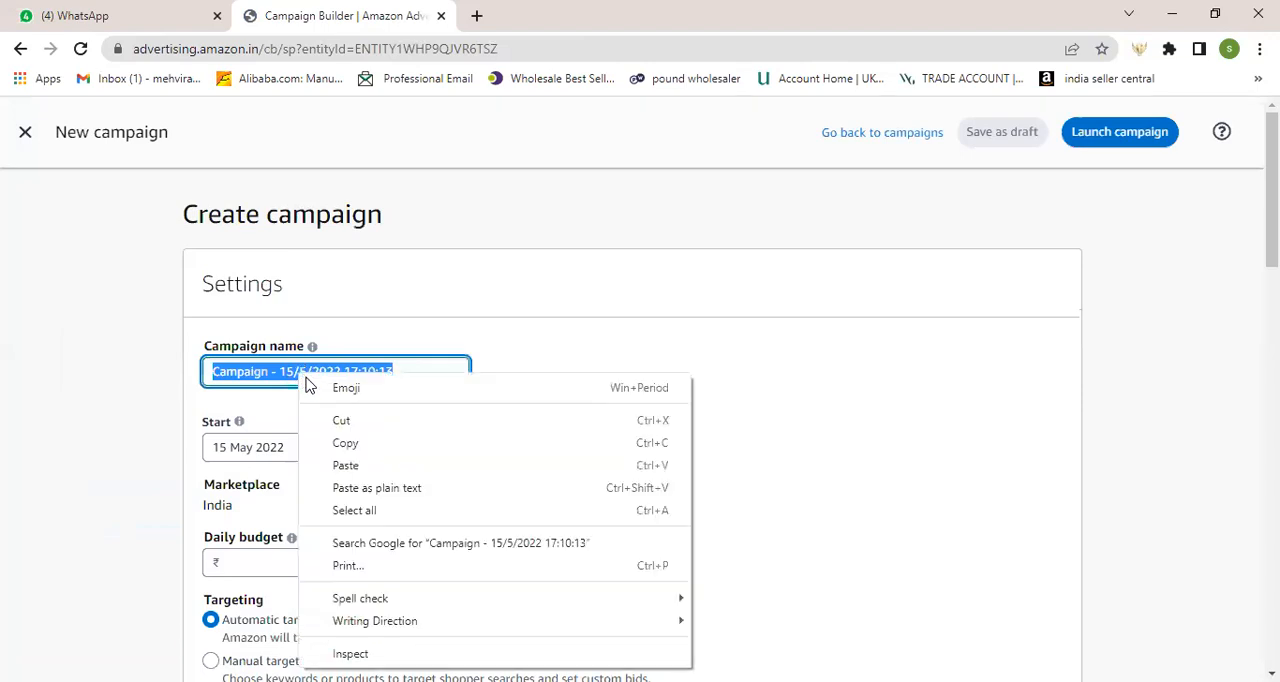
left_click(326, 467)
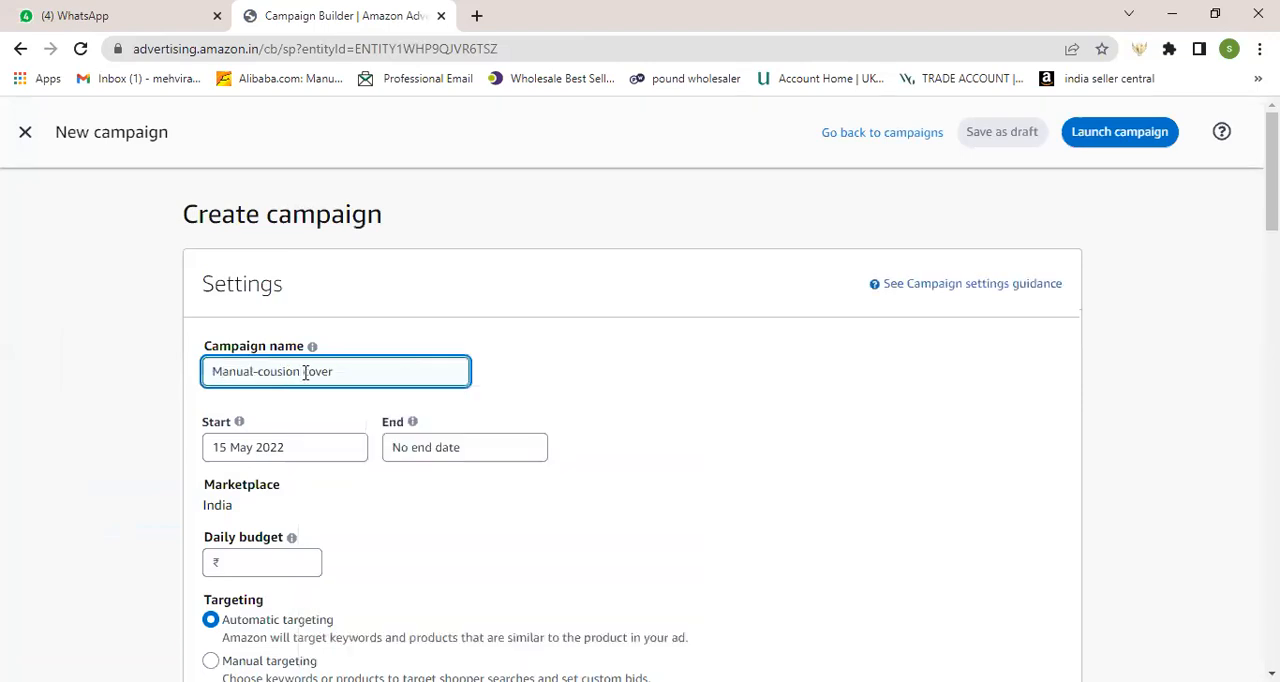
Step: Set the campaign's targeting type to Manual targeting
scroll(354, 389, "down", 1)
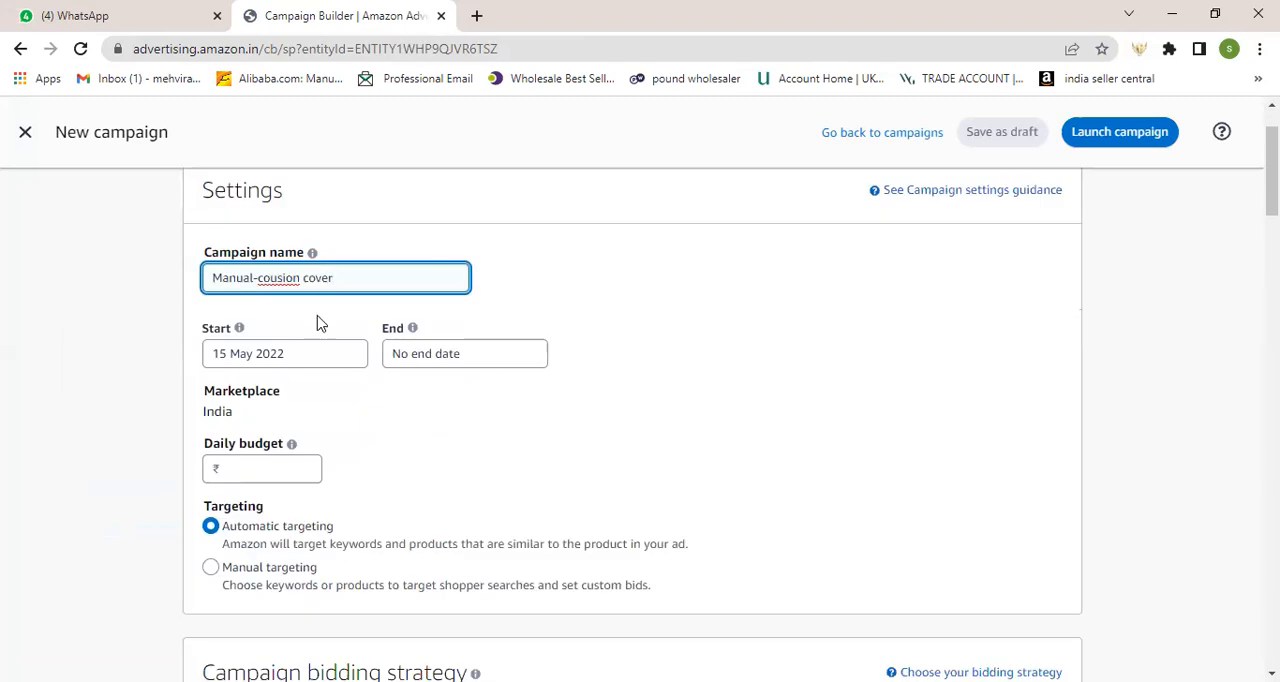
scroll(322, 420, "down", 1)
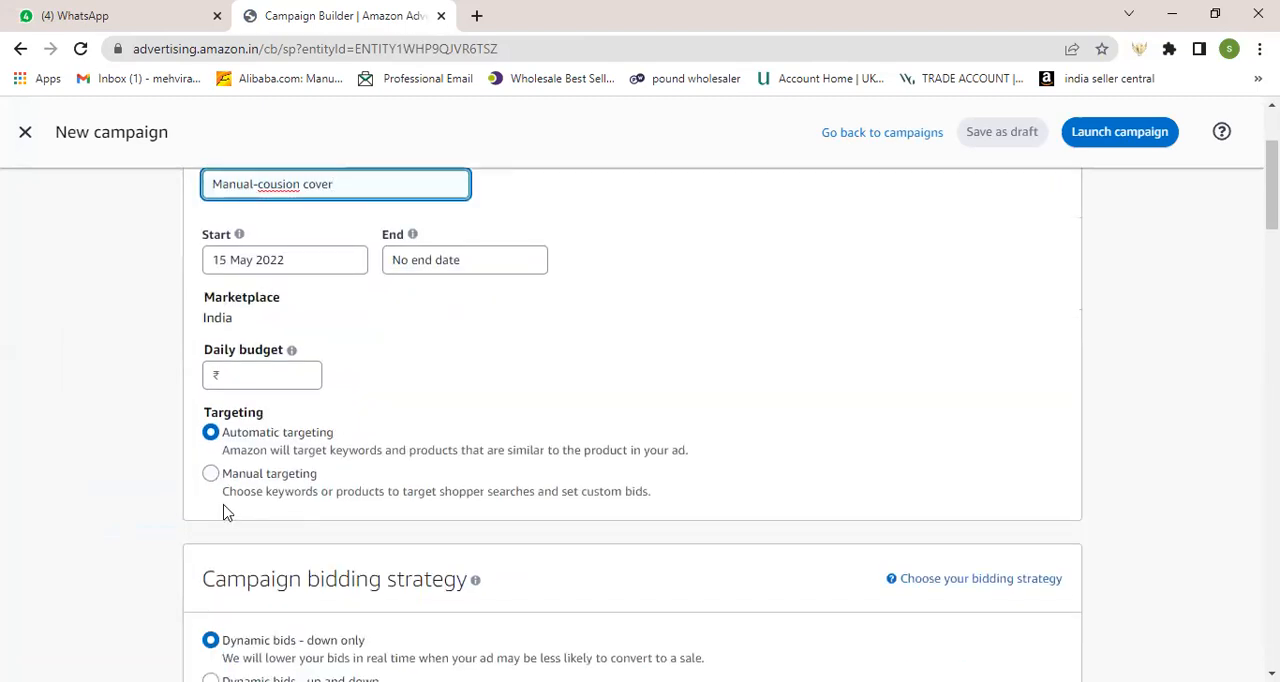
left_click(209, 476)
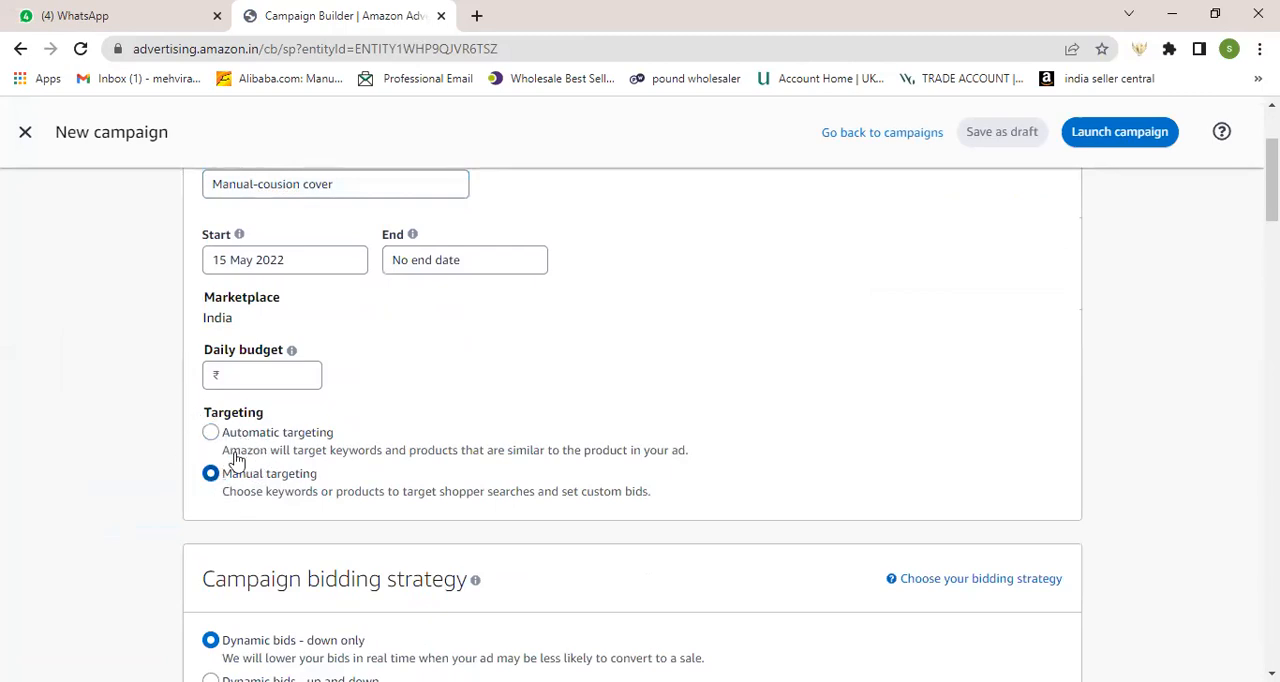
scroll(288, 420, "up", 2)
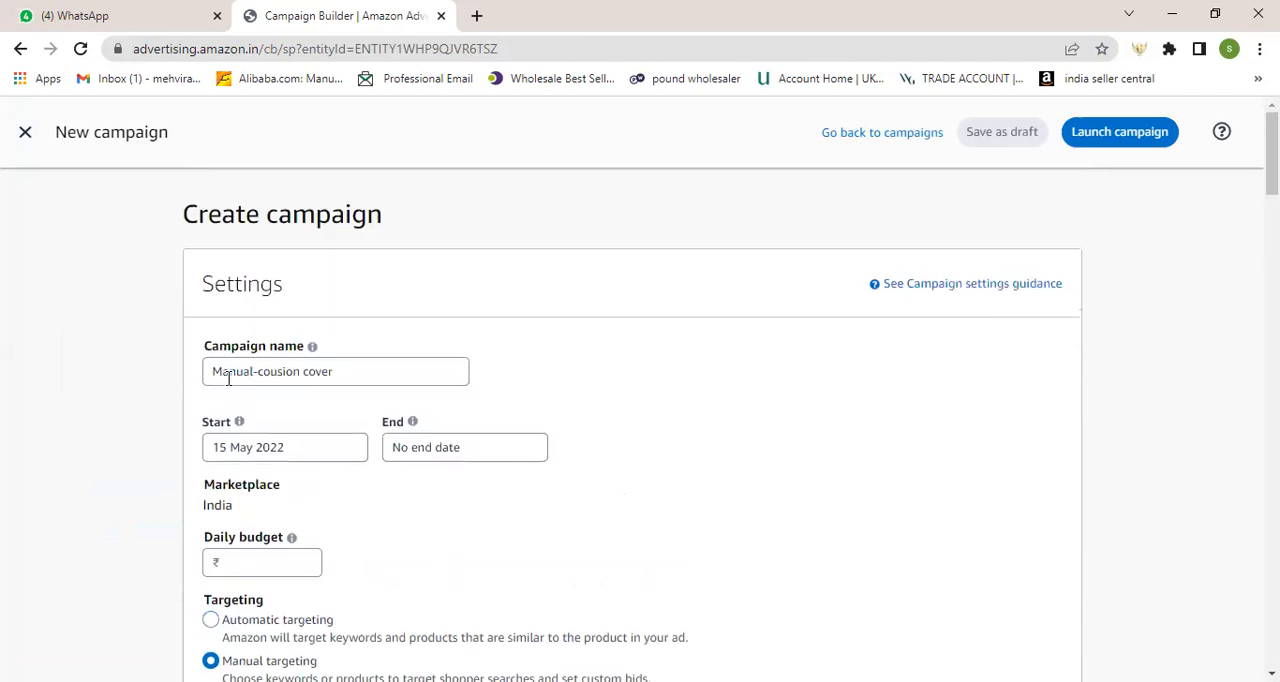
Step: Examine the campaign's dates, daily budget, bidding strategy, ad group, products, manual targeting and keyword targeting settings
scroll(360, 390, "down", 2)
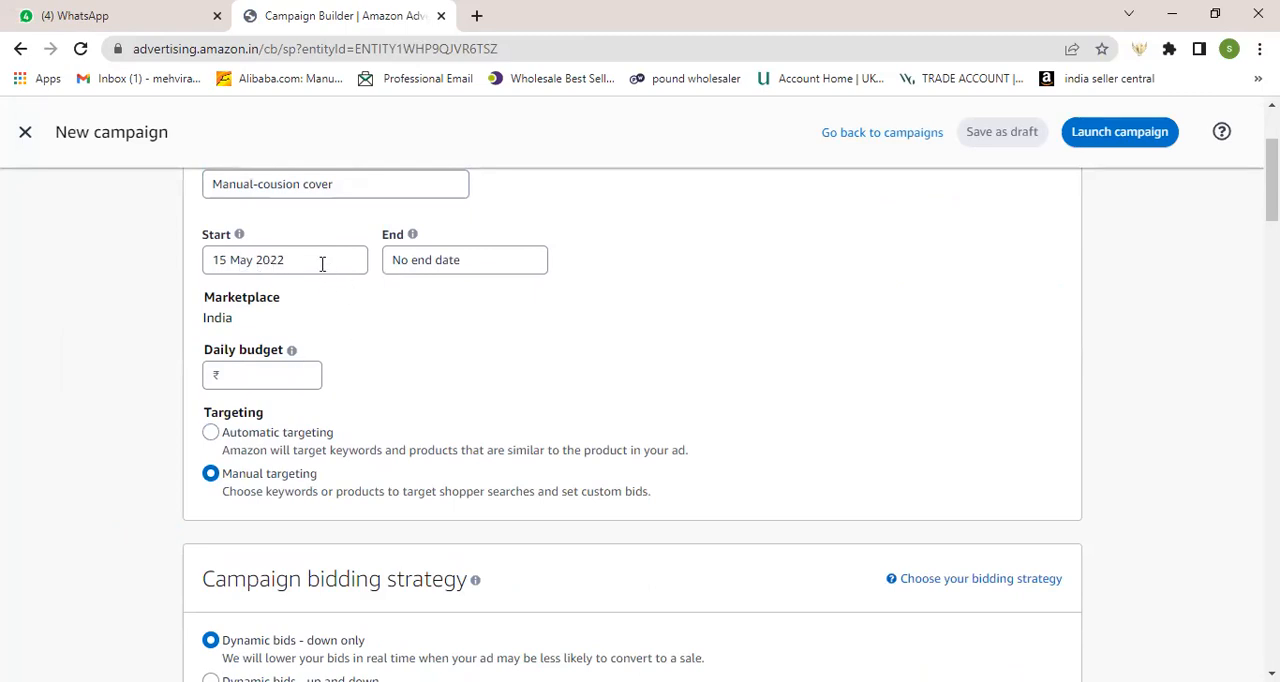
left_click(468, 262)
left_click(700, 358)
scroll(366, 380, "down", 1)
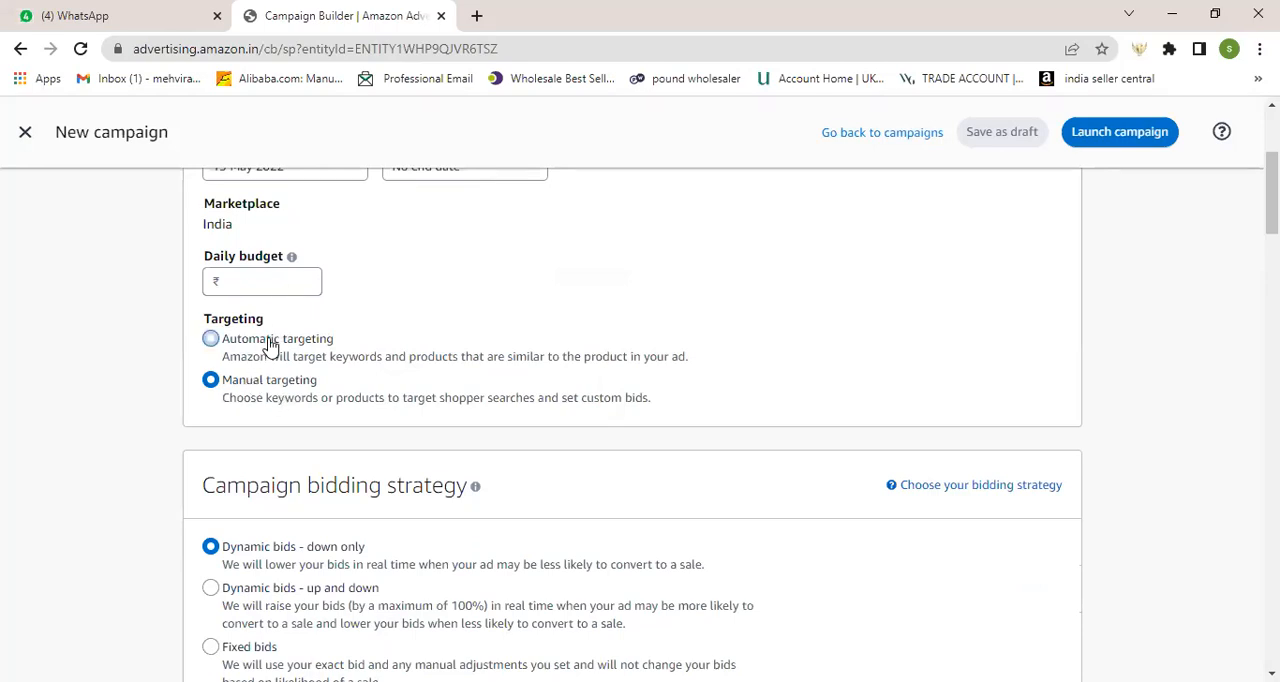
left_click(273, 281)
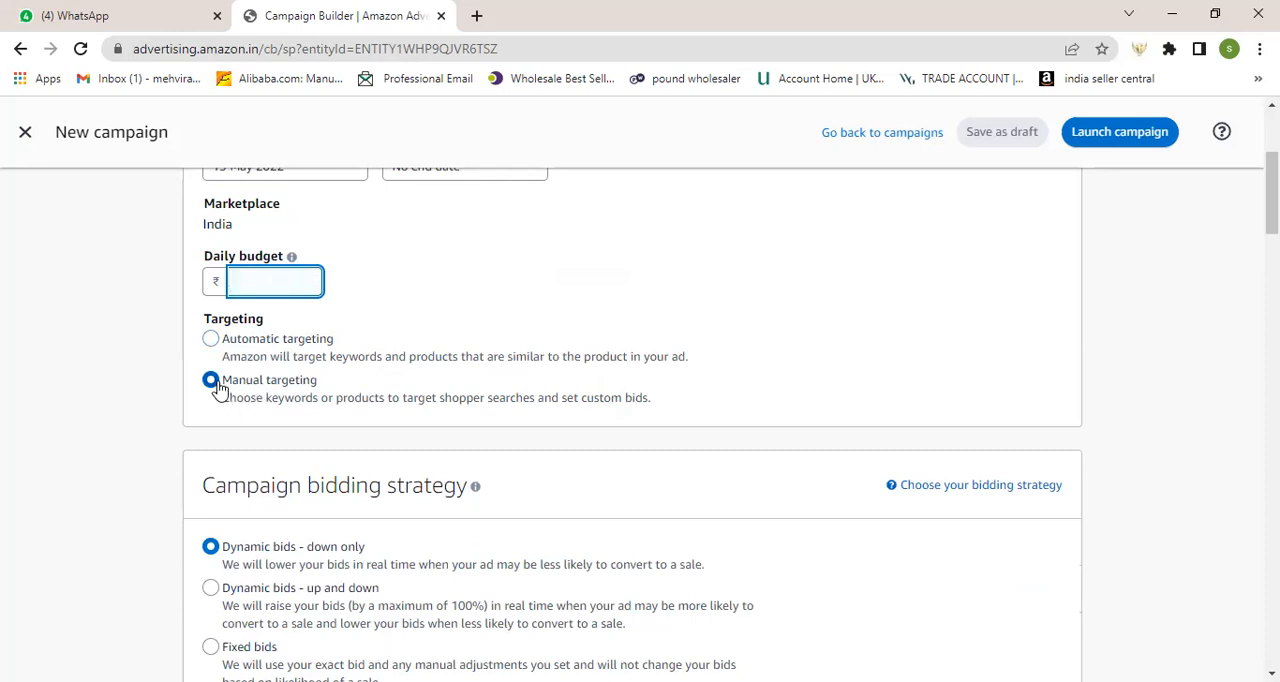
scroll(220, 384, "down", 1)
scroll(220, 384, "down", 1)
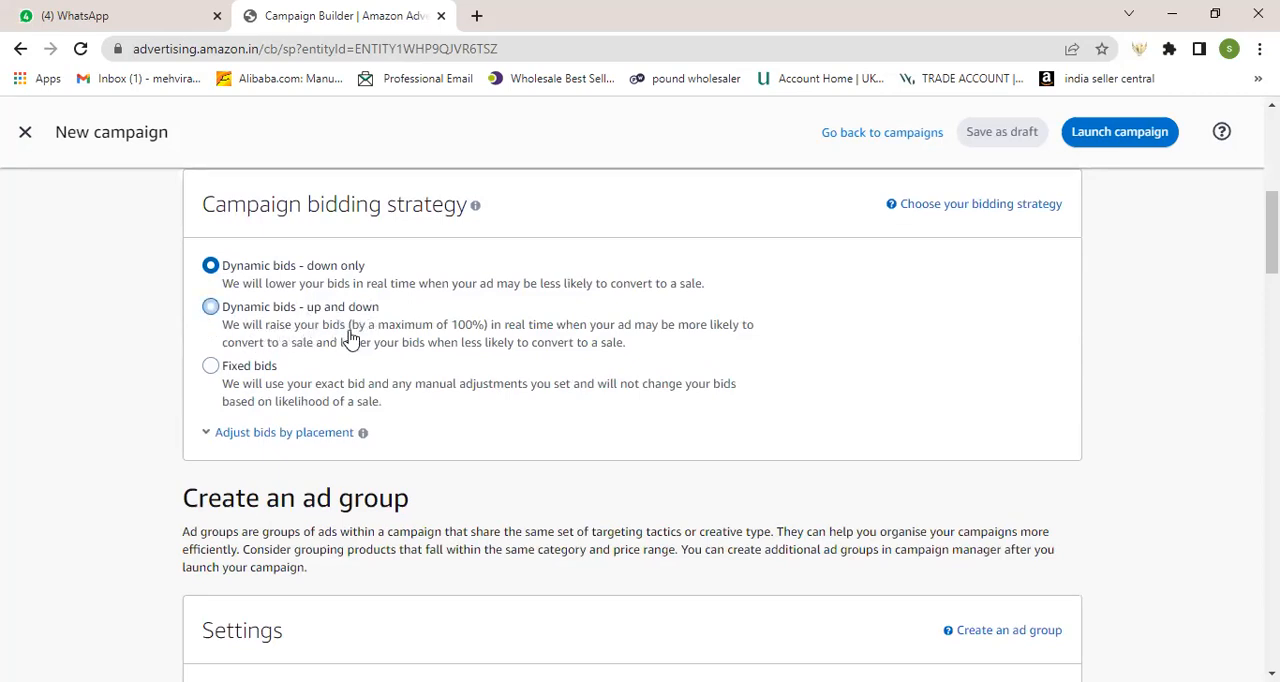
scroll(345, 335, "down", 3)
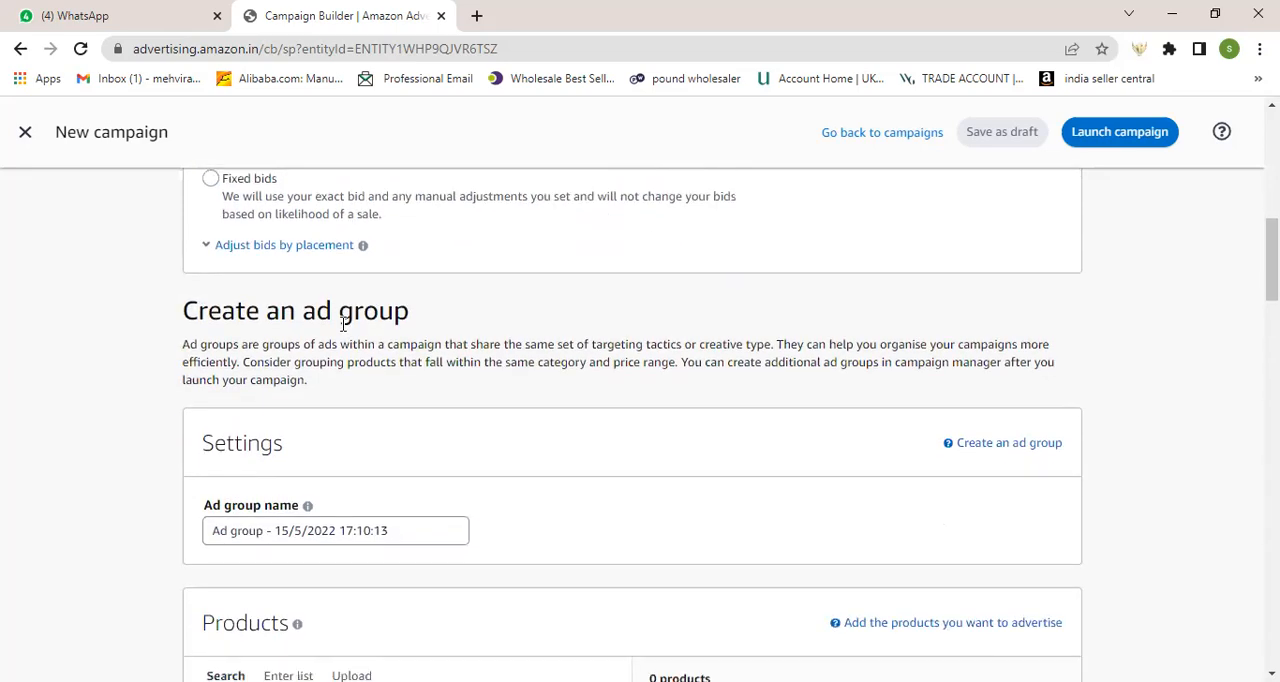
scroll(341, 332, "down", 1)
scroll(266, 410, "down", 1)
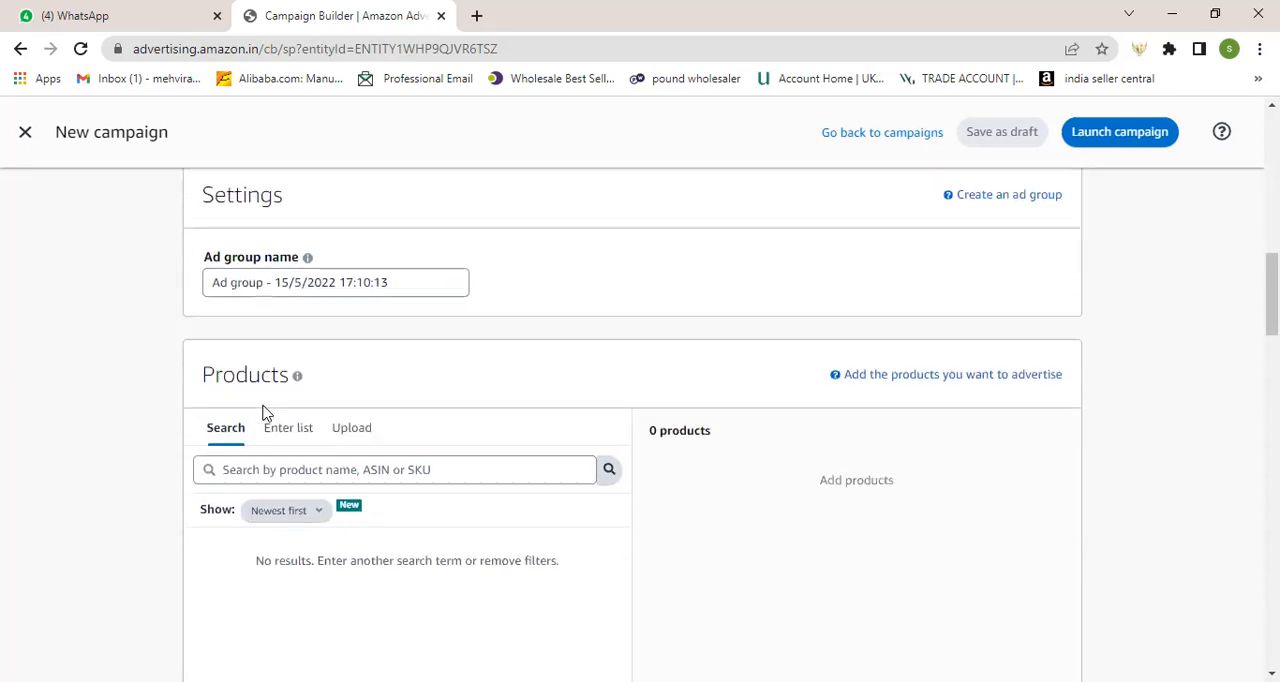
scroll(306, 320, "up", 1)
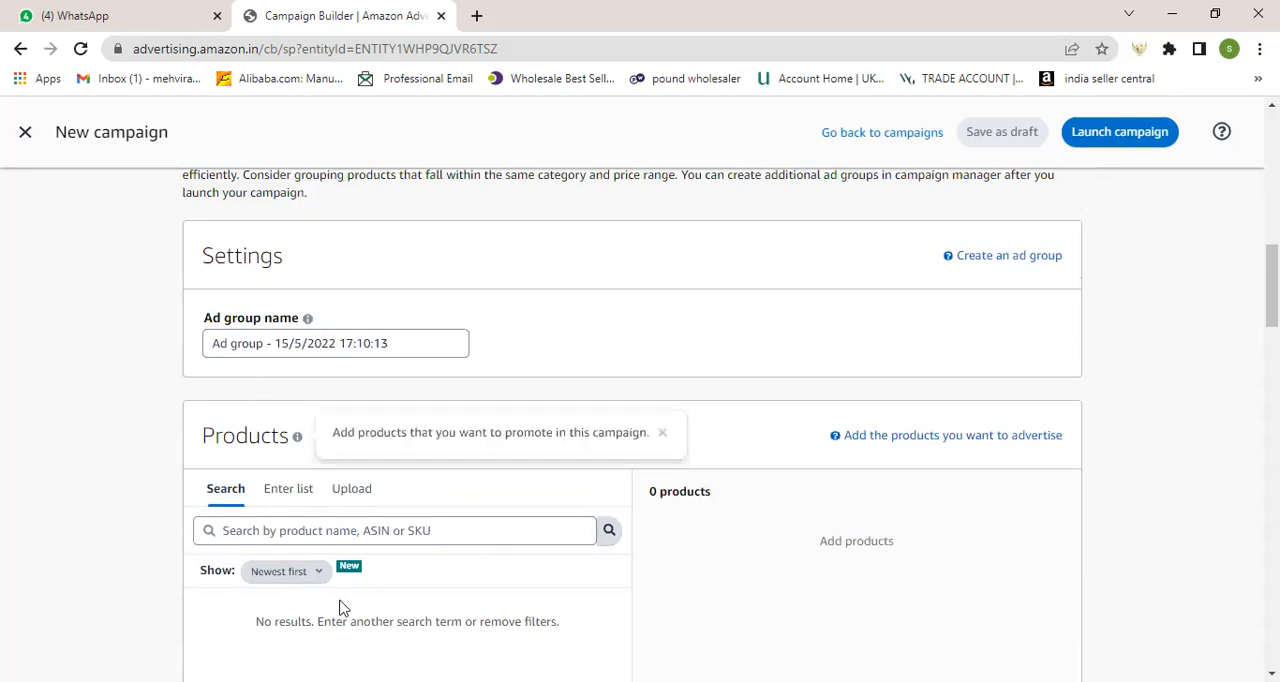
scroll(313, 548, "down", 1)
scroll(313, 548, "down", 7)
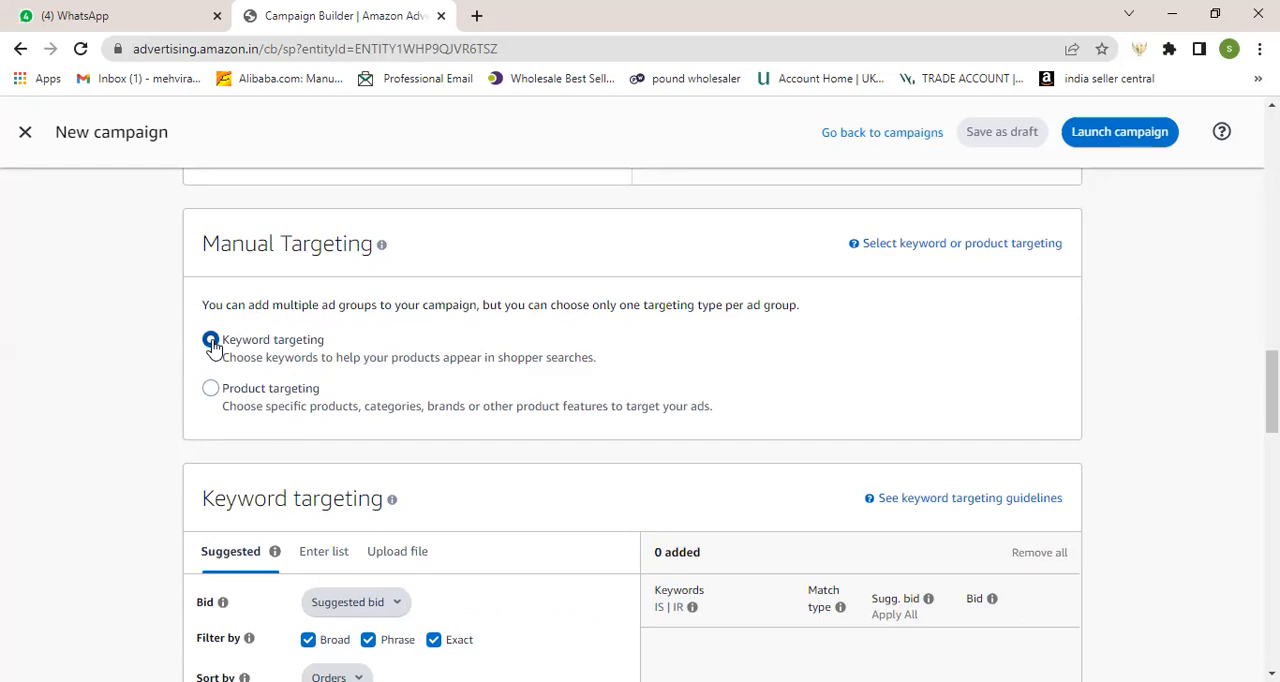
scroll(213, 347, "down", 1)
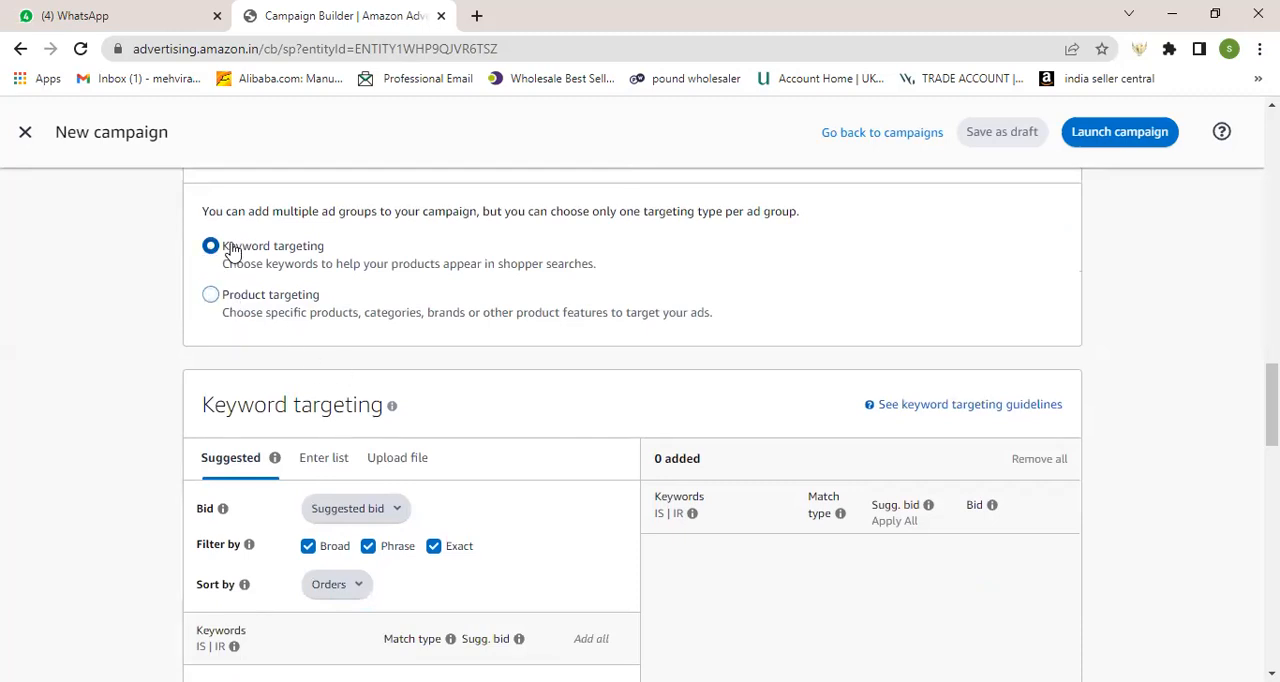
scroll(343, 400, "down", 2)
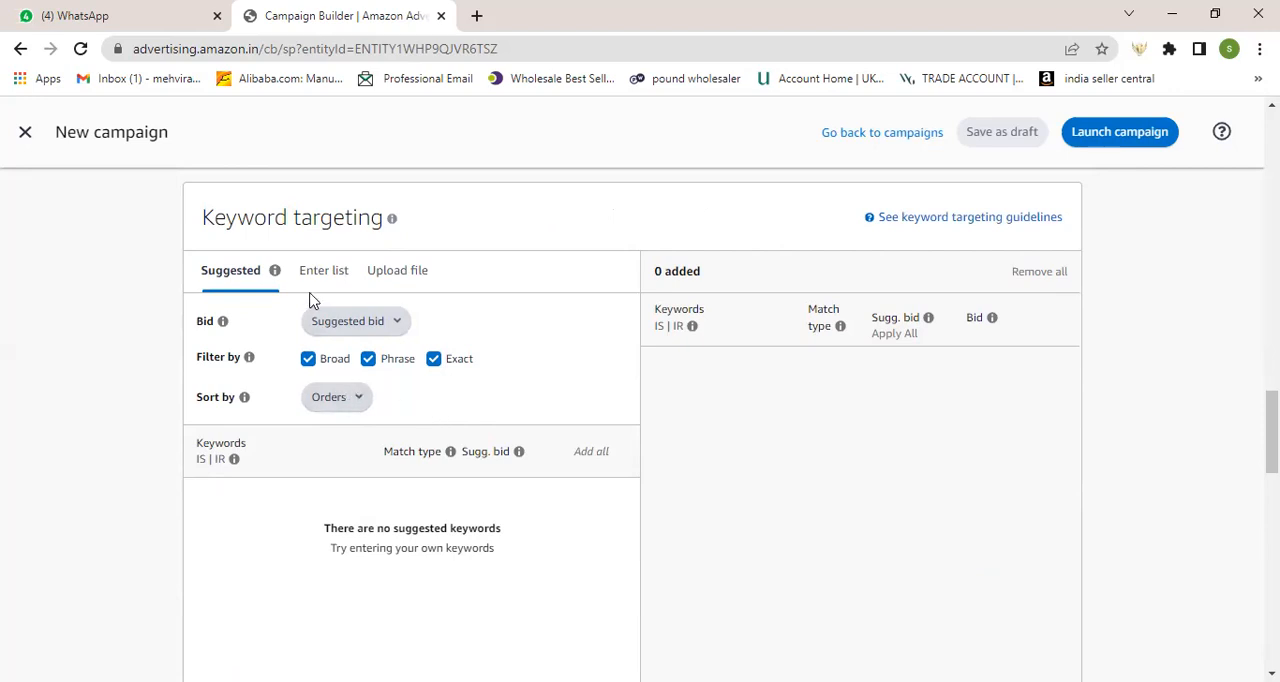
scroll(306, 437, "down", 2)
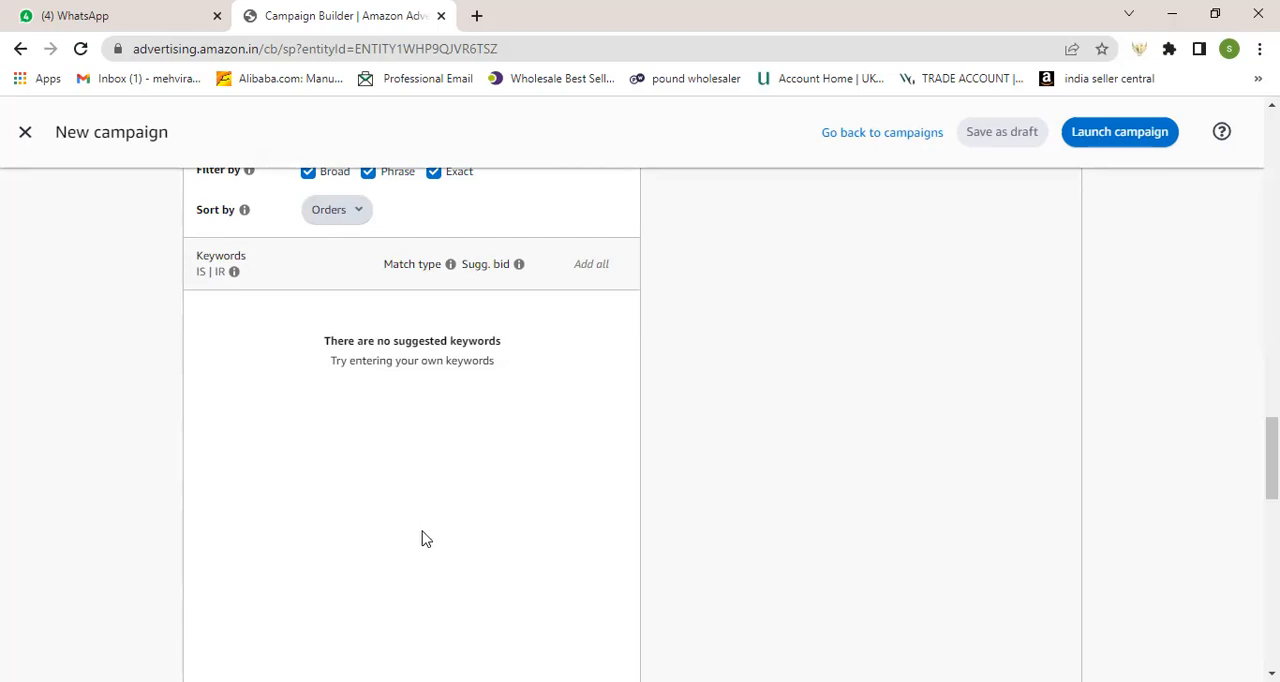
scroll(421, 539, "up", 2)
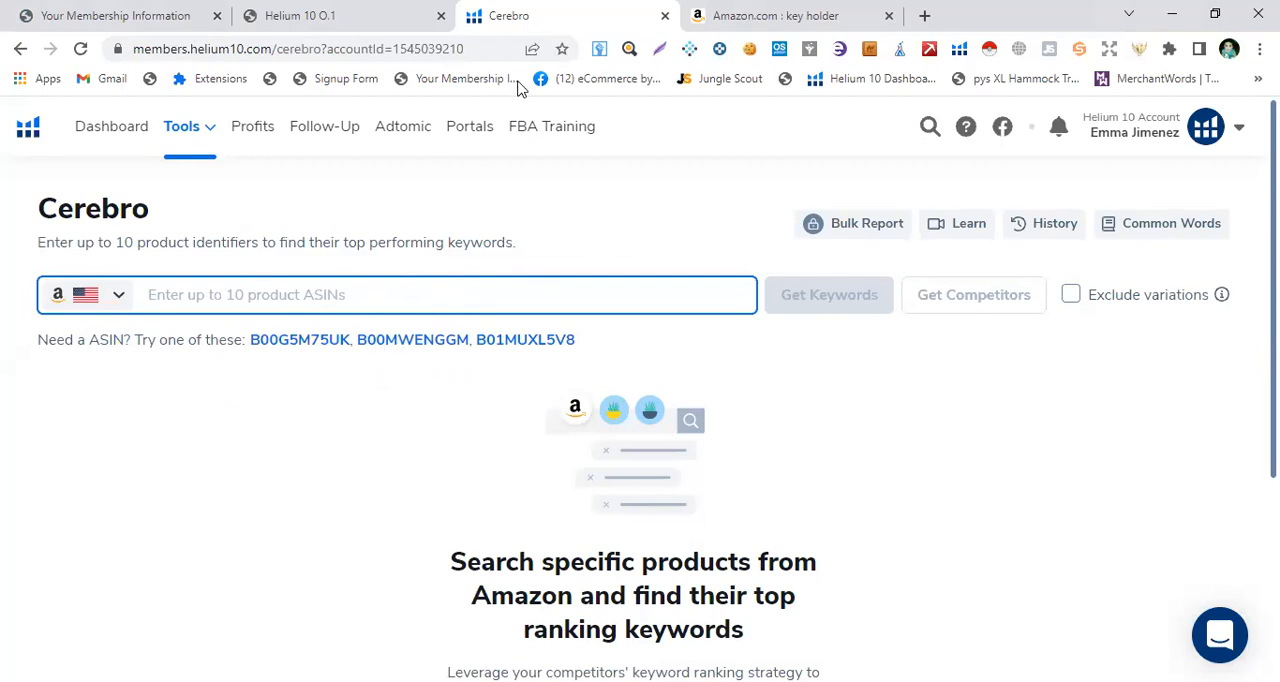
left_click(752, 15)
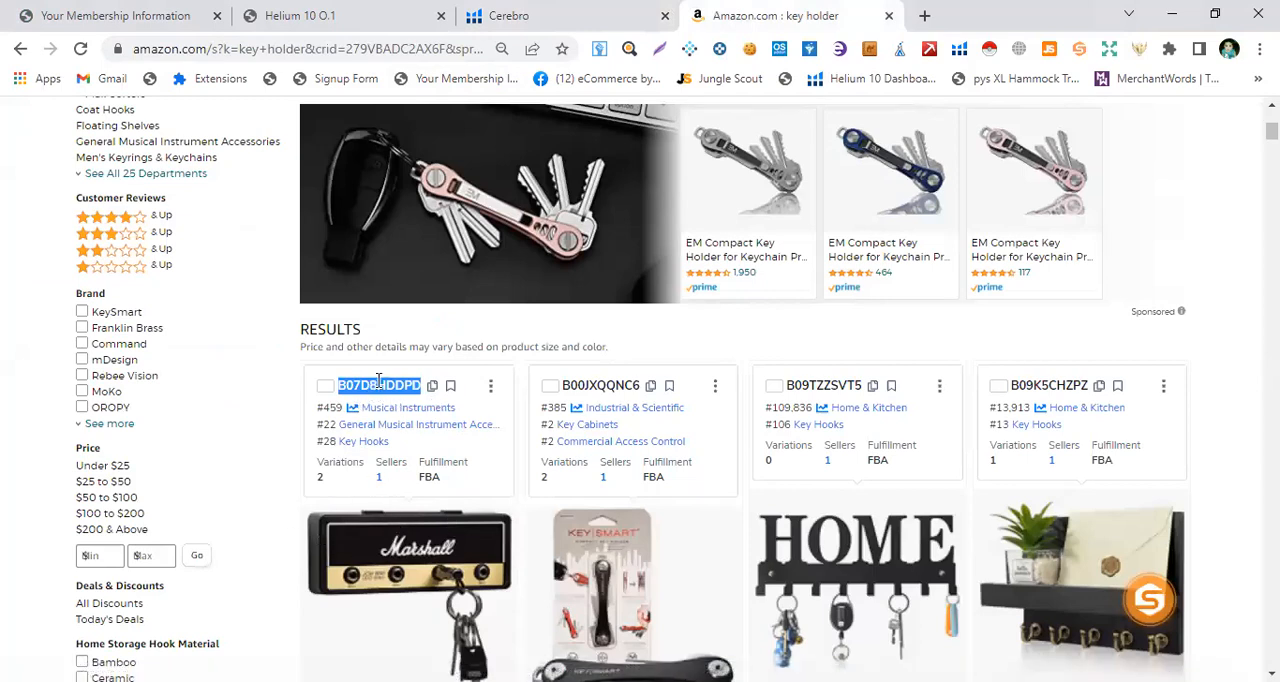
left_click(560, 9)
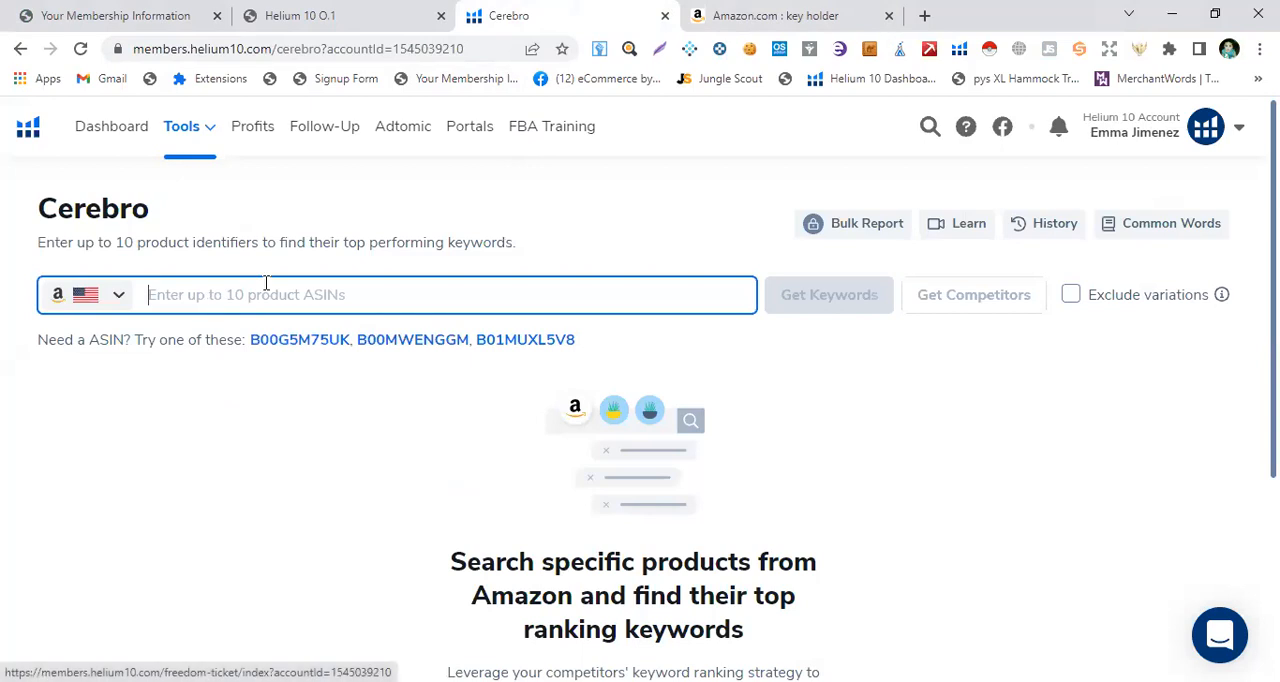
left_click(738, 18)
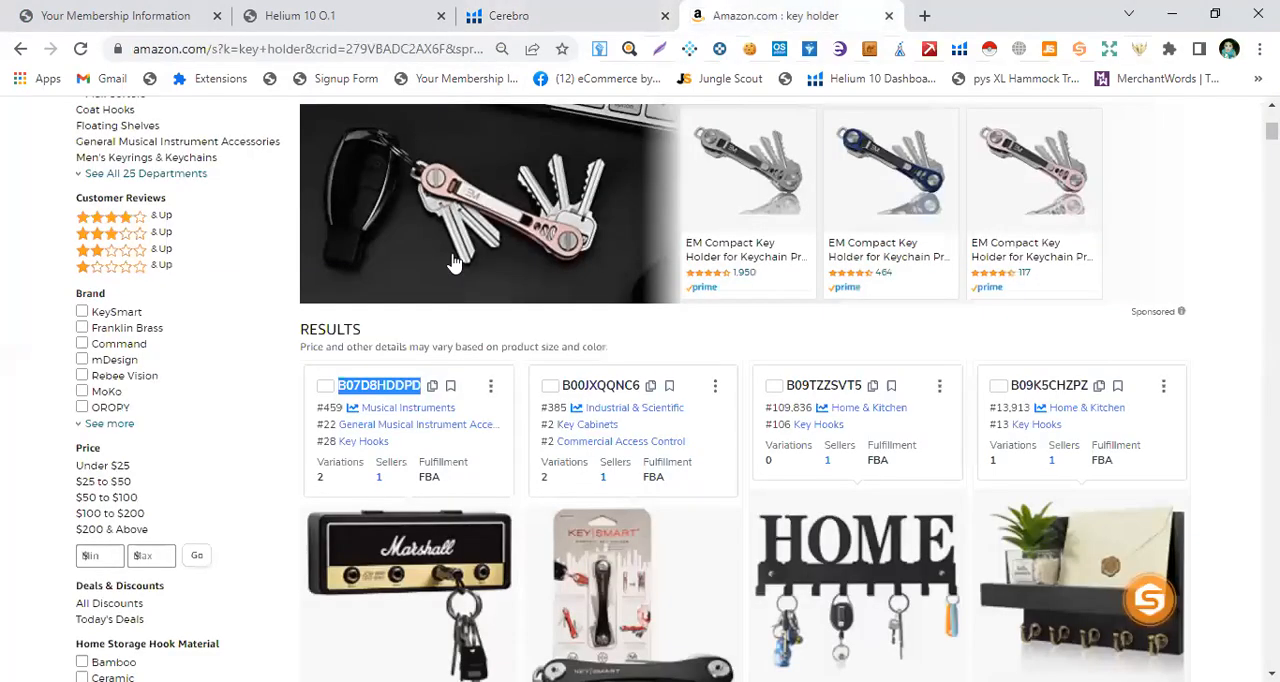
right_click(380, 390)
left_click(424, 403)
left_click(563, 14)
right_click(216, 296)
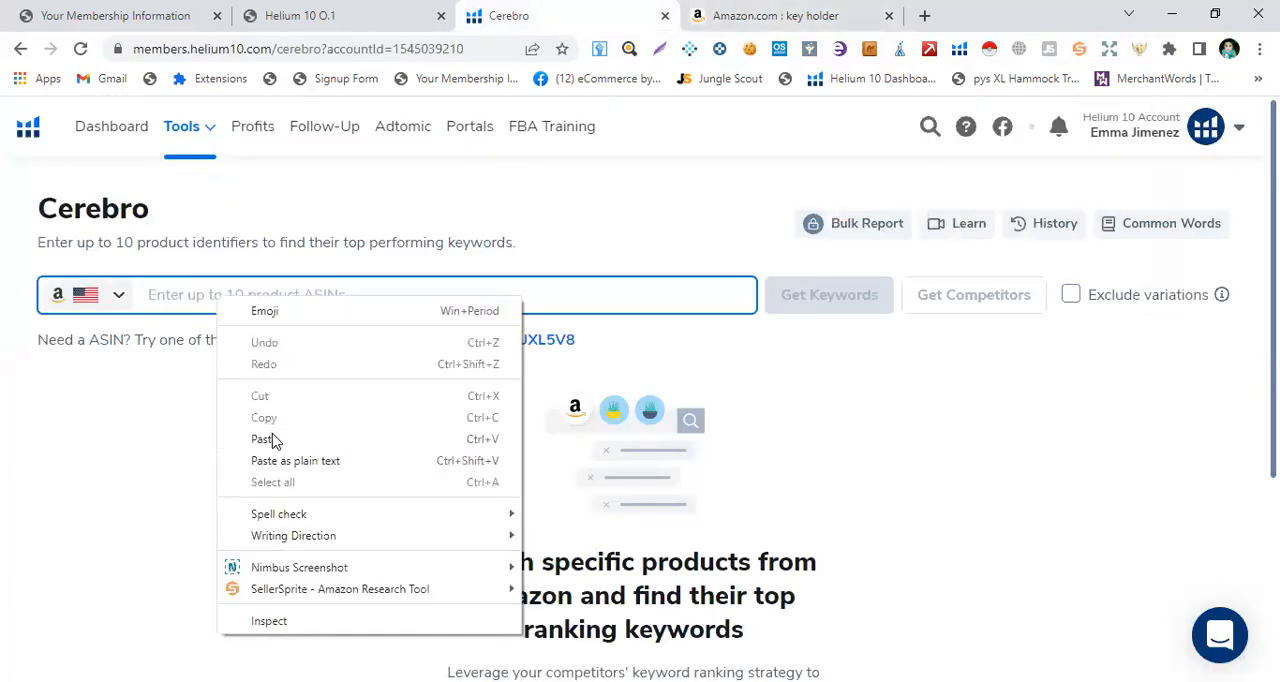
left_click(273, 443)
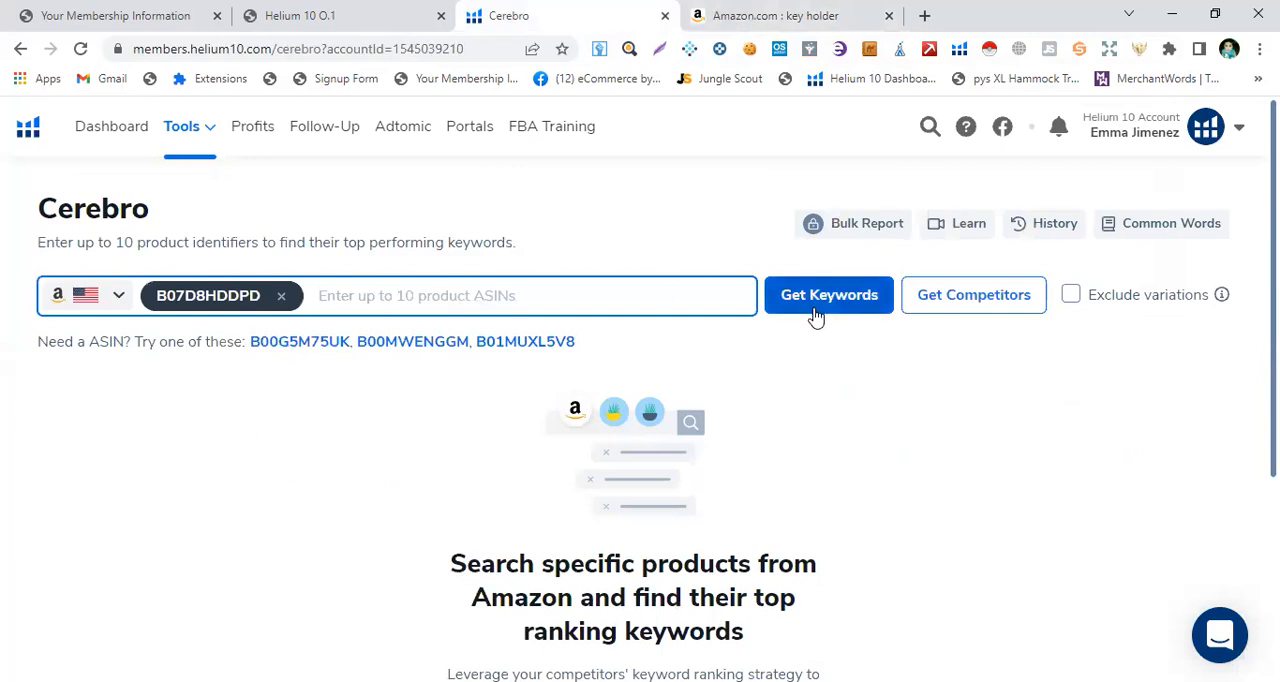
left_click(120, 297)
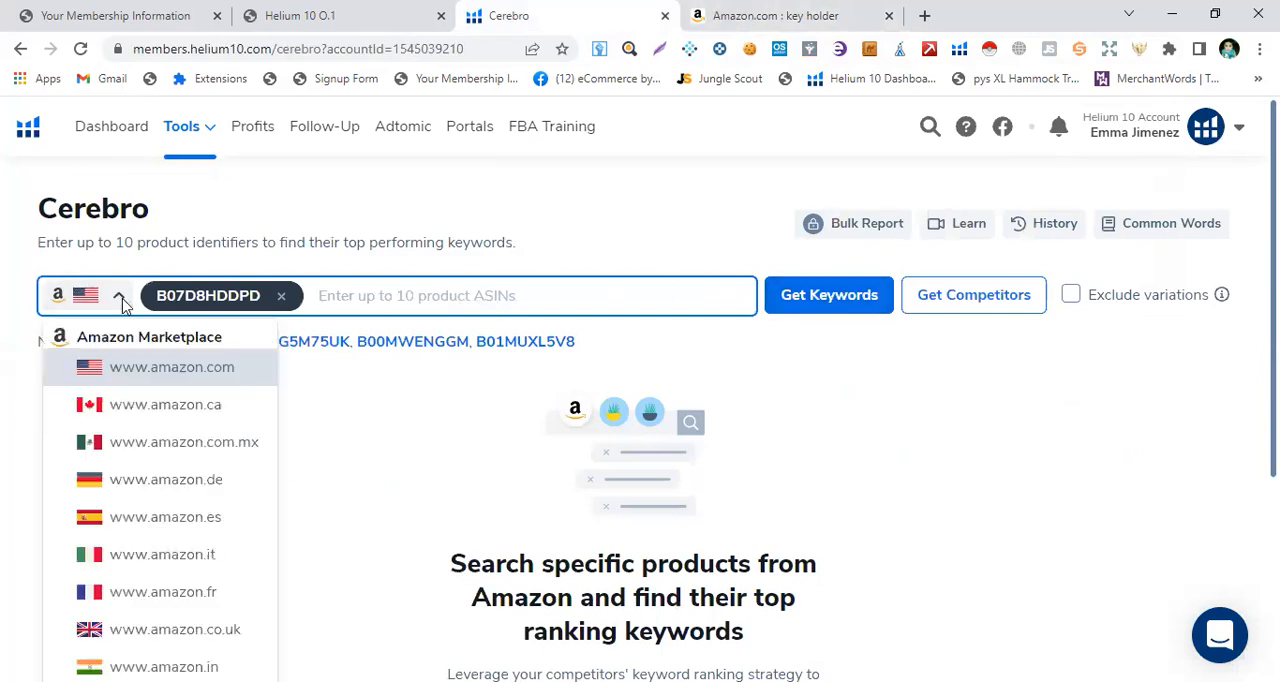
left_click(829, 296)
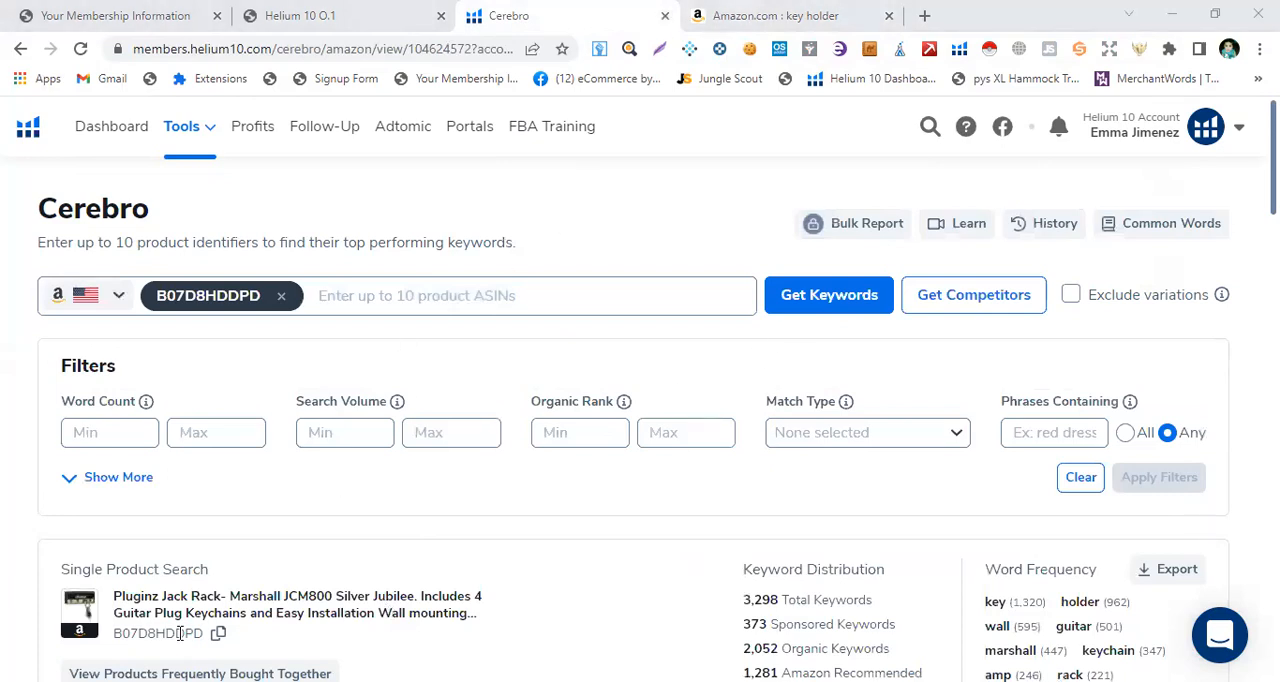
Step: Filter the keywords to a minimum search volume of 700 and an organic rank from 1 to 25
scroll(406, 552, "down", 1)
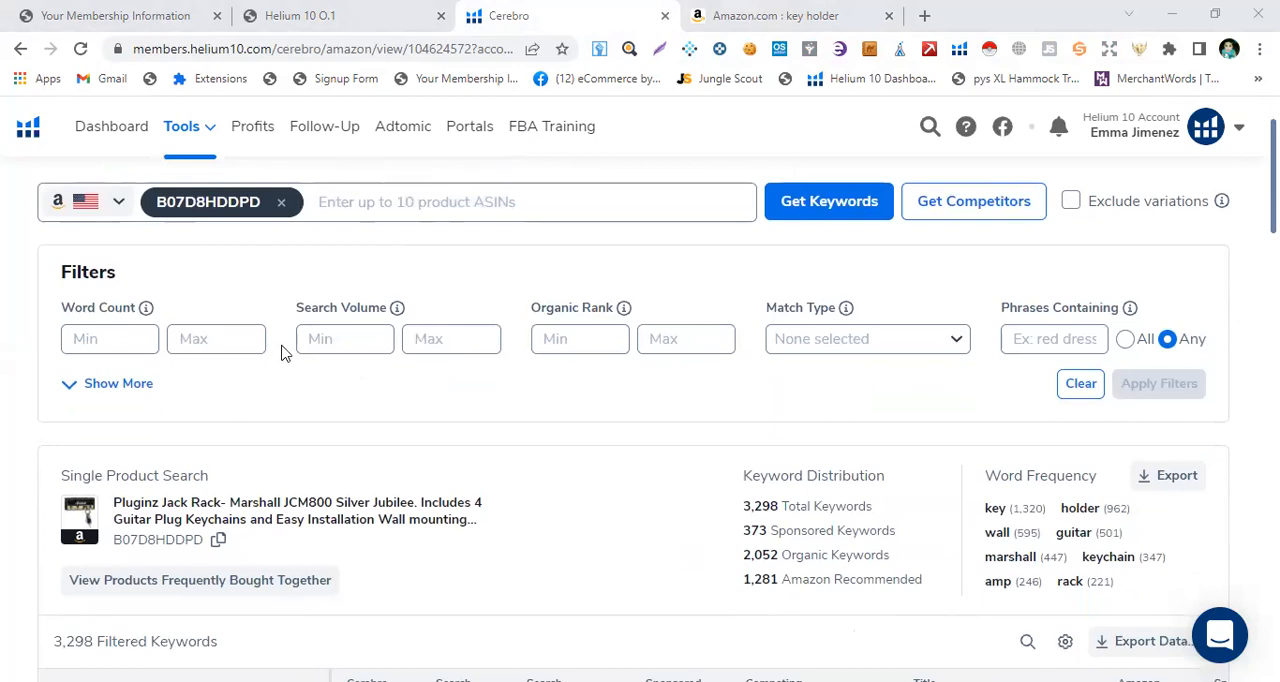
left_click(343, 342)
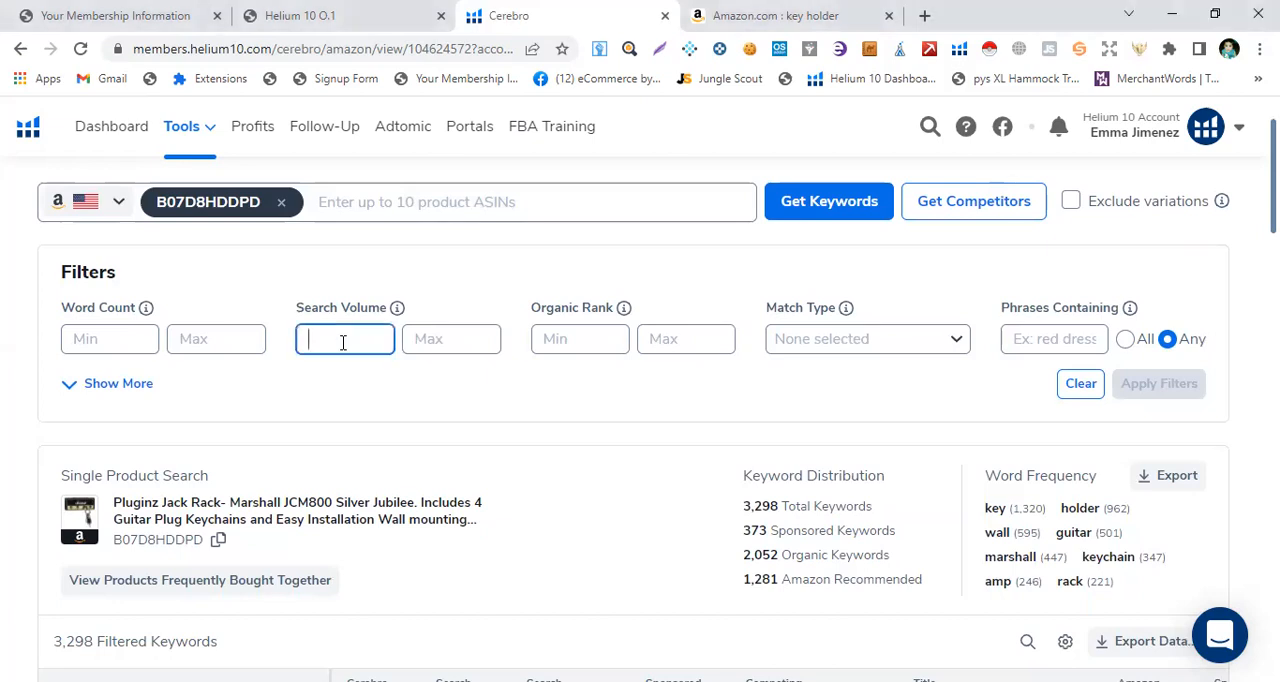
type("700")
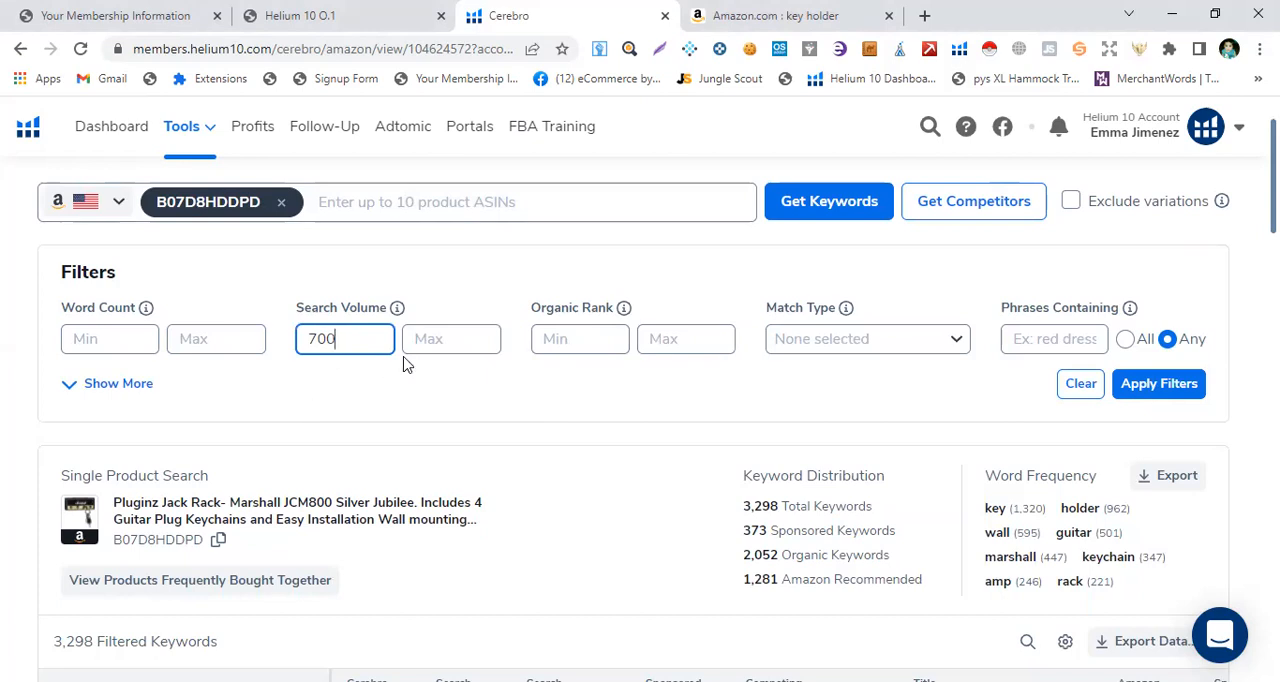
left_click(545, 342)
type("1")
left_click(686, 342)
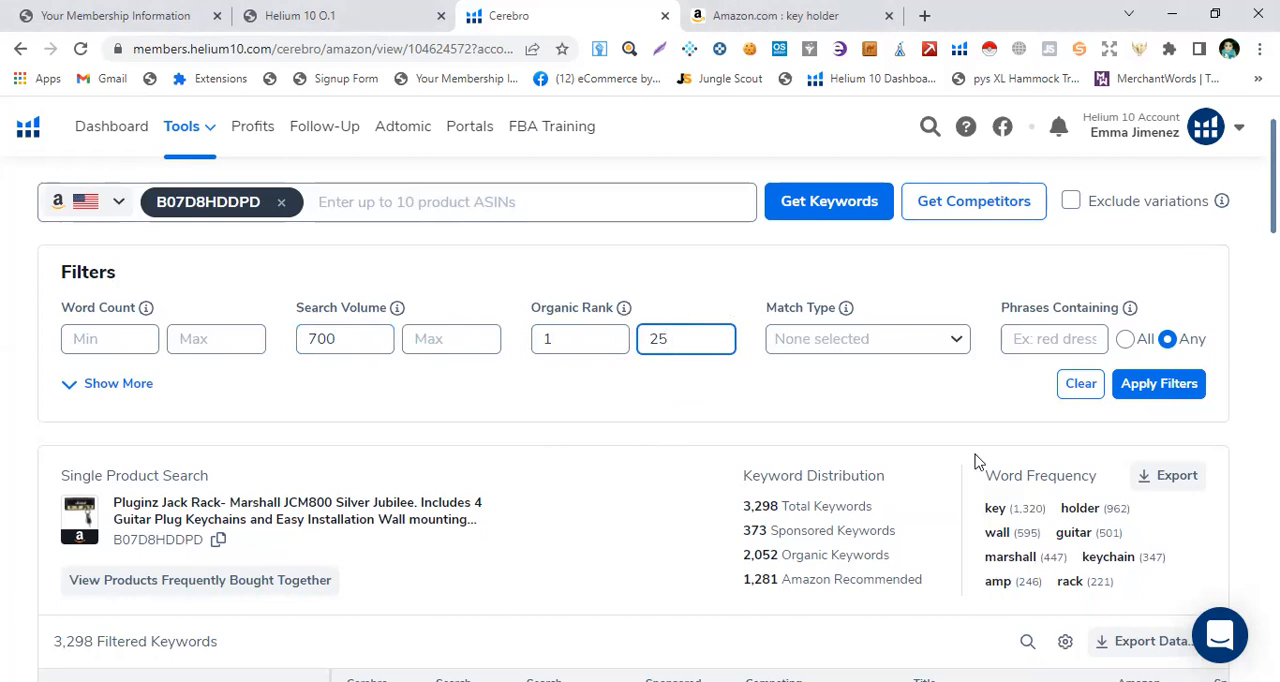
left_click(1150, 390)
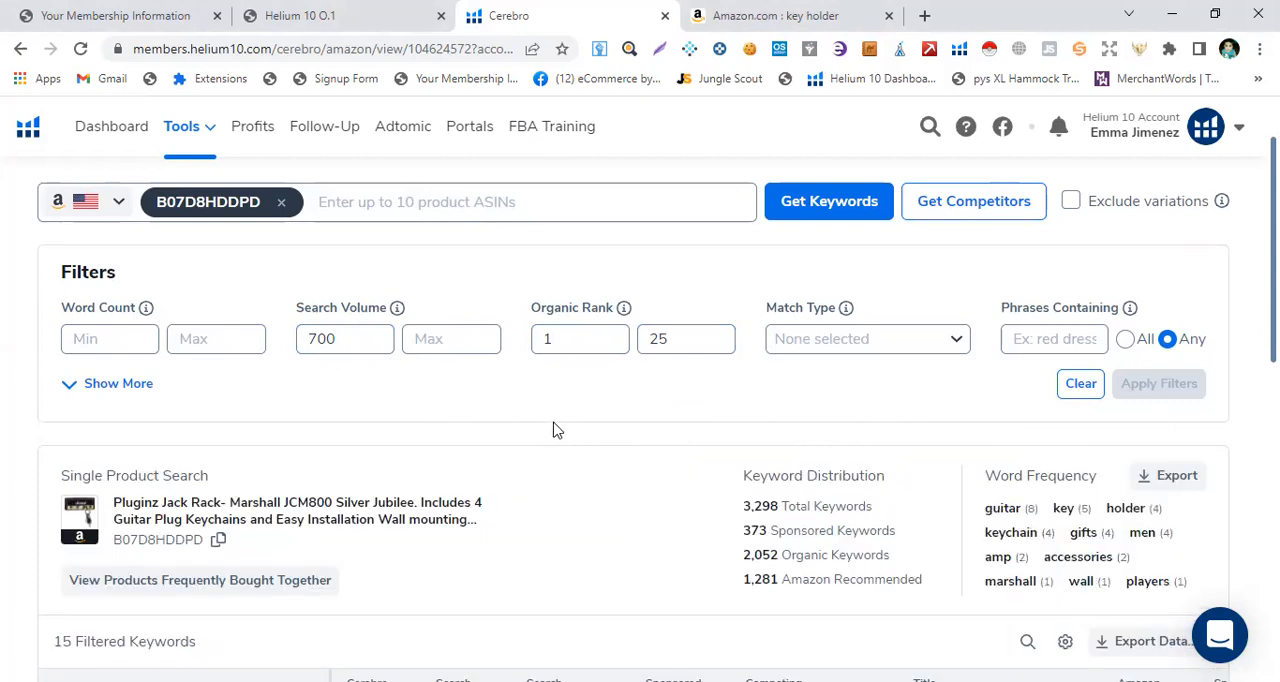
Step: Sort the filtered keywords by search volume from highest to lowest and review the list
scroll(557, 430, "down", 3)
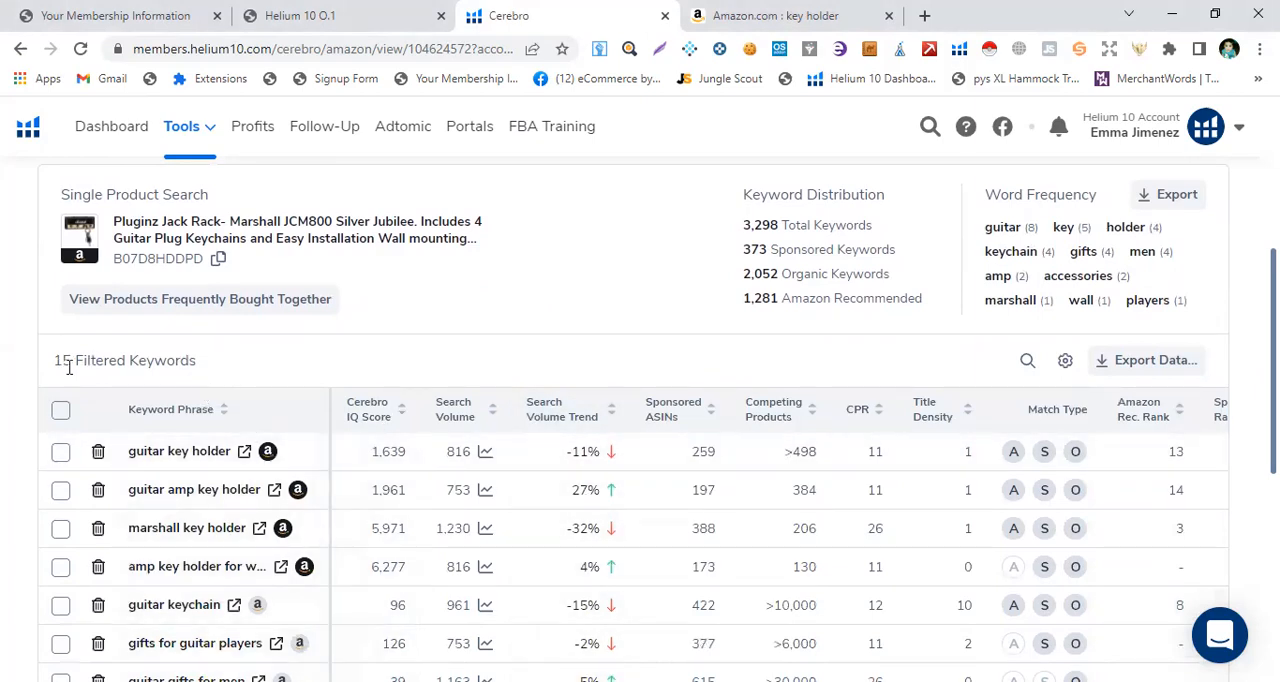
left_click(471, 414)
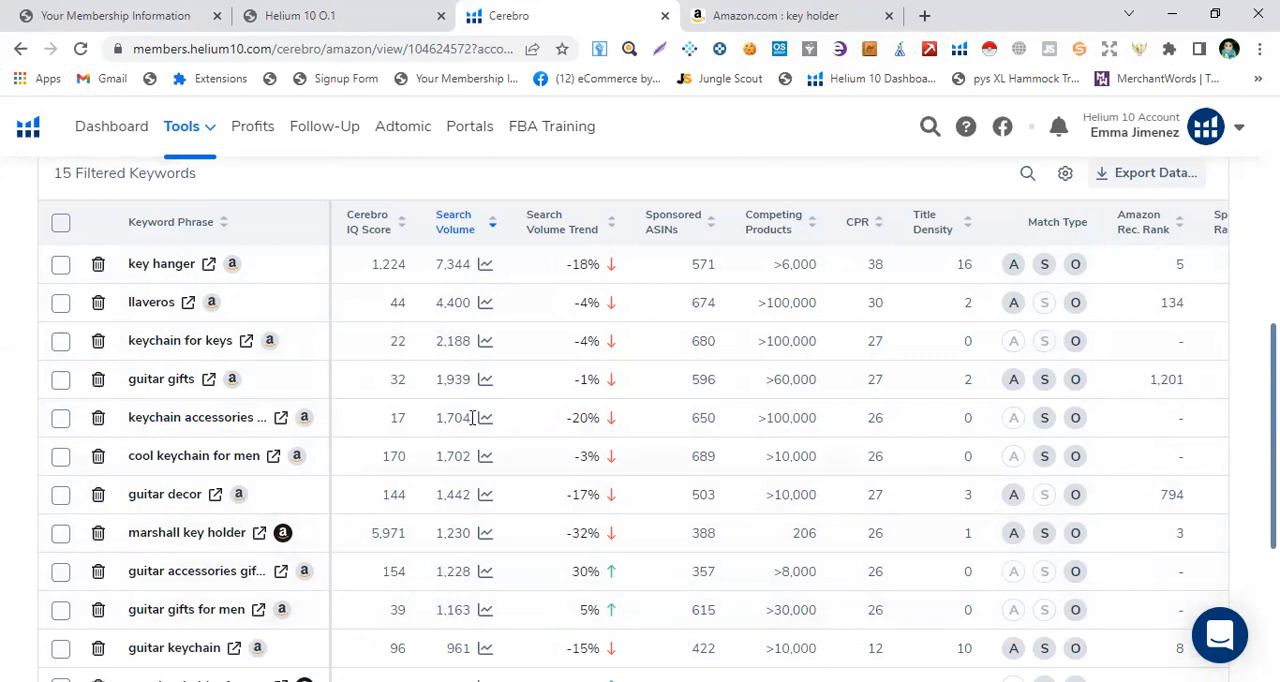
scroll(479, 417, "up", 4)
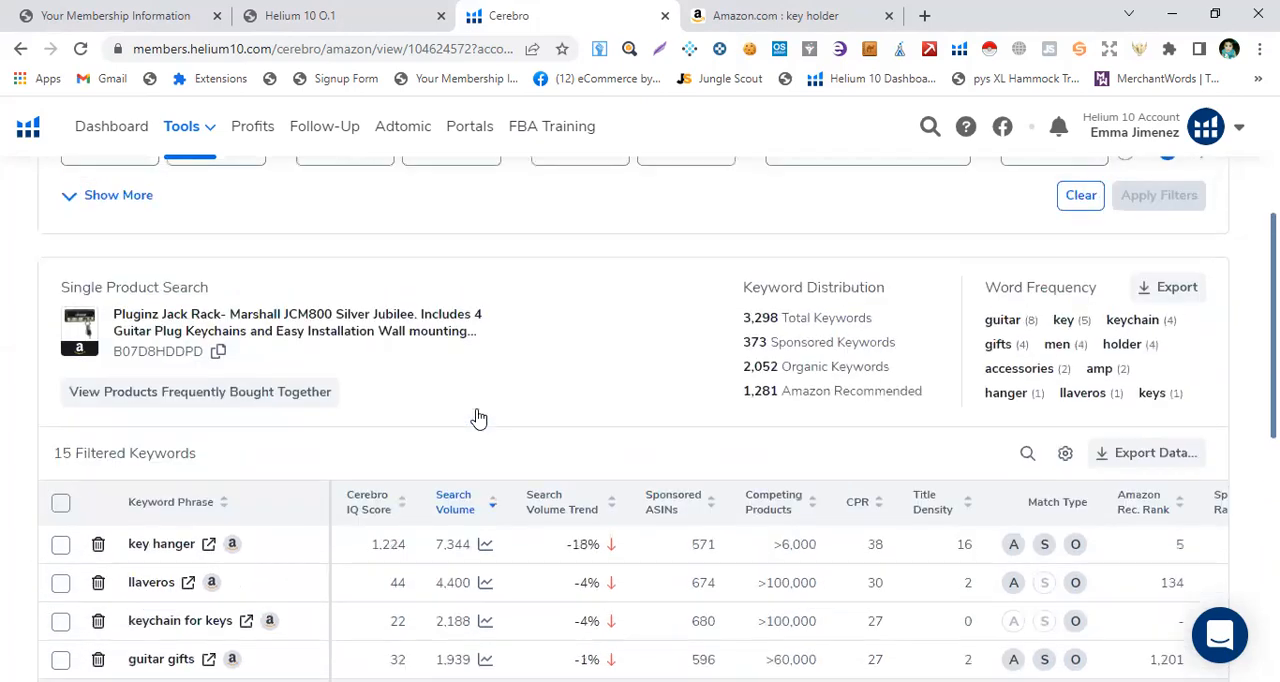
Step: Run Helium 10 Xray on the Amazon key holder results and copy the HappyHapi key holder's ASIN B09TZZSVT5
scroll(363, 369, "down", 4)
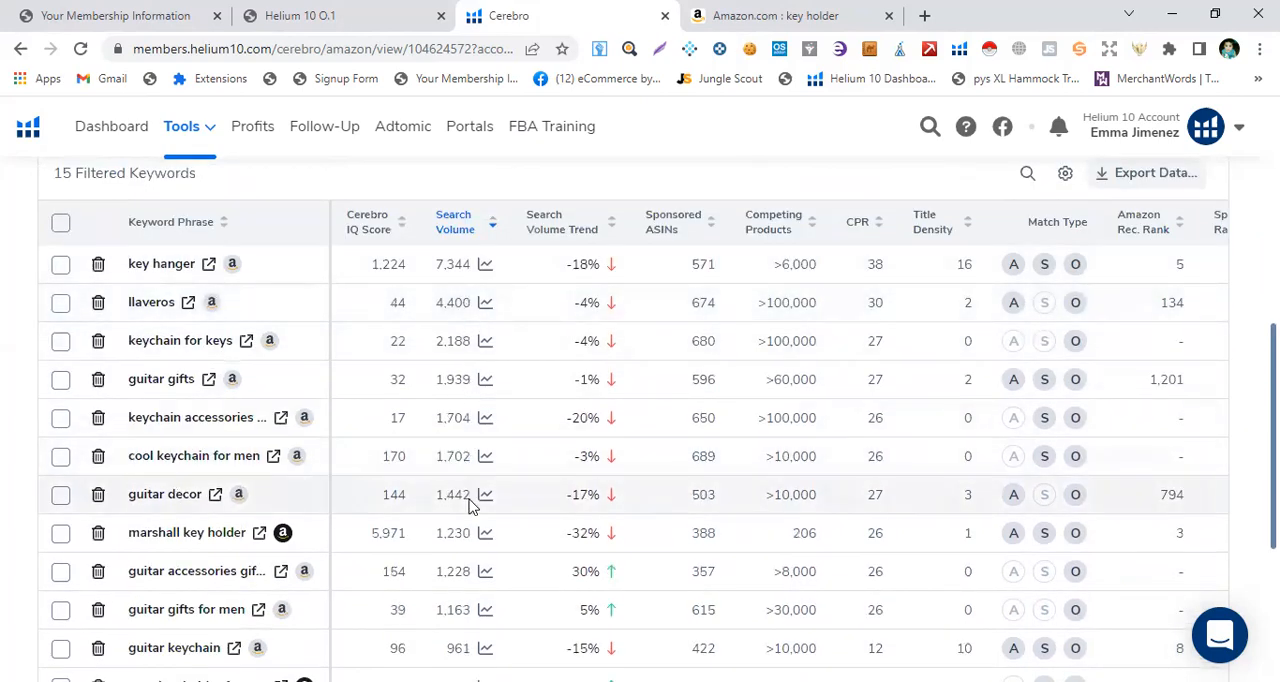
scroll(437, 490, "down", 1)
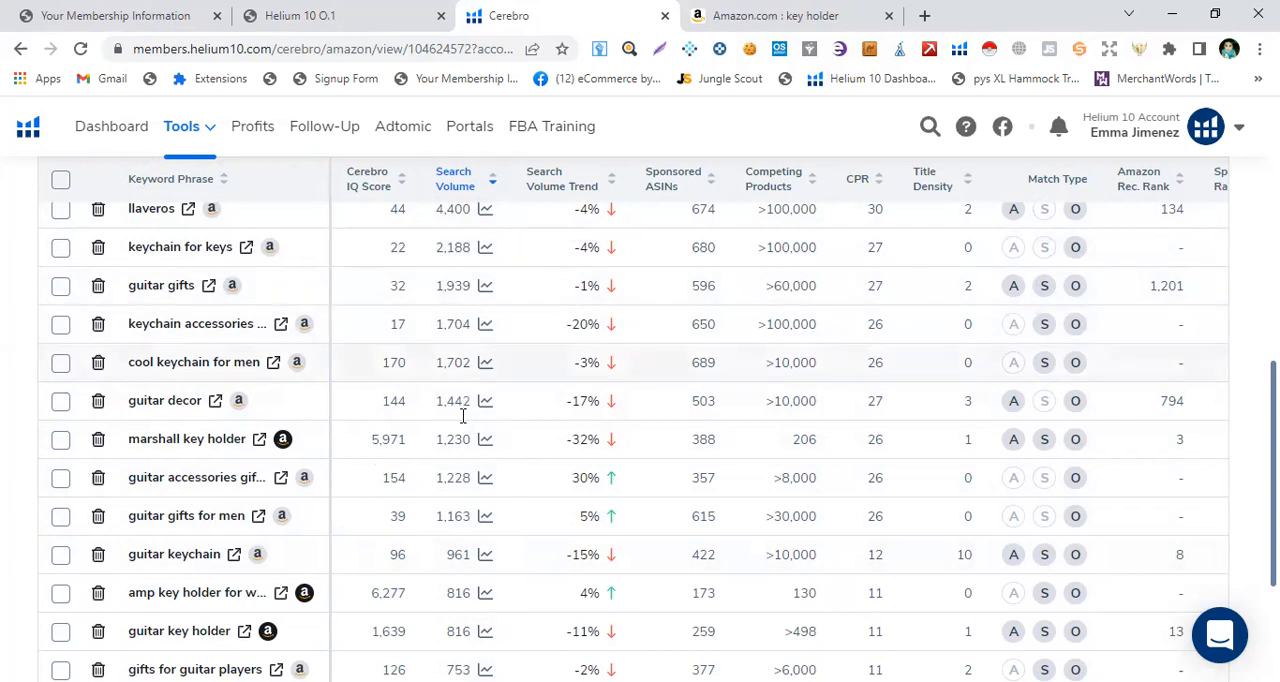
left_click(723, 12)
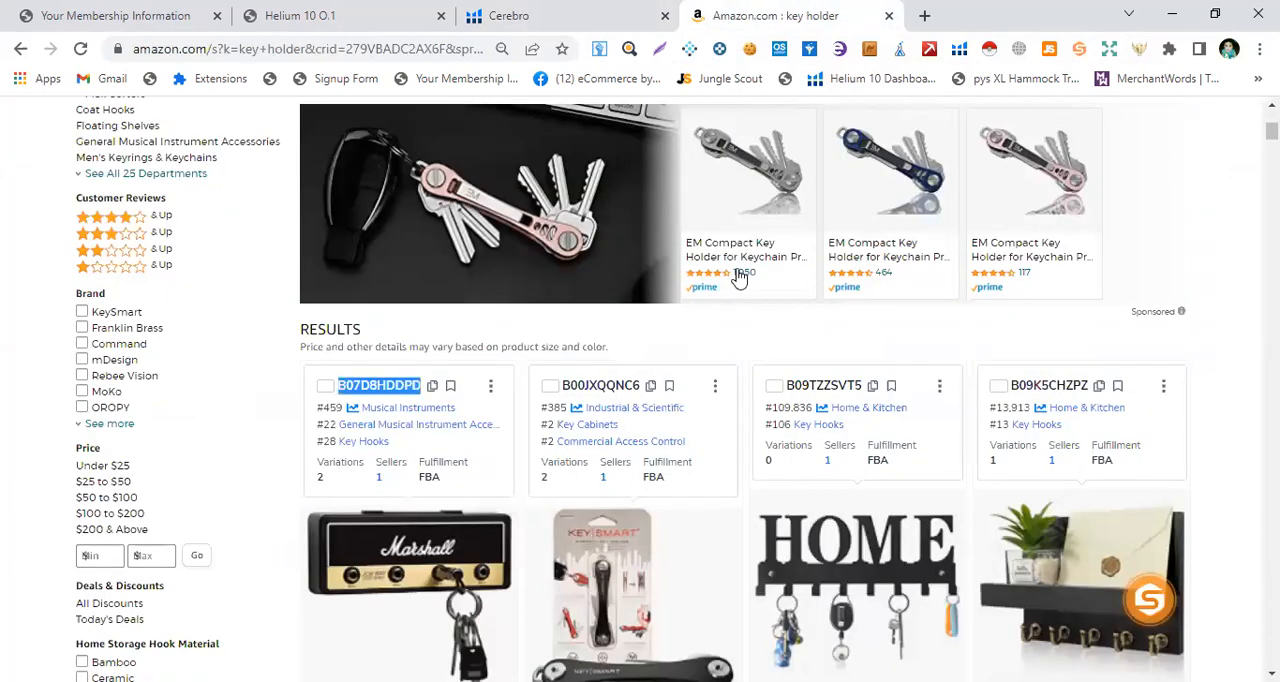
scroll(738, 278, "up", 4)
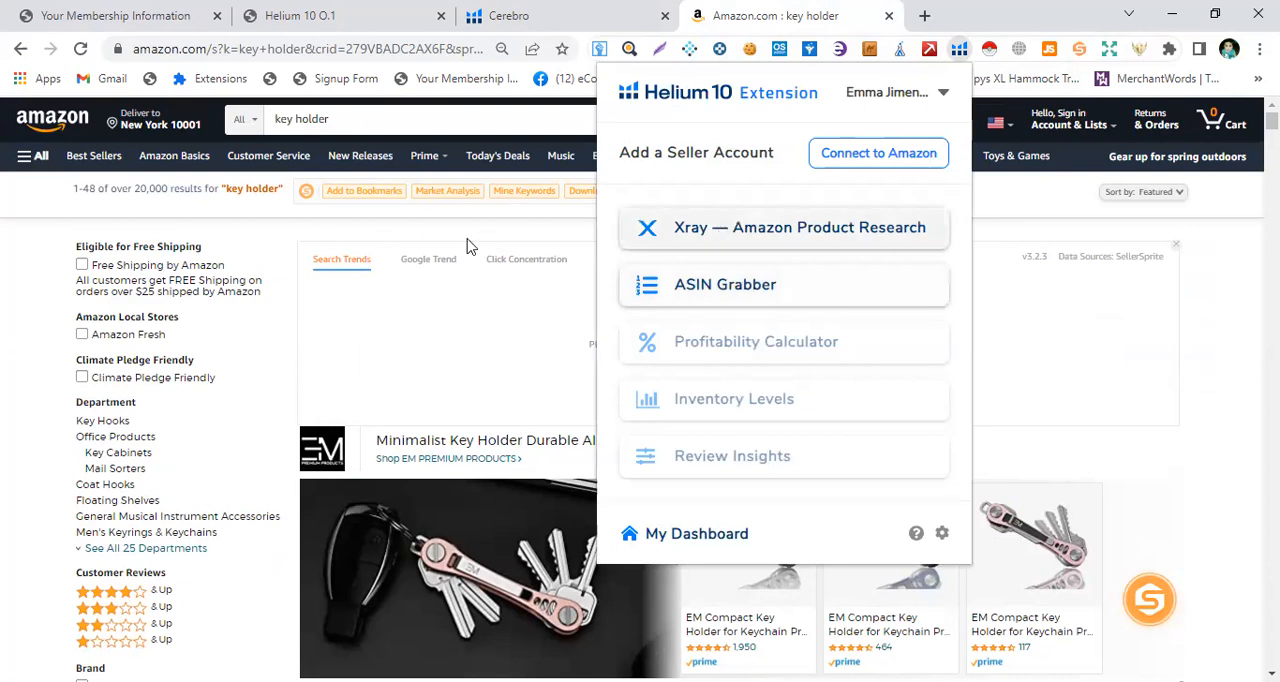
left_click(498, 218)
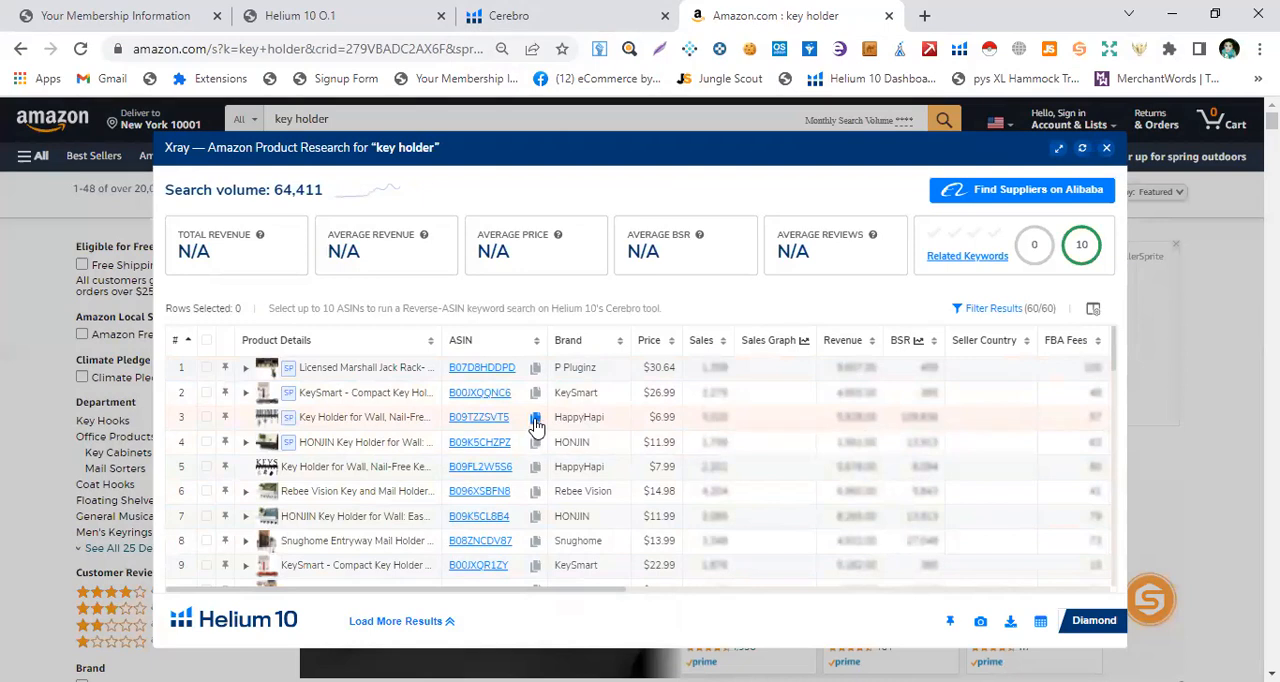
Step: Return to Cerebro and add the copied ASIN B09TZZSVT5 to the product search alongside B07D8HDDPD
left_click(529, 14)
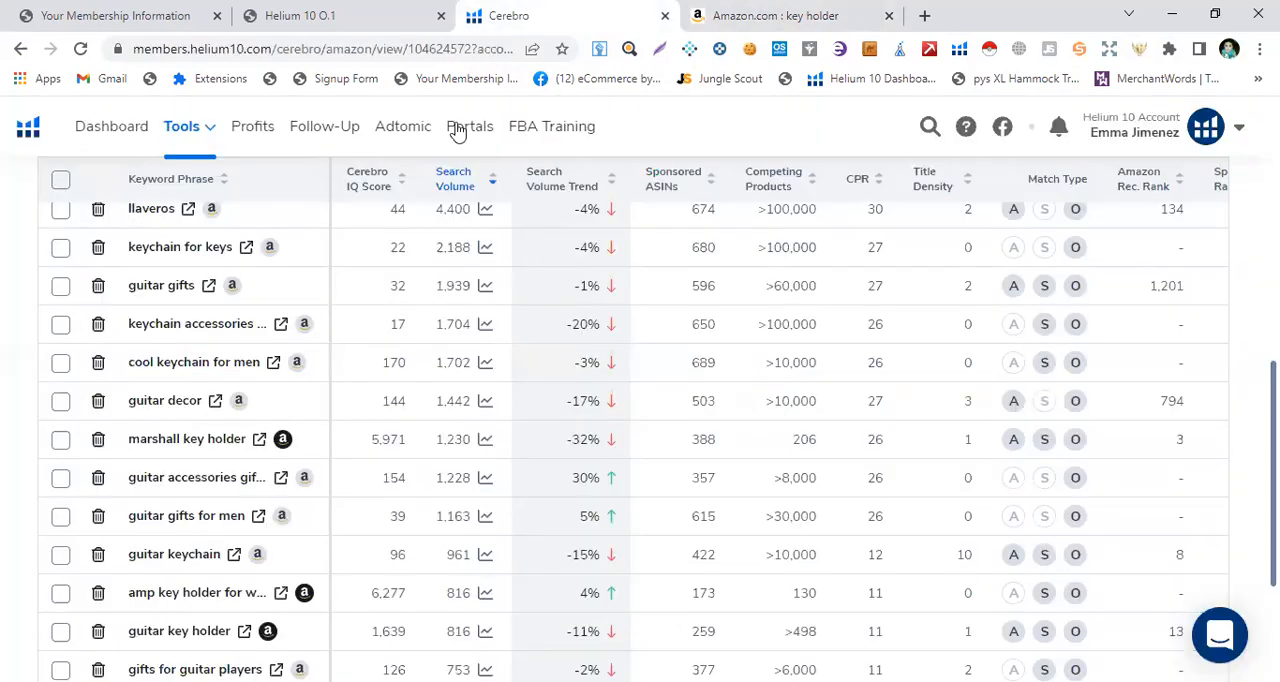
scroll(368, 298, "up", 10)
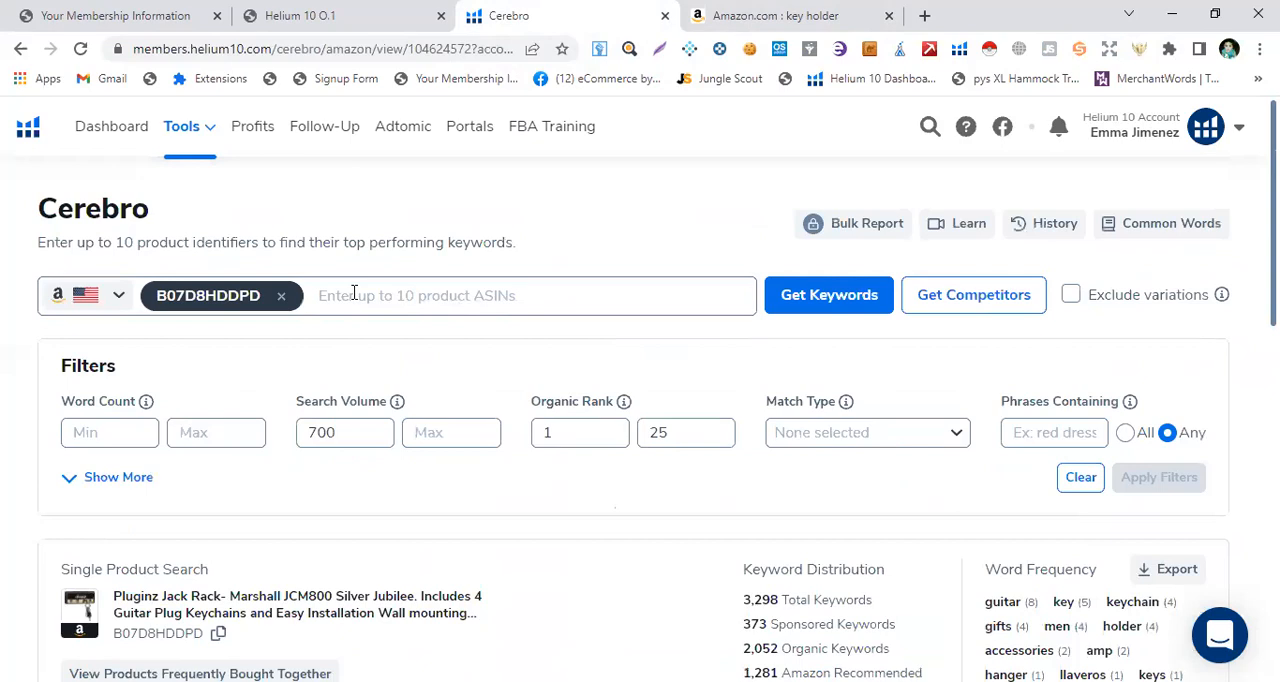
left_click(333, 303)
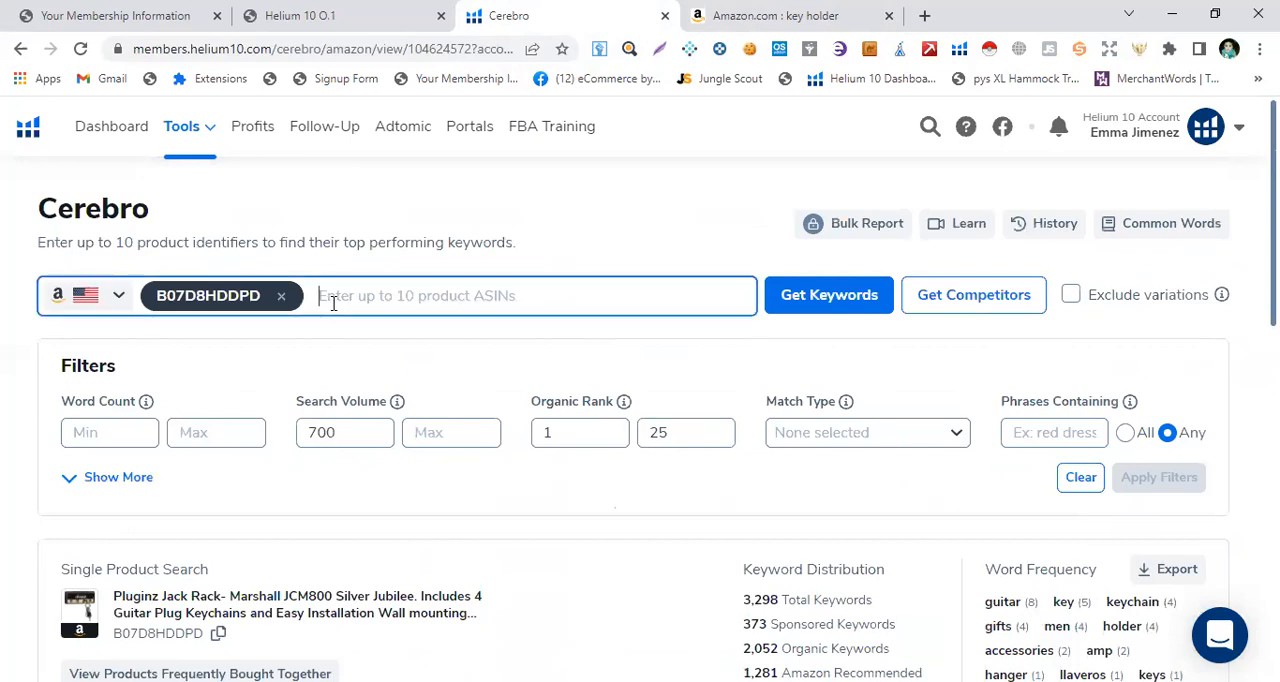
right_click(332, 304)
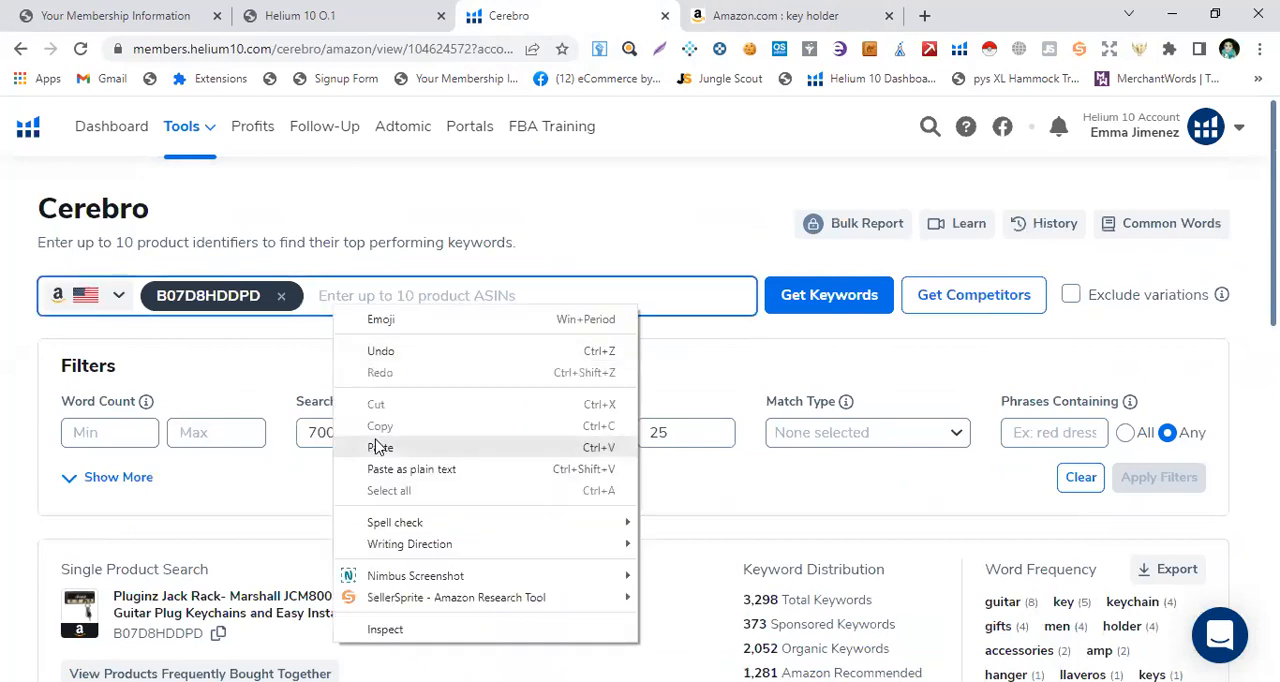
left_click(379, 447)
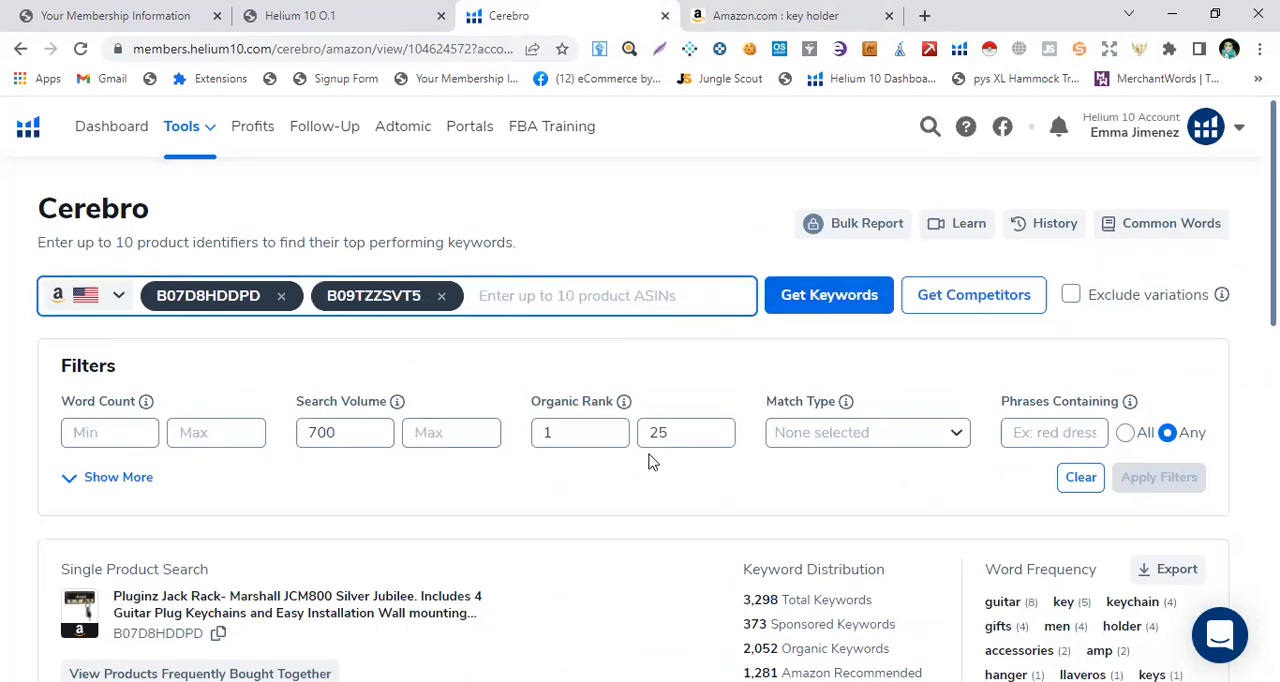
Step: Examine the entered competitor ASINs, the active filters, the Xray product list and the filtered Cerebro keywords with their search volumes
scroll(846, 320, "down", 2)
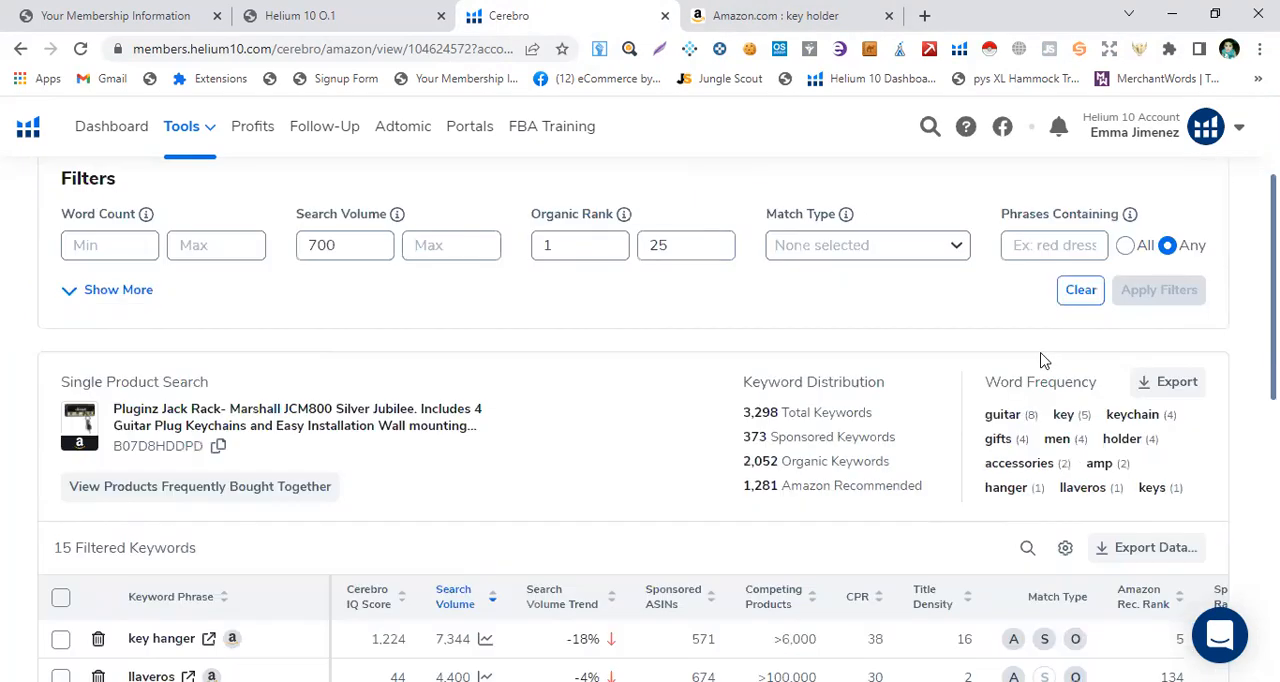
scroll(457, 443, "down", 2)
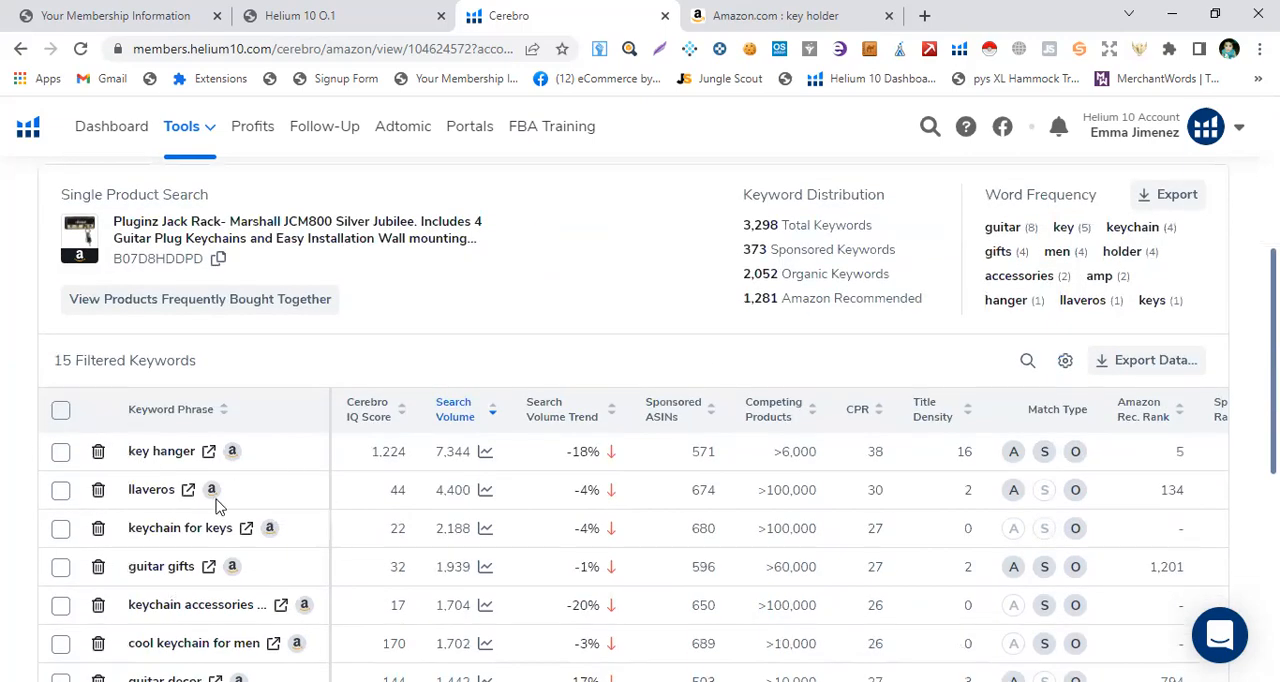
scroll(328, 490, "up", 4)
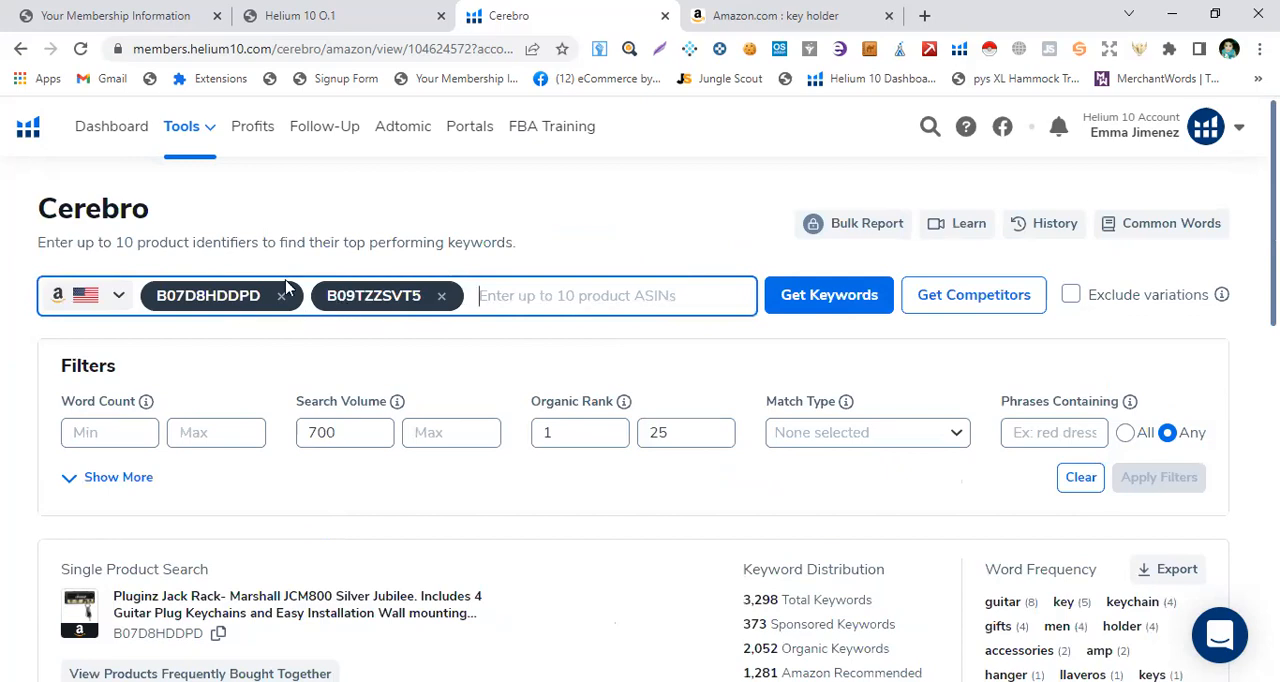
scroll(340, 452, "down", 4)
scroll(300, 470, "down", 1)
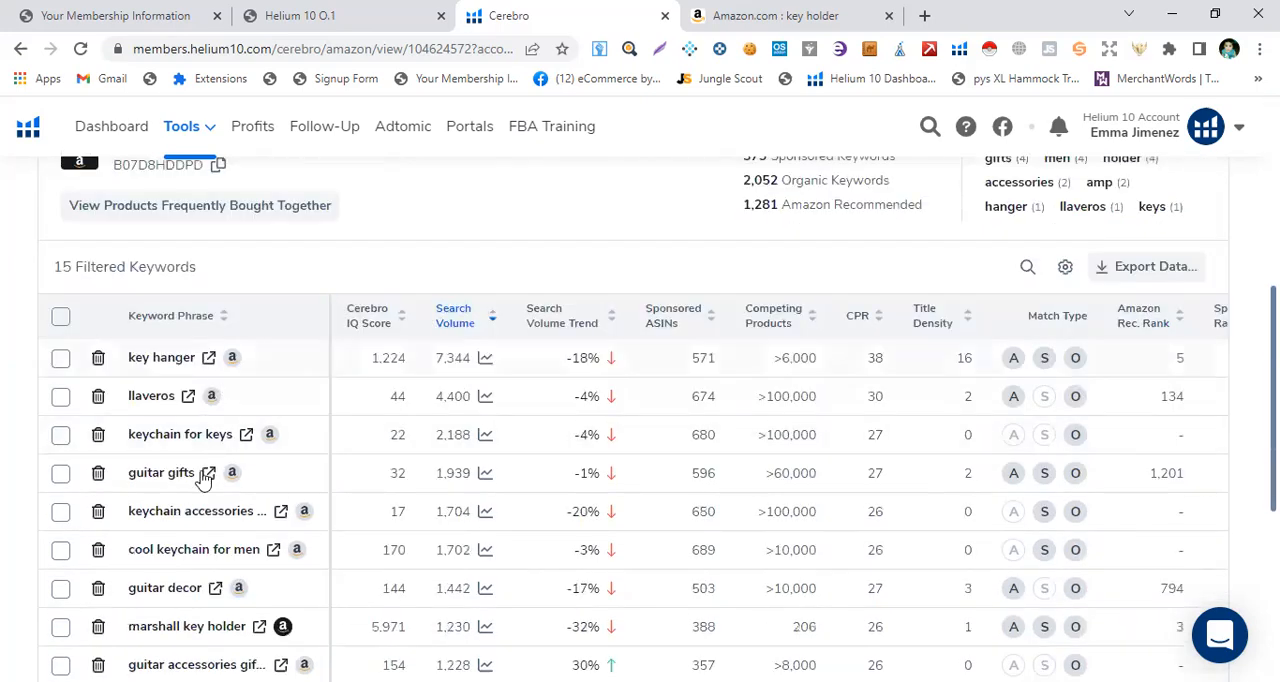
scroll(291, 400, "up", 5)
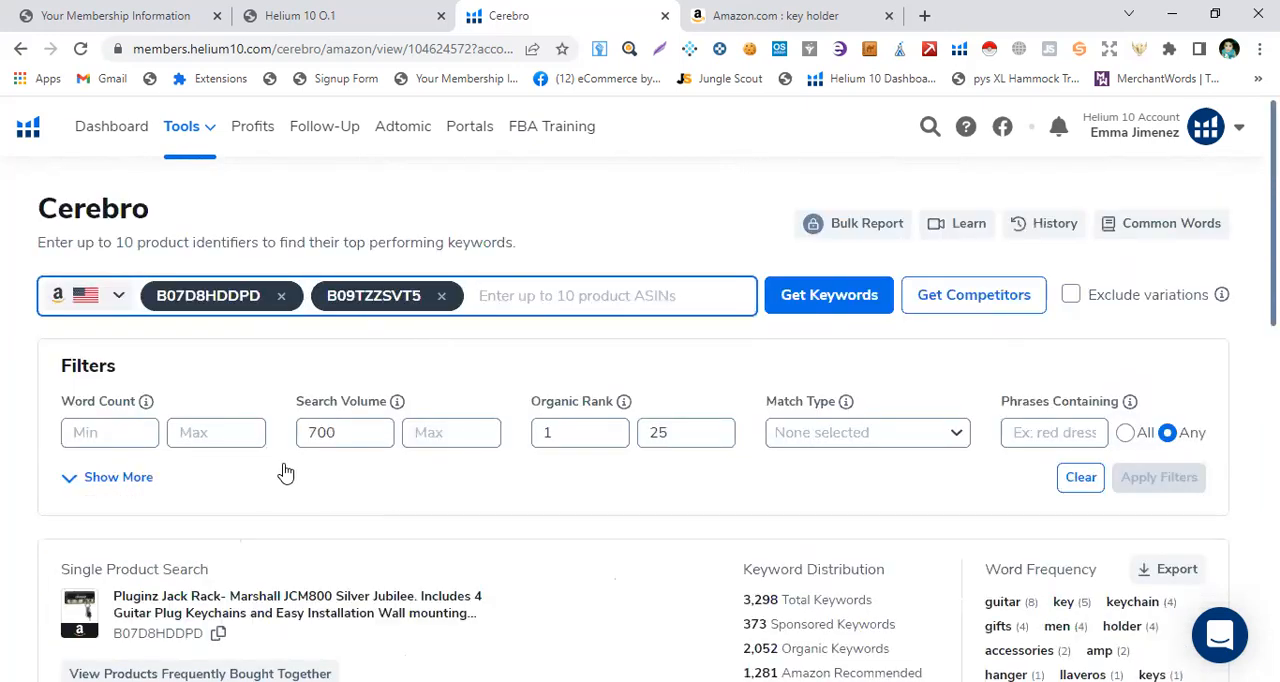
scroll(360, 444, "down", 6)
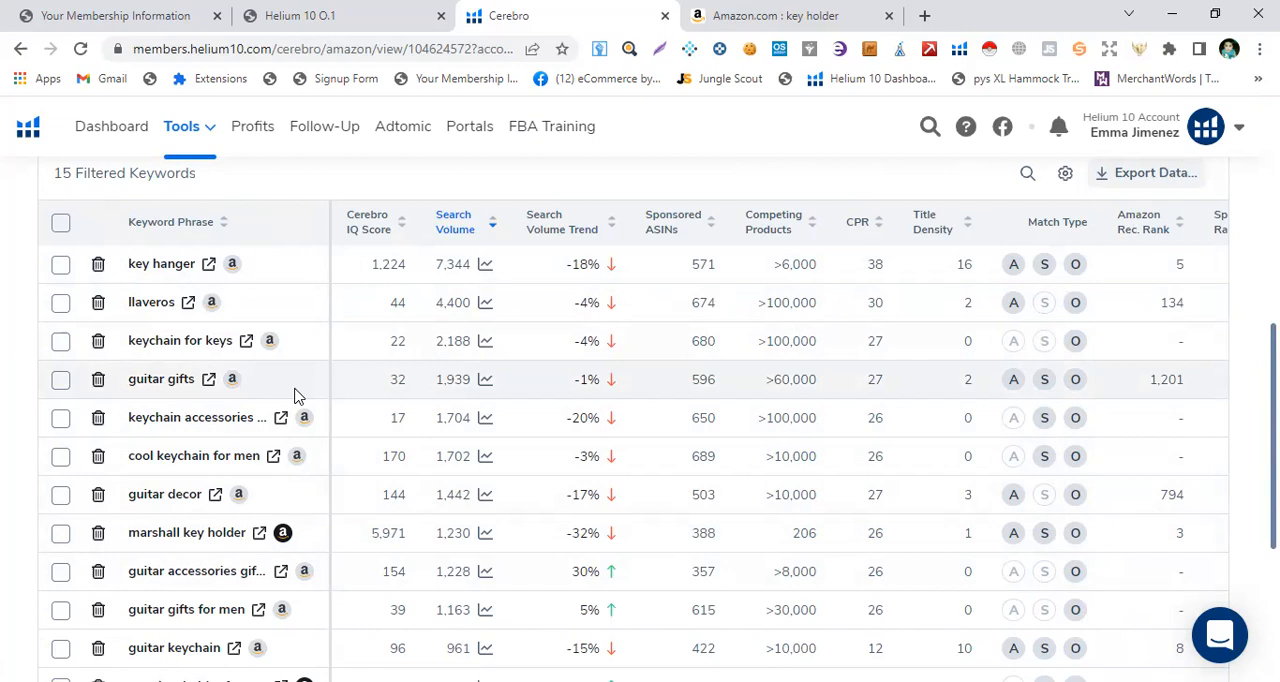
scroll(430, 390, "up", 5)
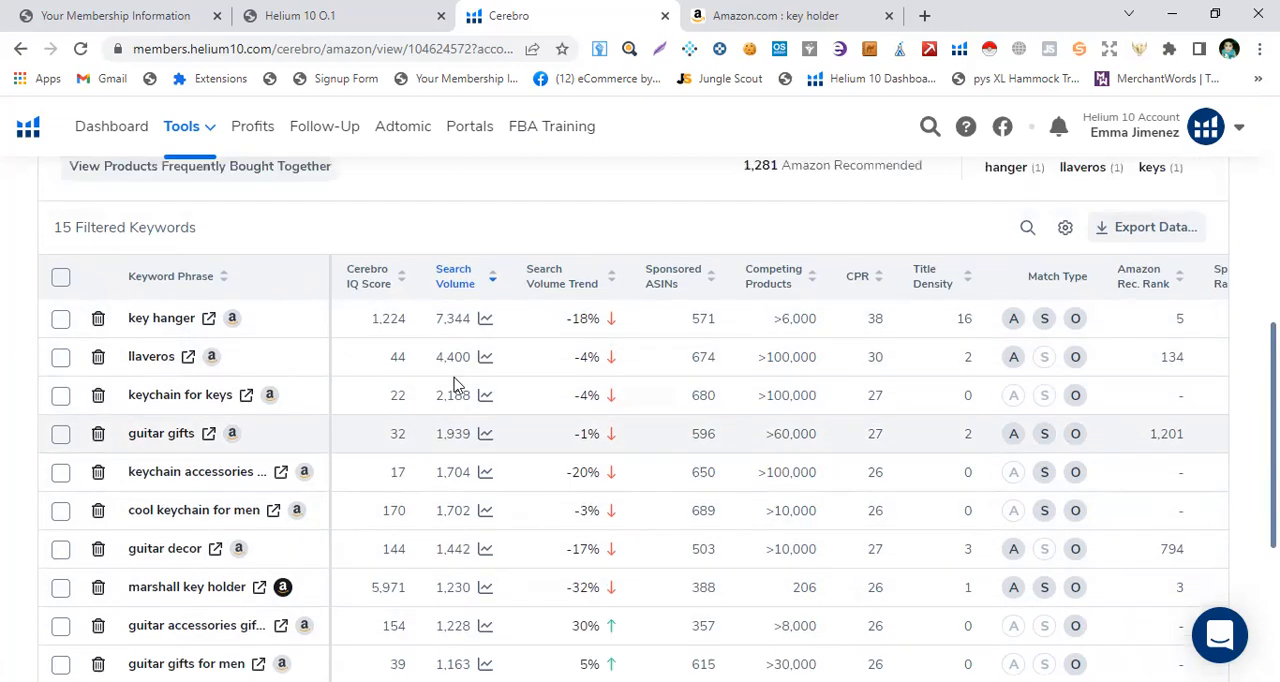
scroll(455, 388, "up", 1)
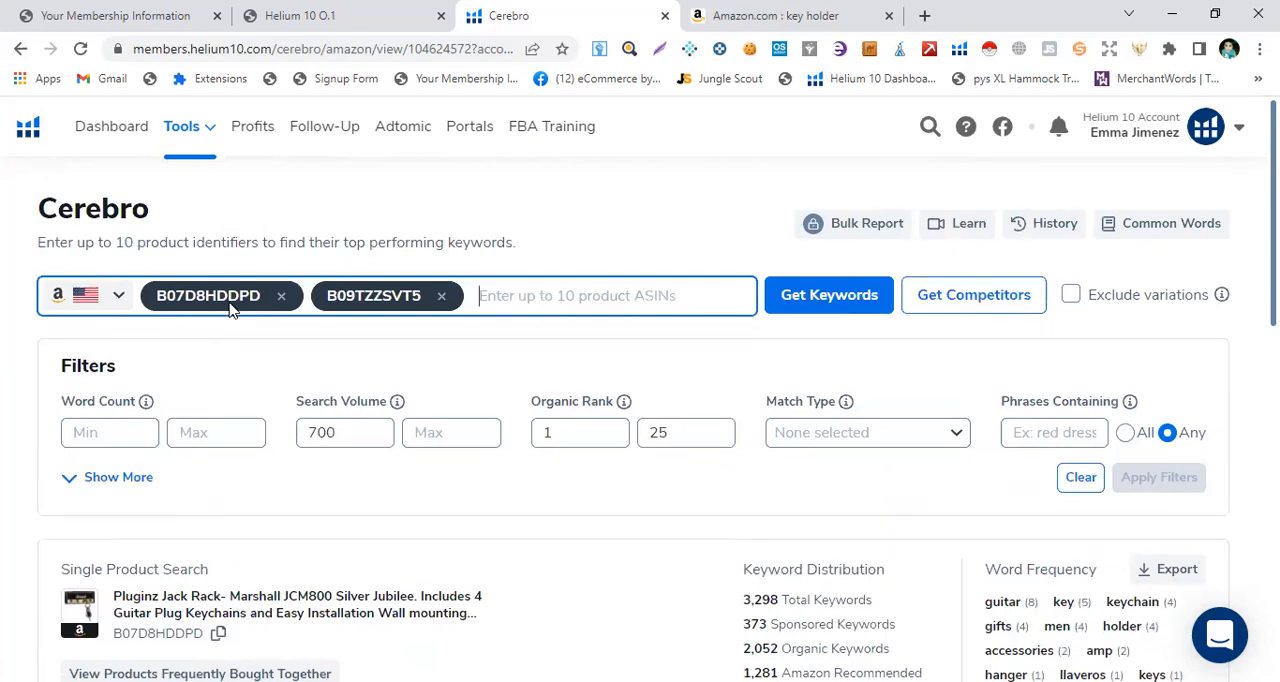
scroll(229, 309, "down", 4)
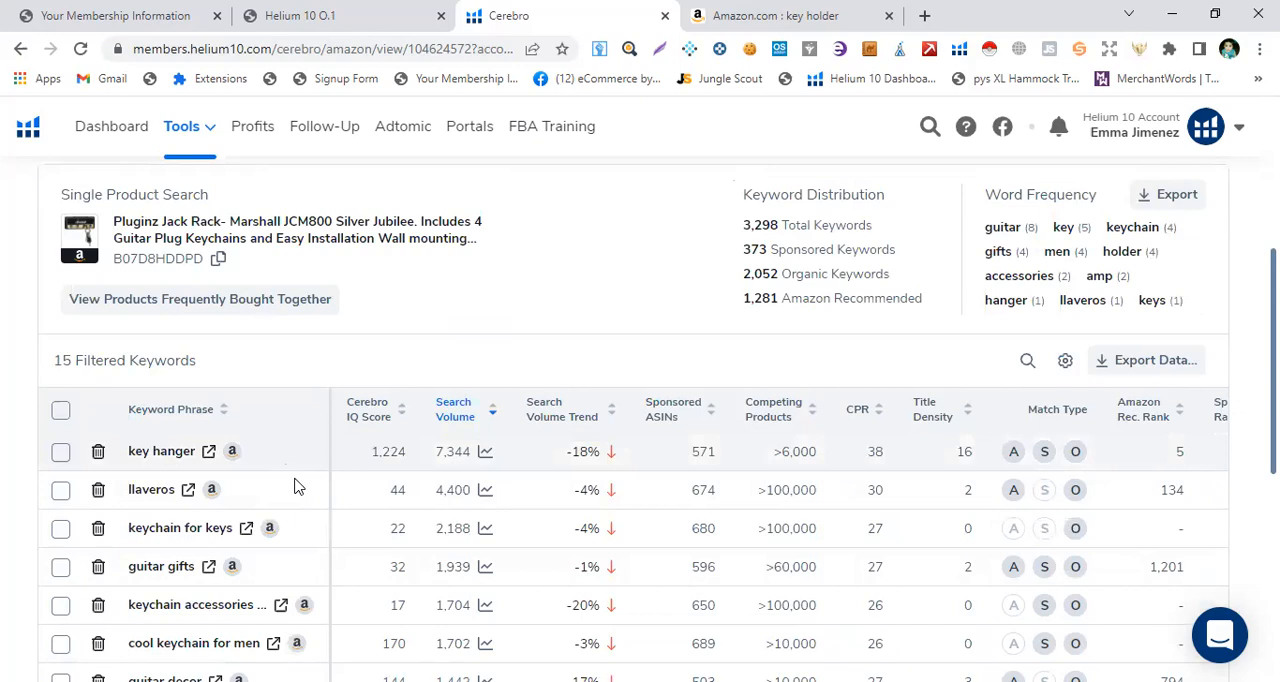
scroll(306, 477, "up", 4)
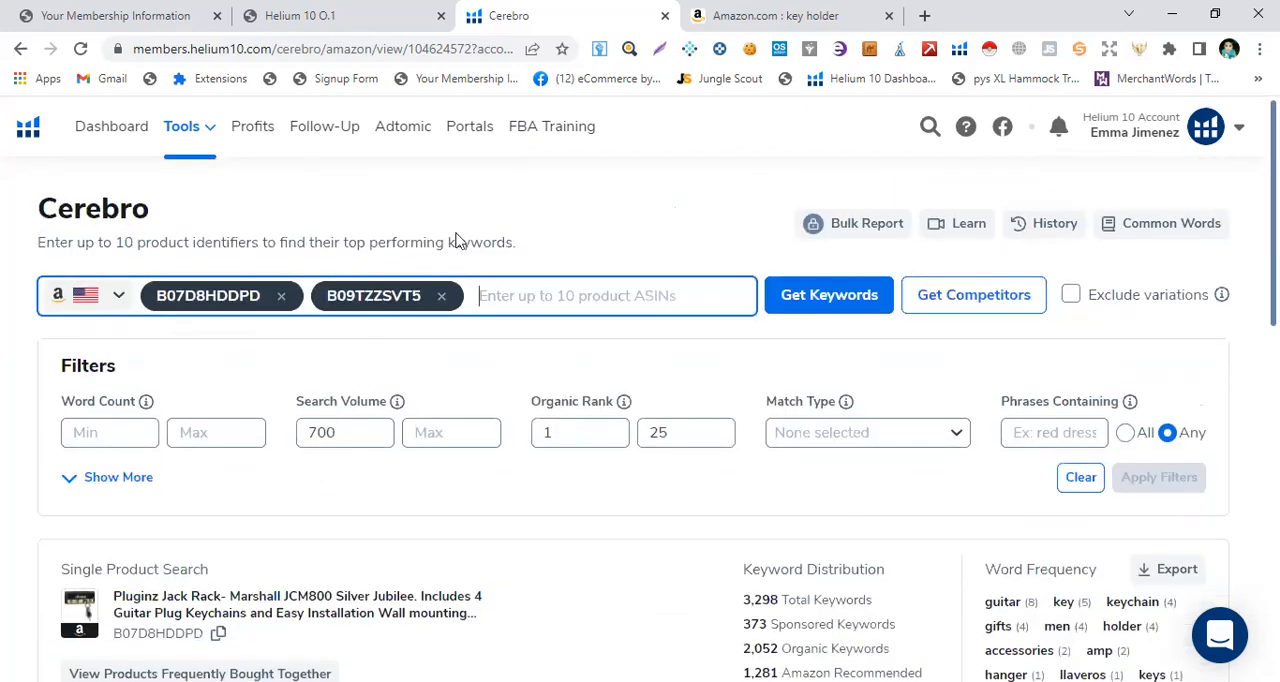
left_click(722, 18)
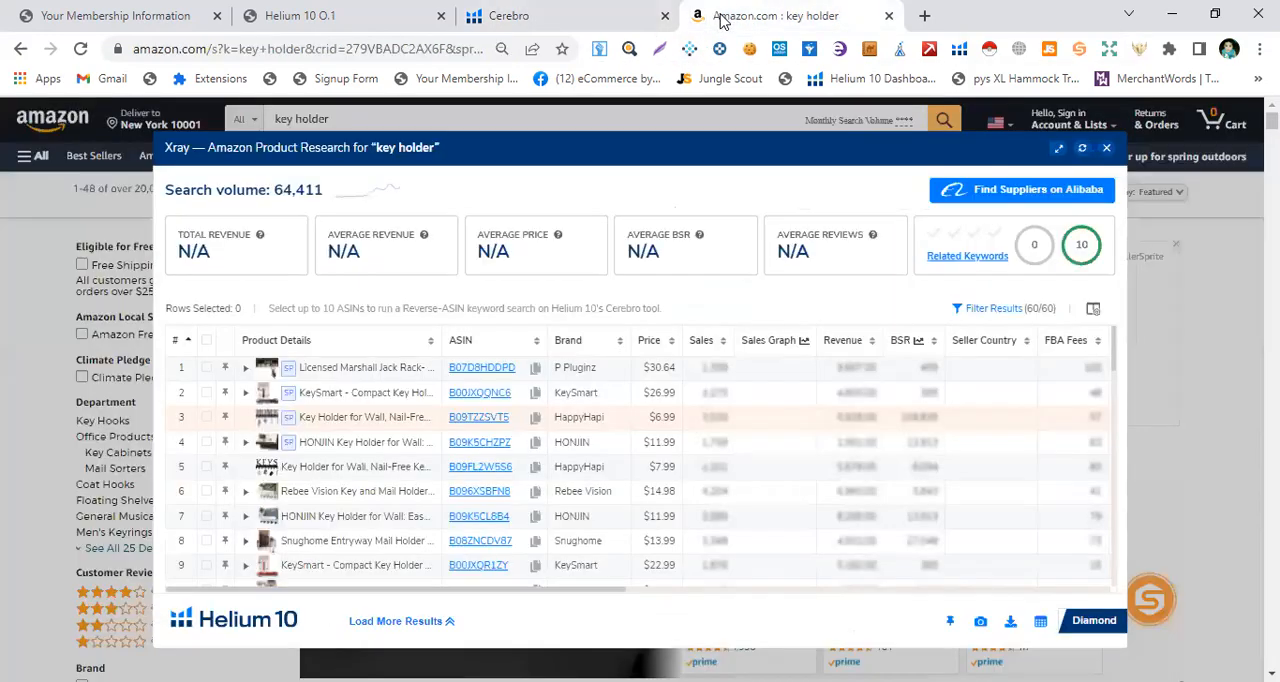
left_click(518, 22)
scroll(451, 506, "down", 2)
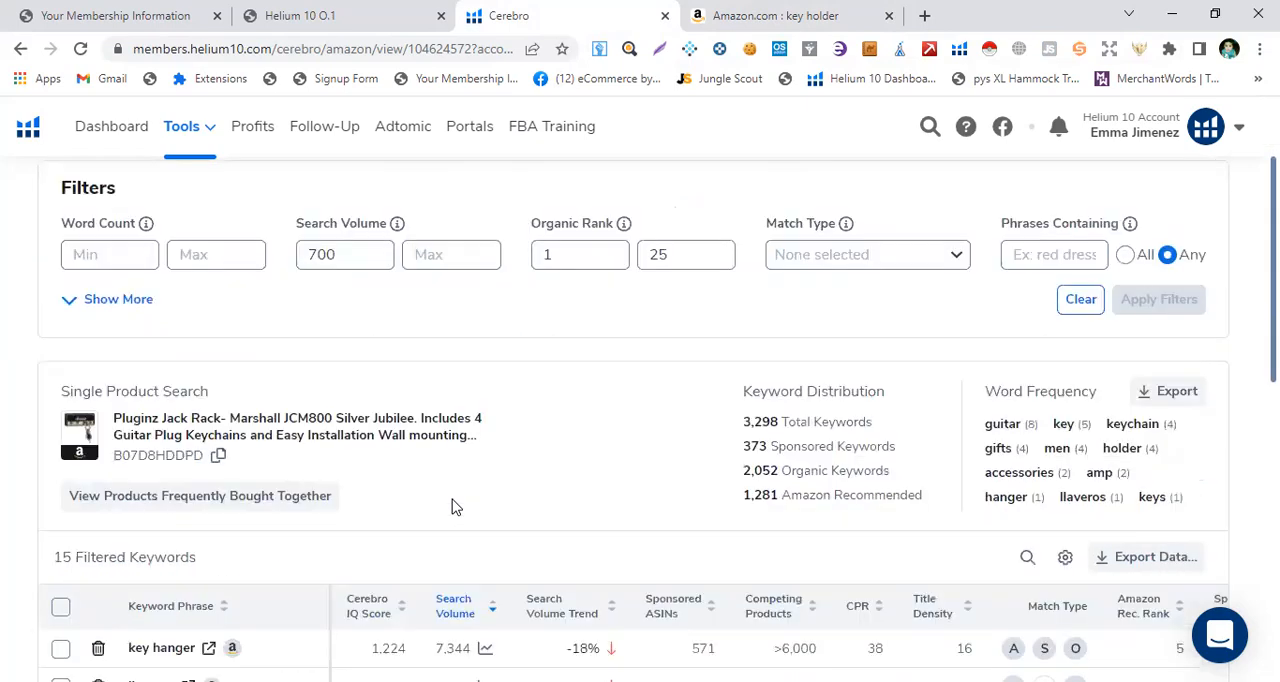
scroll(440, 495, "down", 1)
scroll(436, 480, "down", 3)
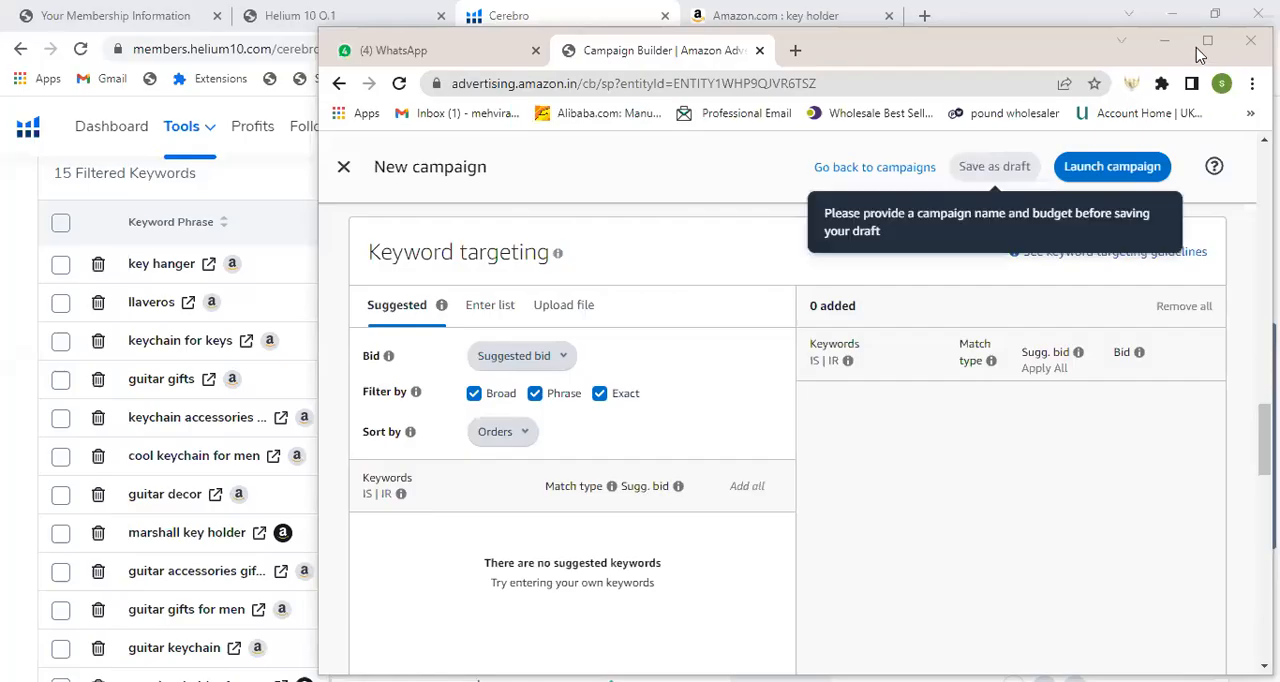
Step: Switch to the maximized Amazon Campaign Builder window and activate the manual keyword list entry under Keyword targeting
left_click(1203, 43)
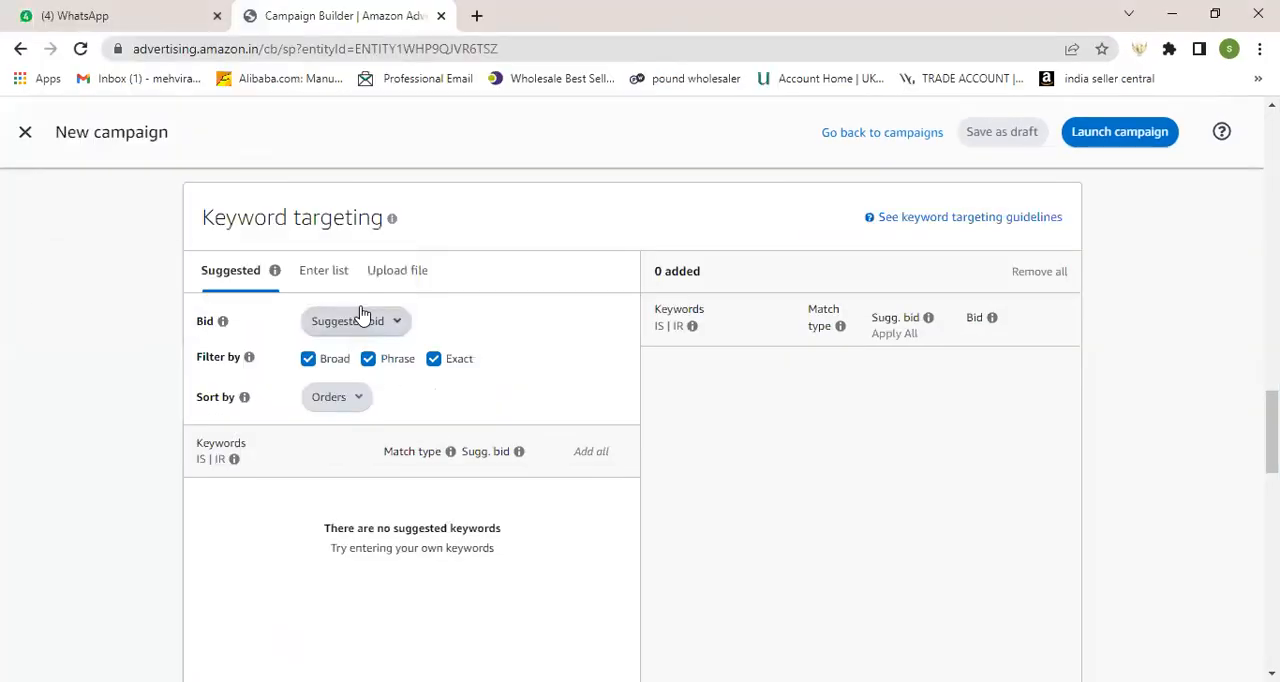
scroll(426, 400, "up", 10)
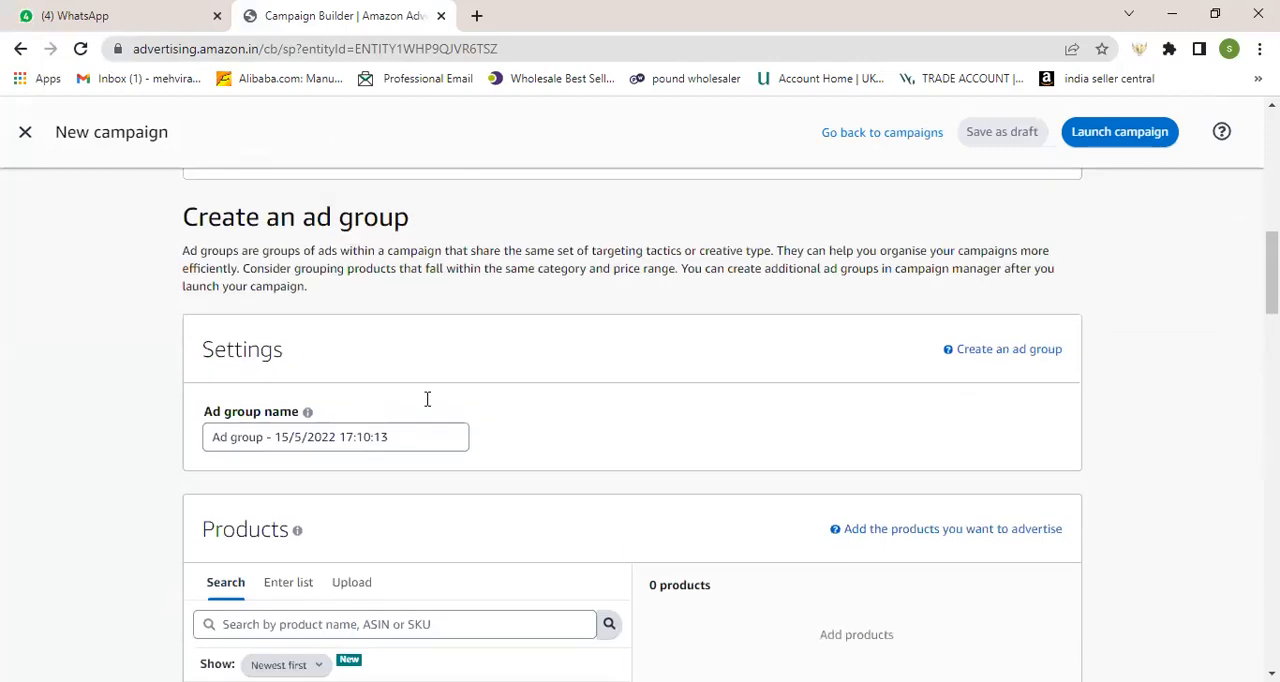
scroll(427, 400, "up", 6)
scroll(427, 402, "down", 9)
scroll(428, 403, "down", 3)
scroll(430, 403, "up", 3)
scroll(427, 403, "down", 6)
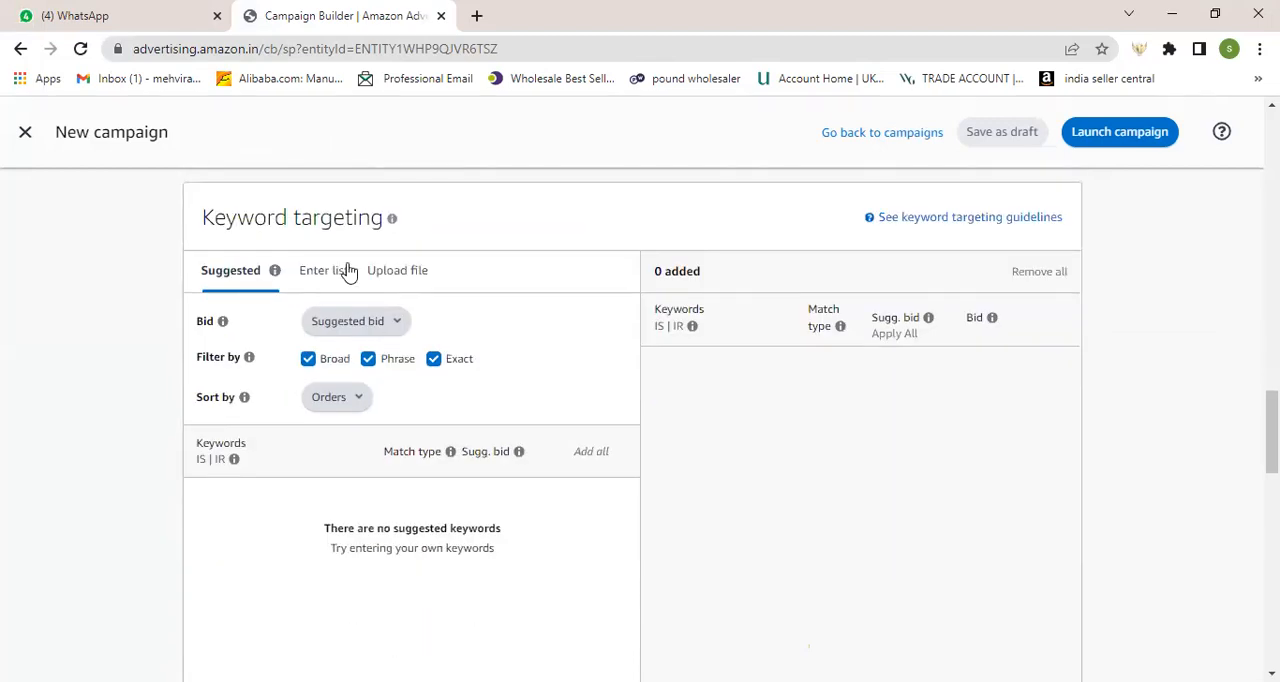
left_click(323, 283)
left_click(288, 448)
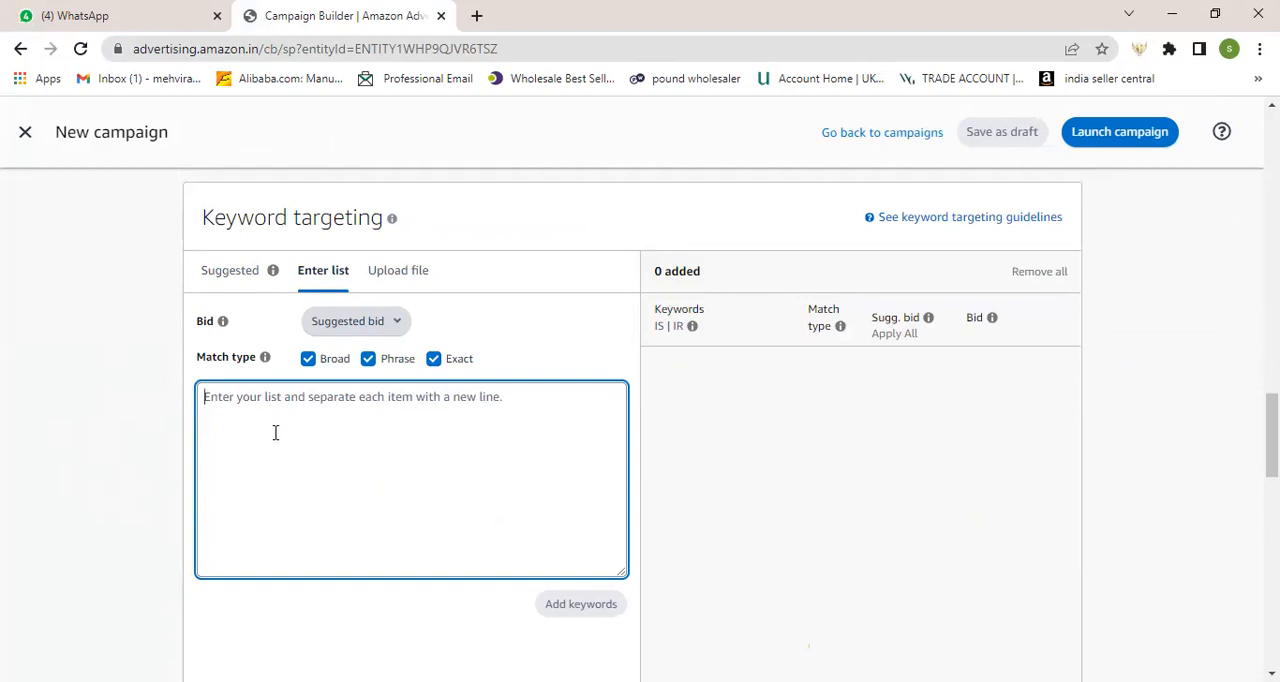
Step: Examine the new campaign's Negative keyword targeting, Manual Targeting choices, and the bid and match type options for entering keywords
scroll(611, 530, "down", 6)
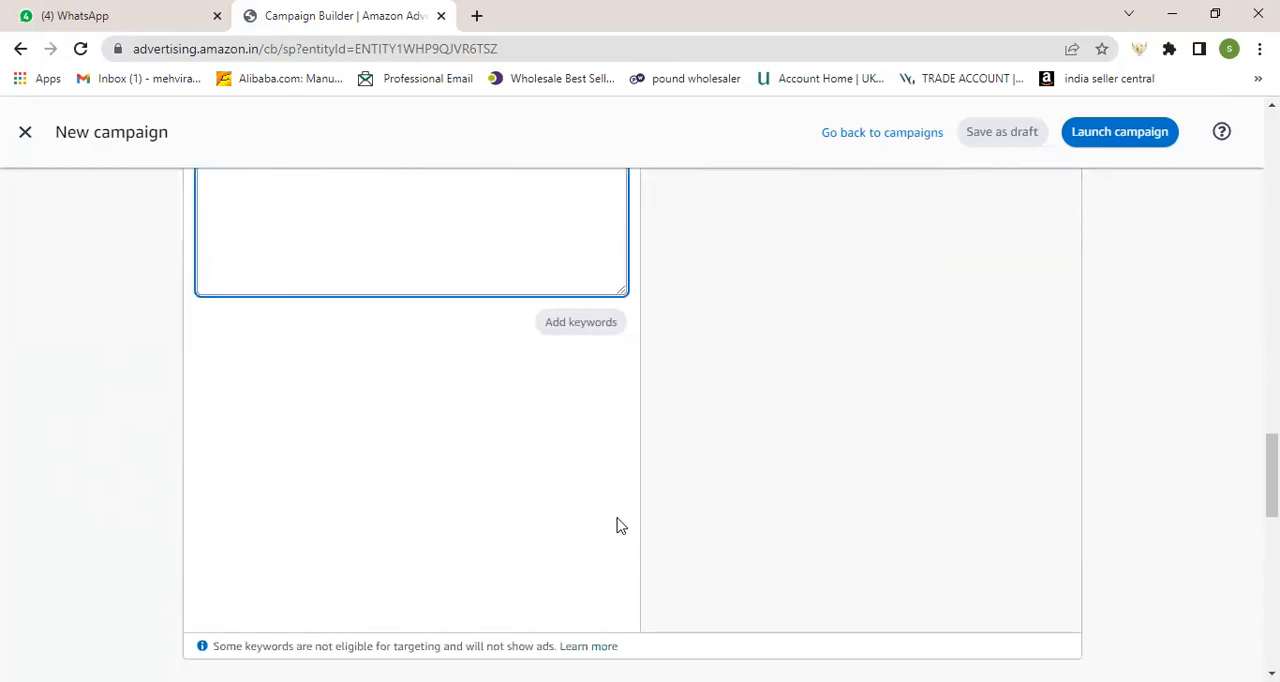
scroll(620, 513, "down", 6)
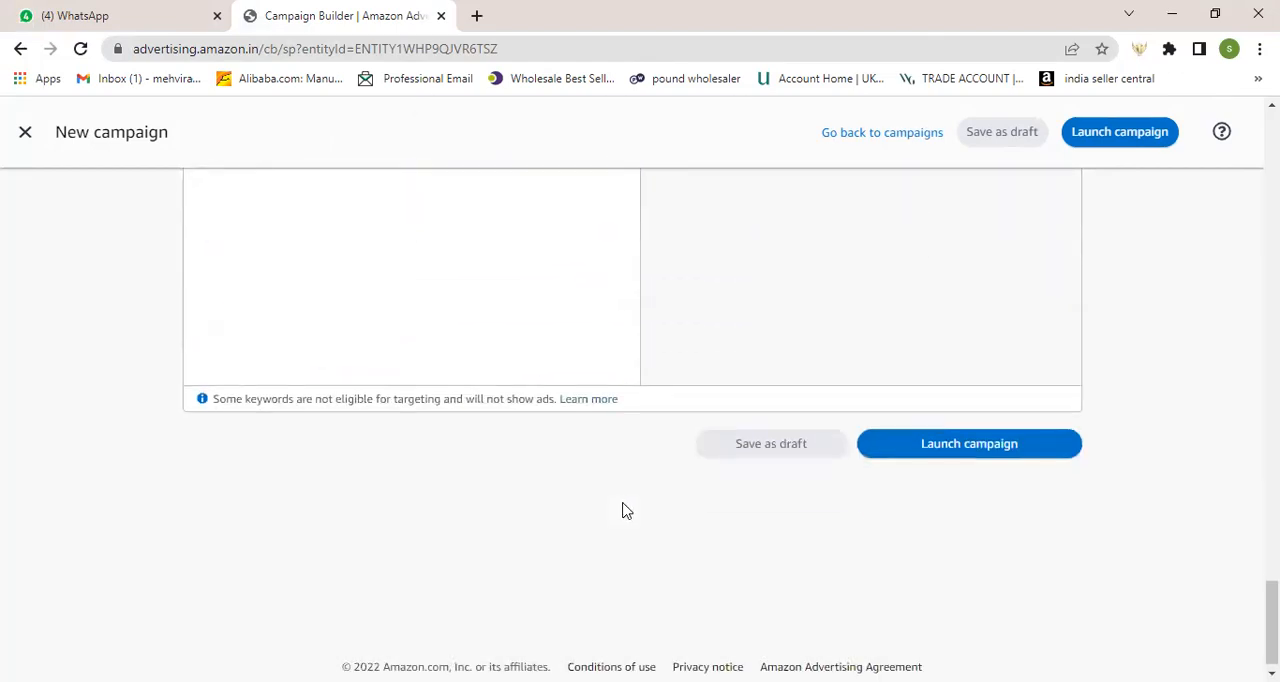
left_click(955, 447)
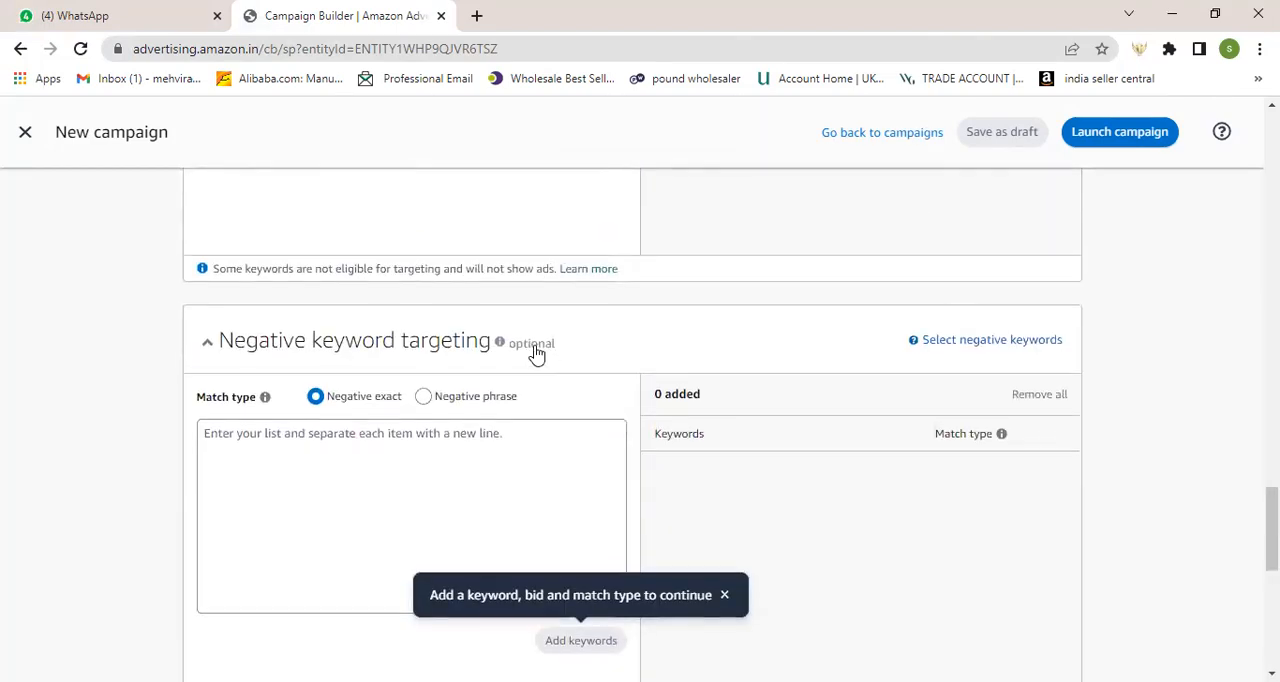
scroll(535, 352, "up", 3)
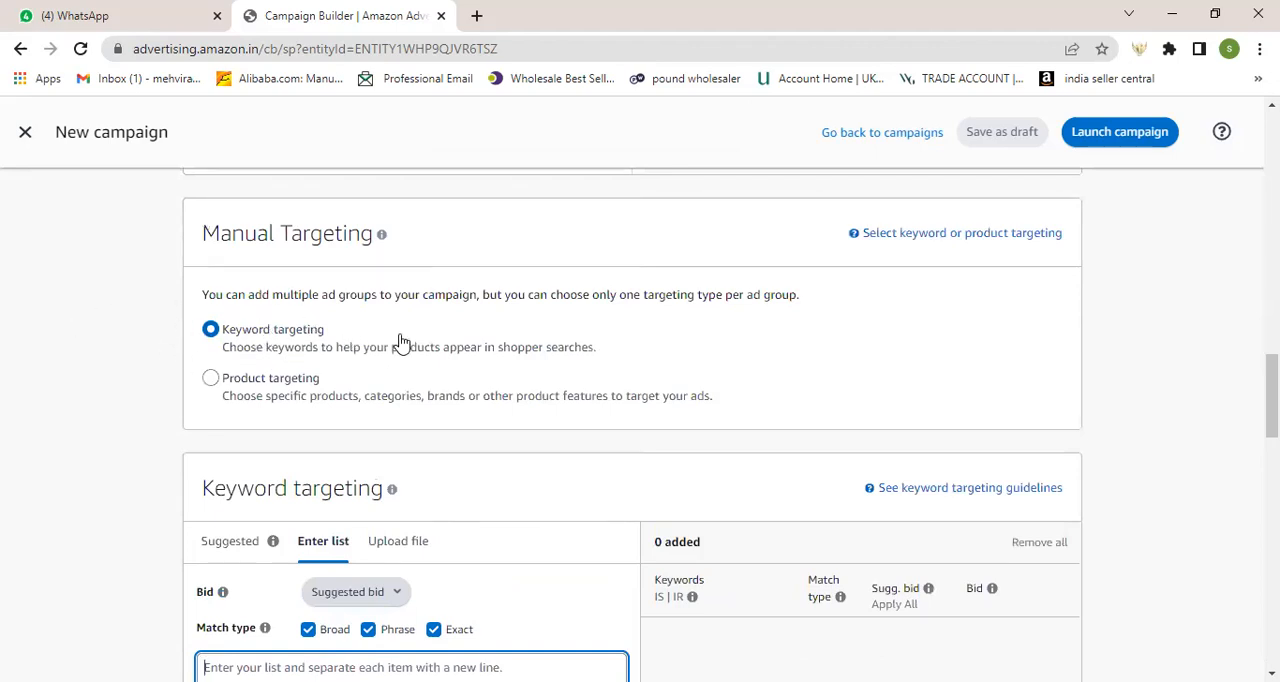
scroll(398, 346, "down", 2)
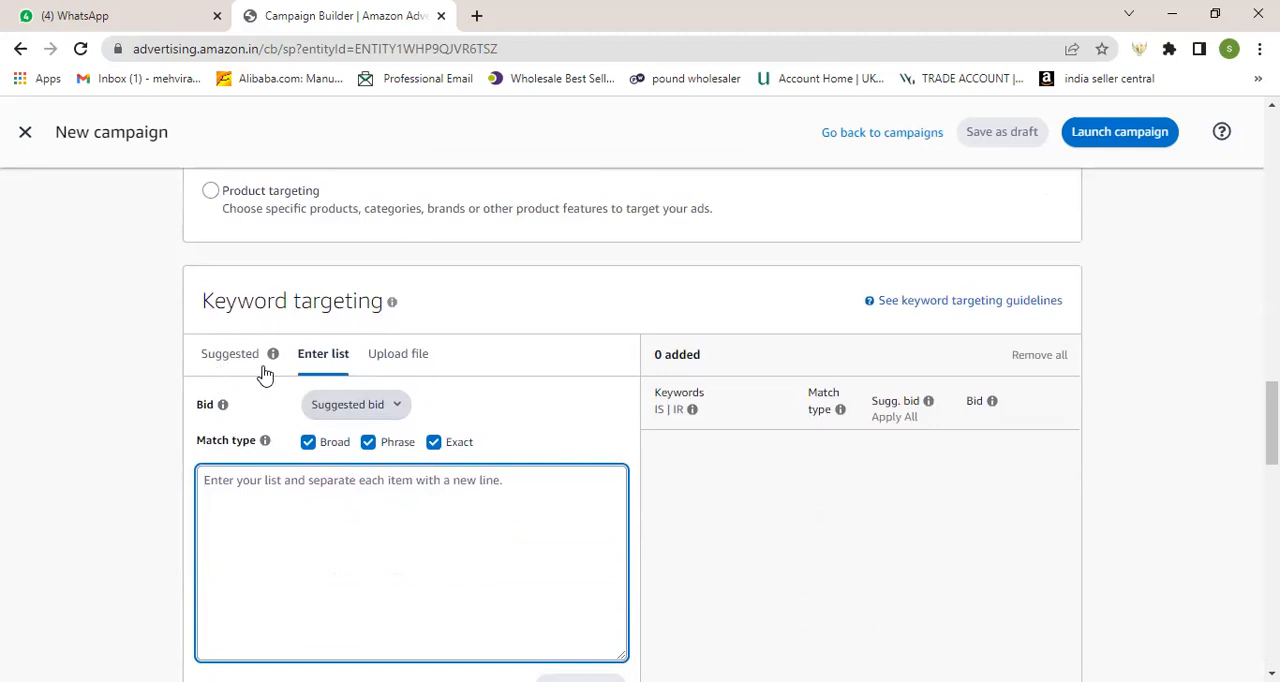
scroll(264, 374, "up", 1)
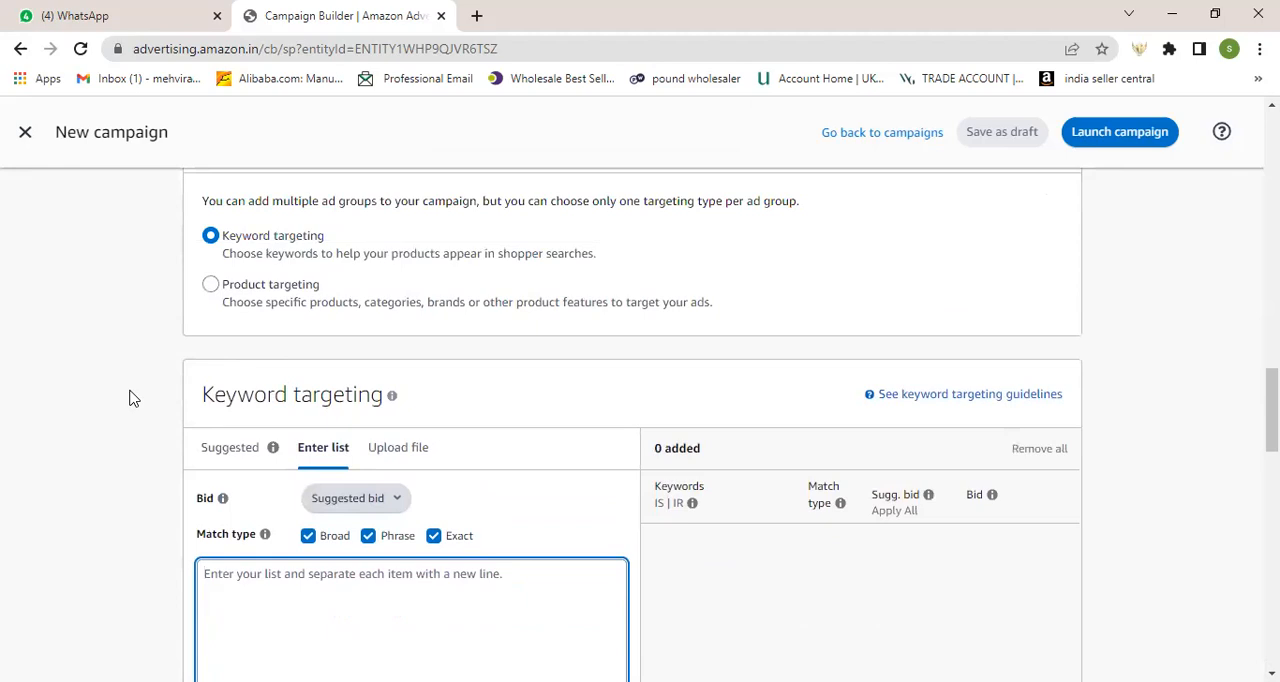
scroll(129, 398, "down", 1)
scroll(234, 442, "down", 1)
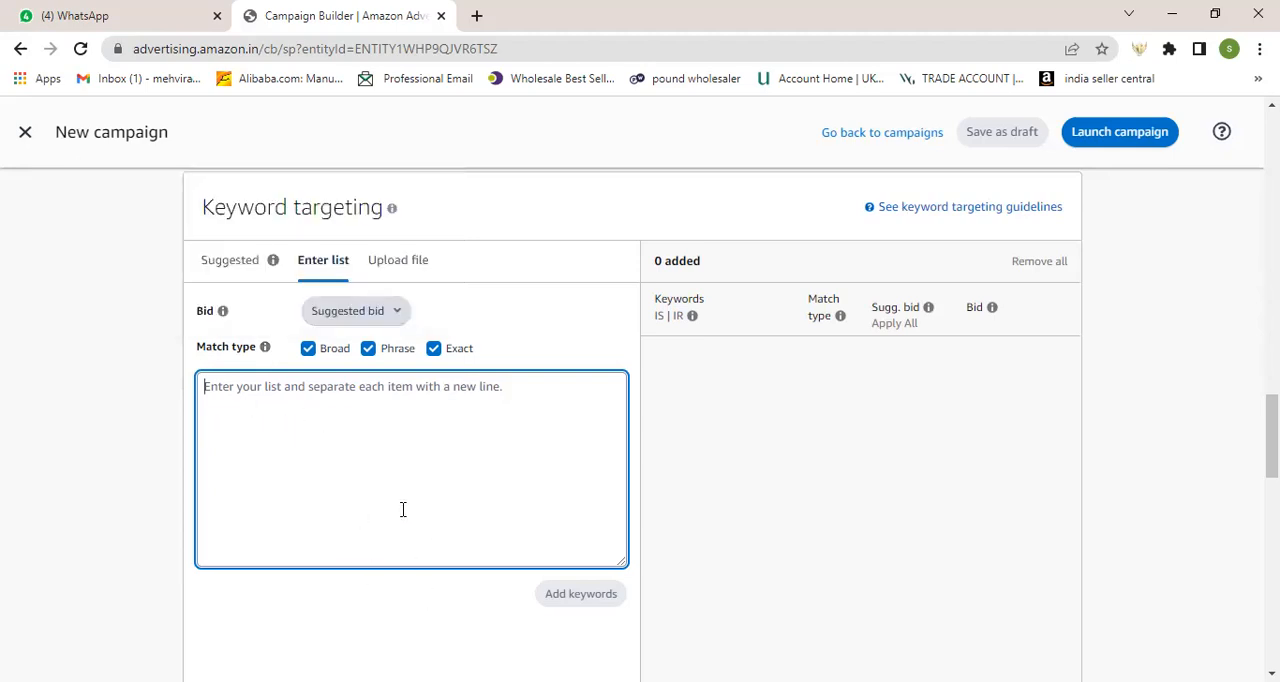
scroll(403, 510, "up", 2)
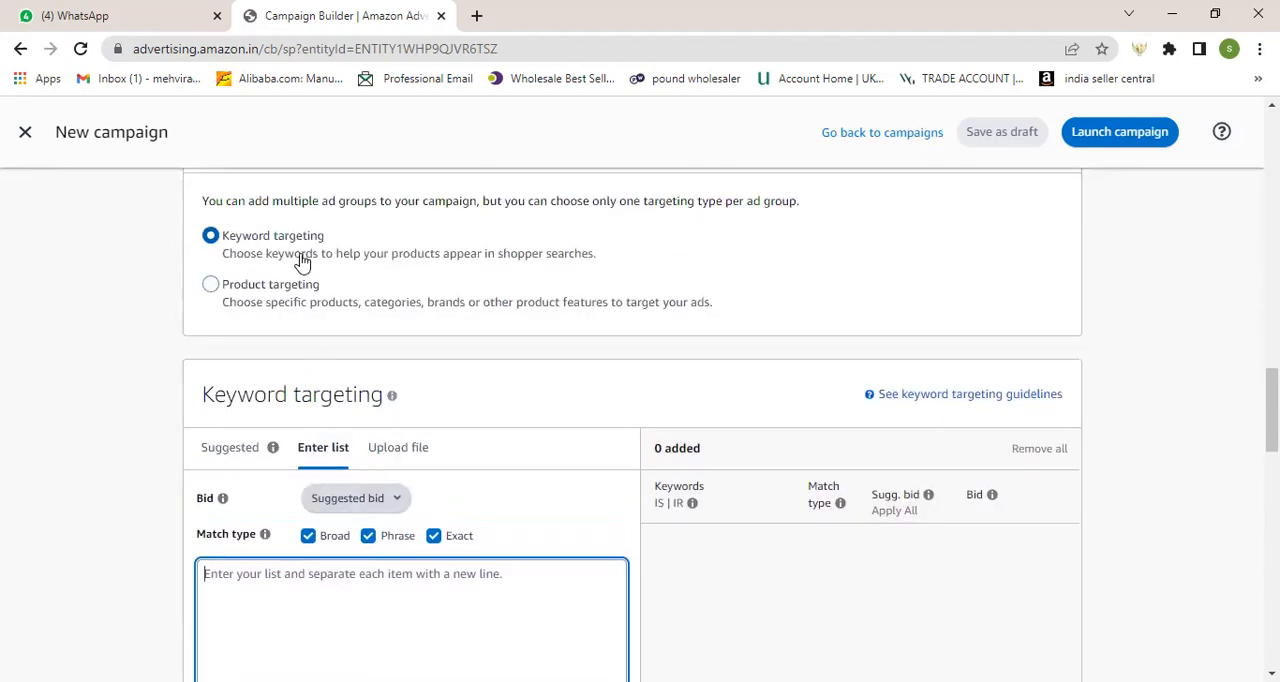
Step: Switch the new campaign's Manual Targeting choice to Product targeting
scroll(318, 540, "down", 1)
scroll(318, 538, "down", 2)
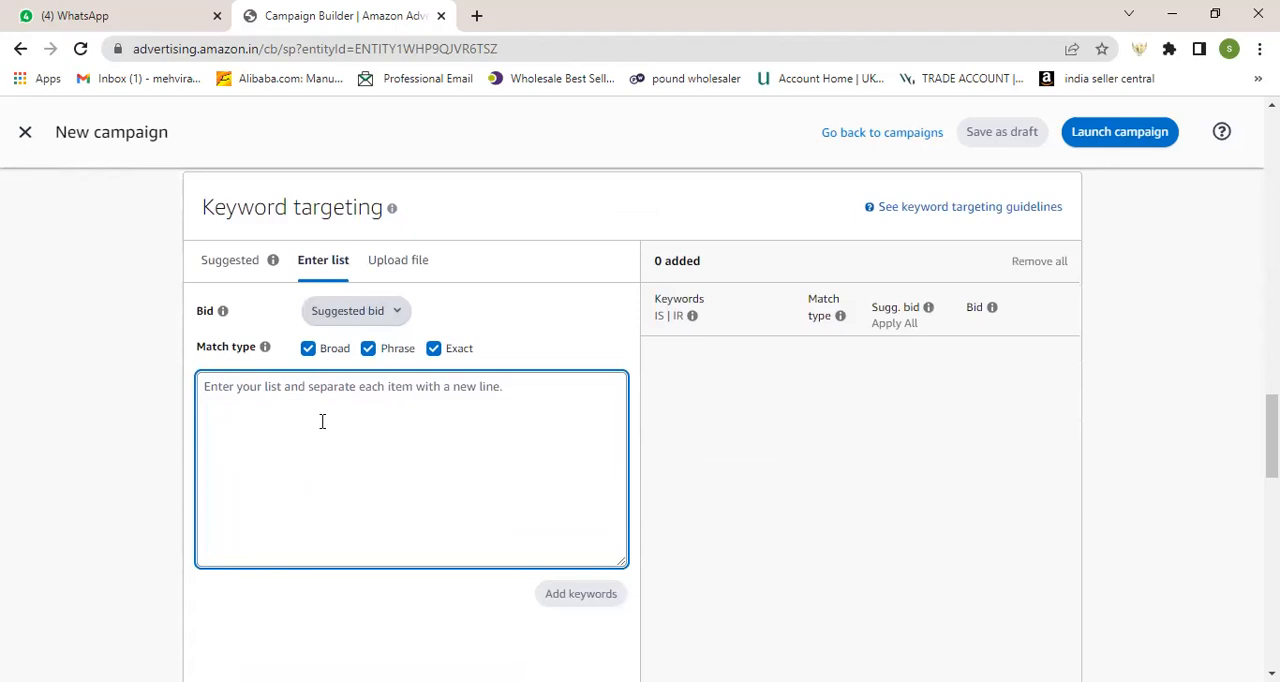
scroll(322, 421, "up", 2)
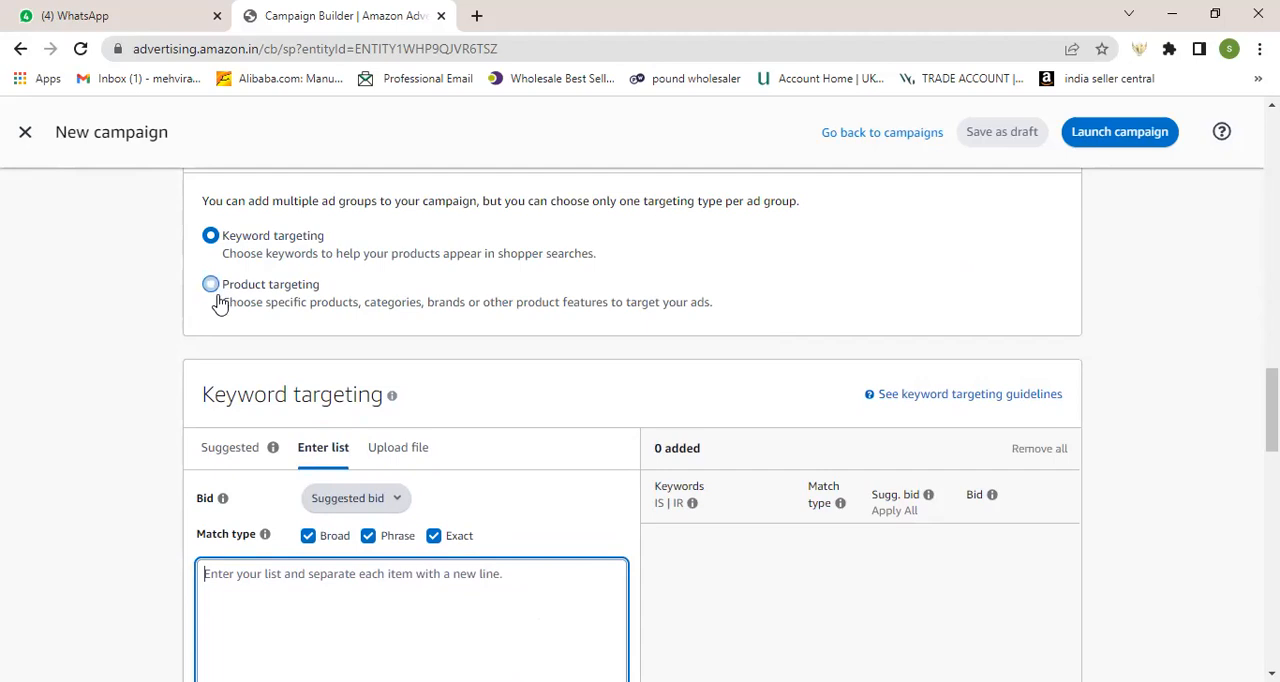
scroll(220, 304, "up", 5)
scroll(220, 304, "down", 3)
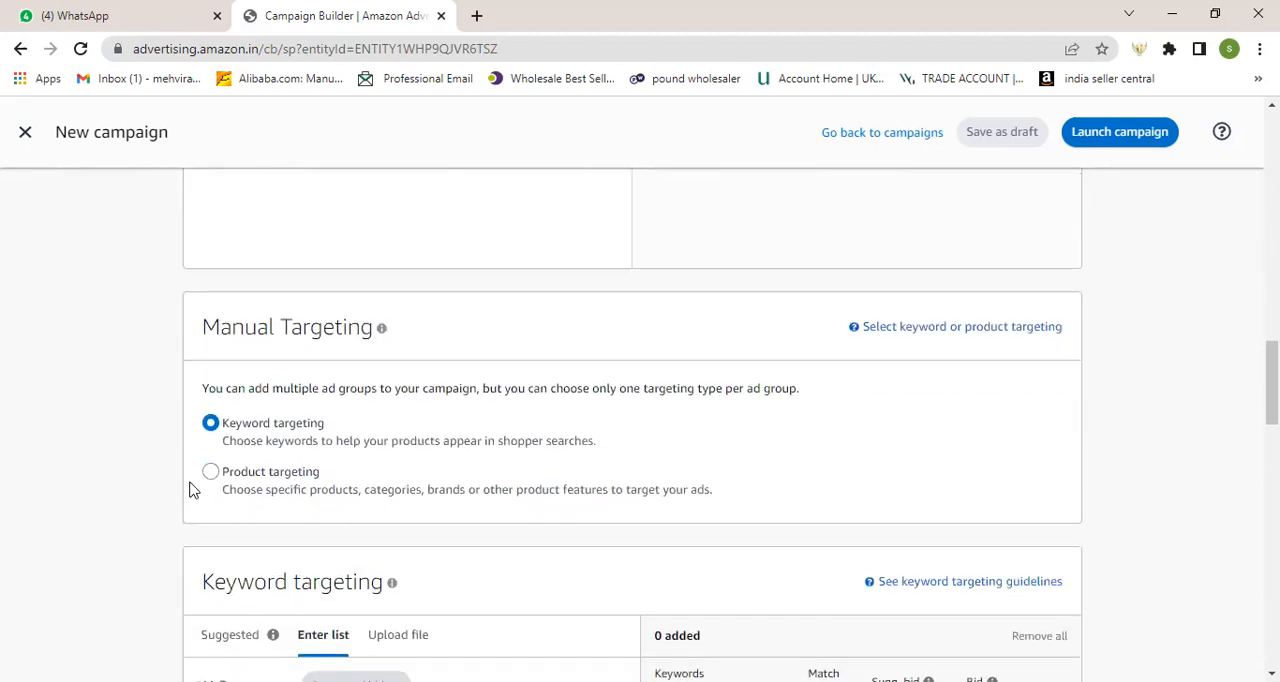
left_click(213, 474)
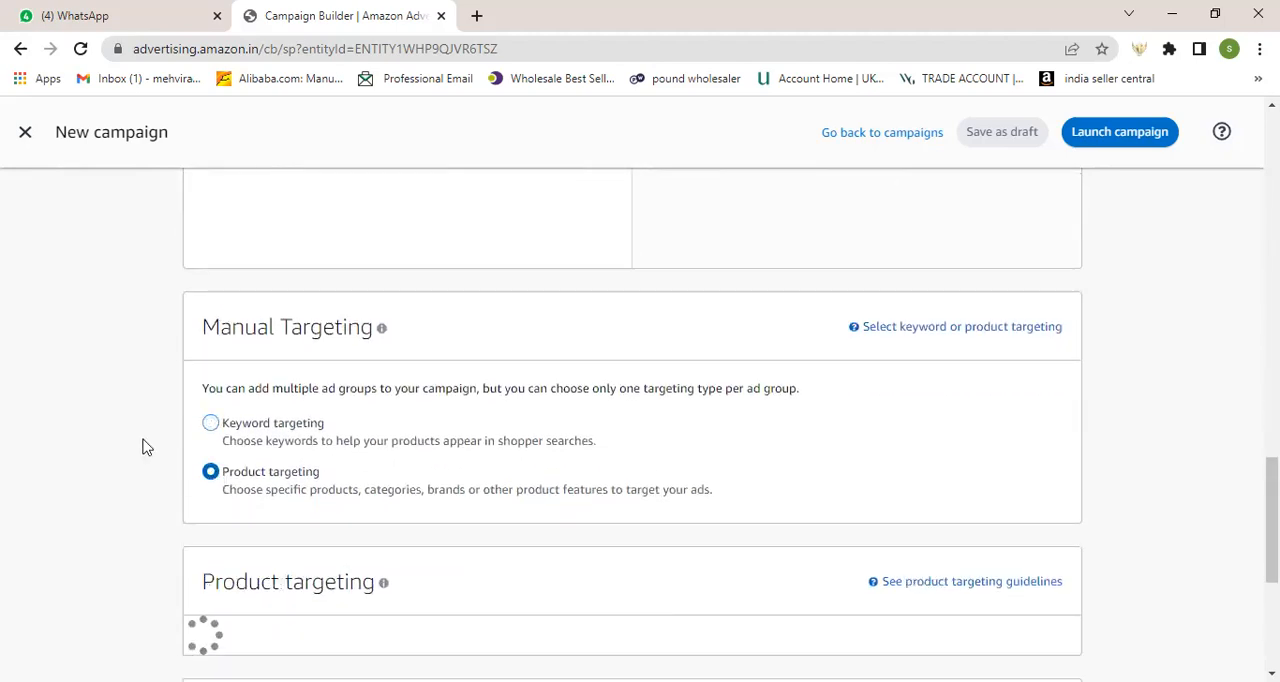
scroll(142, 446, "down", 3)
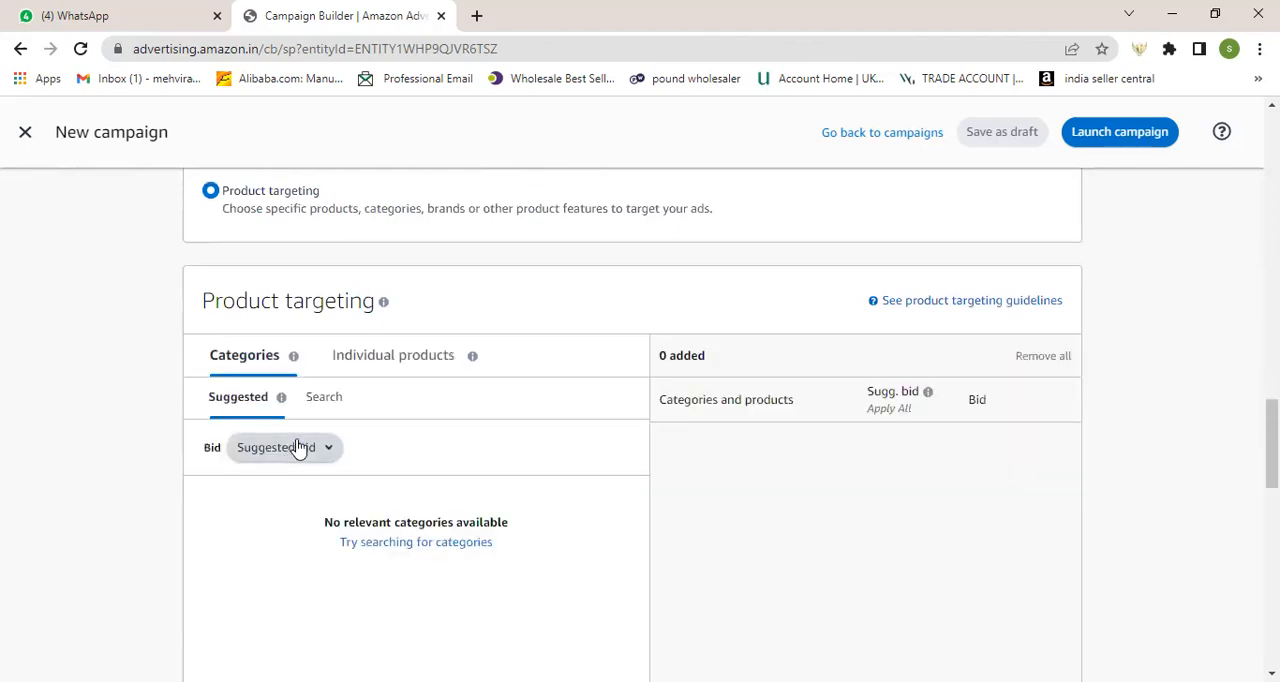
scroll(320, 442, "down", 3)
Step: Examine the campaign settings, bidding strategies, ad group section, Manual Targeting choices and category options under Product targeting
scroll(320, 442, "up", 20)
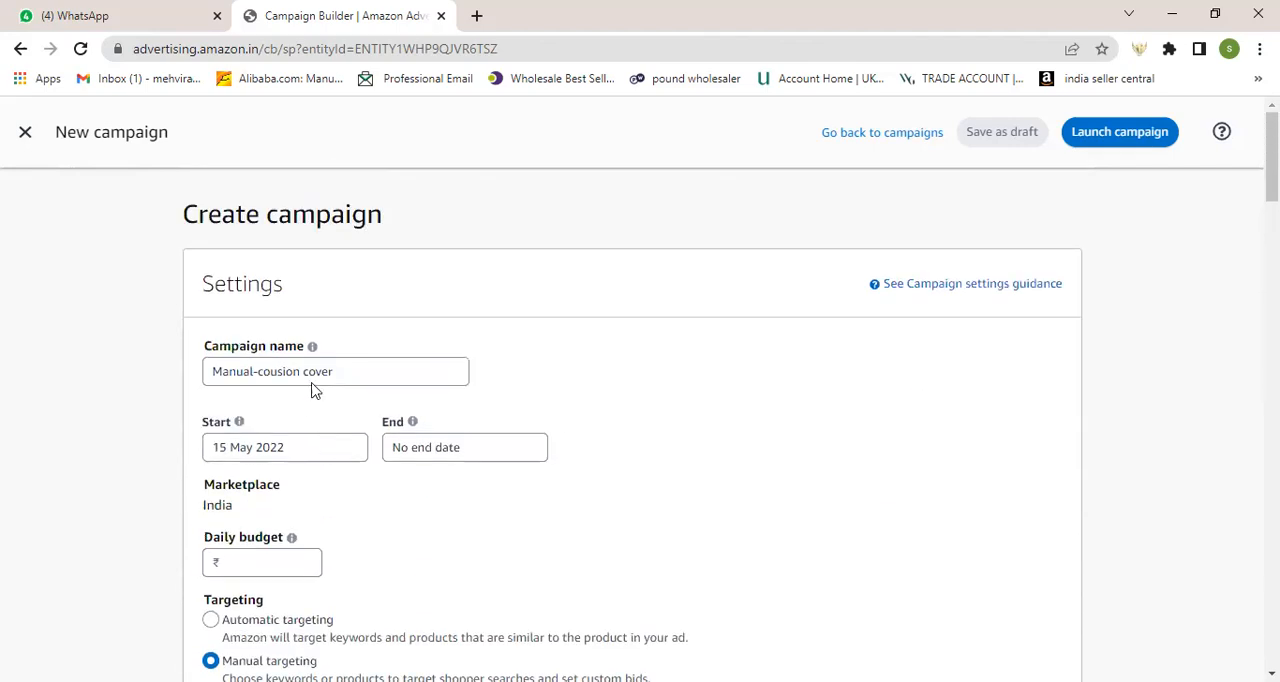
scroll(341, 412, "down", 1)
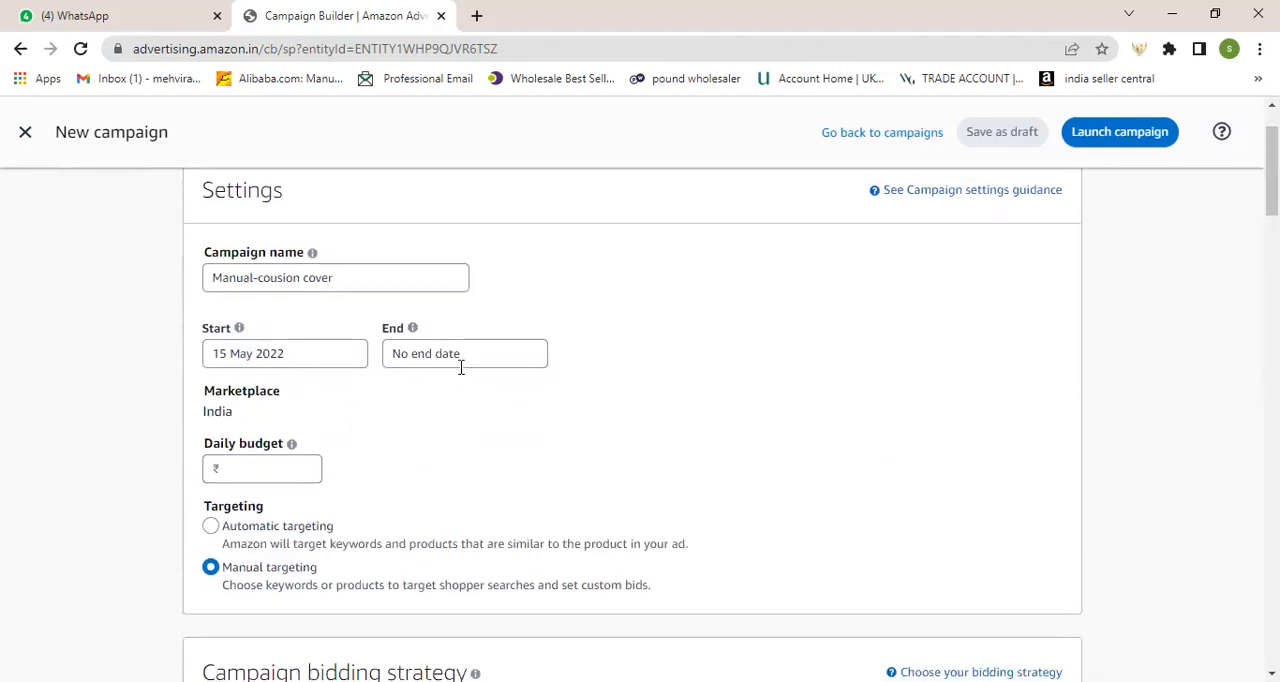
scroll(367, 417, "down", 2)
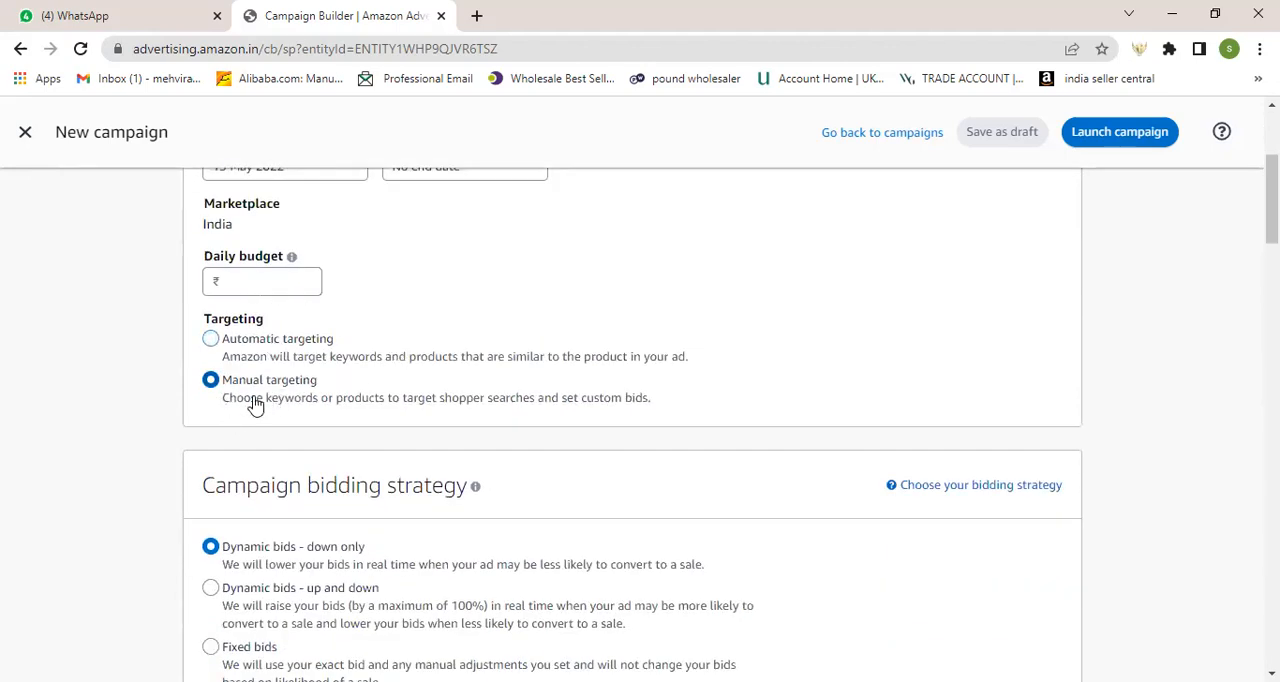
scroll(254, 425, "down", 2)
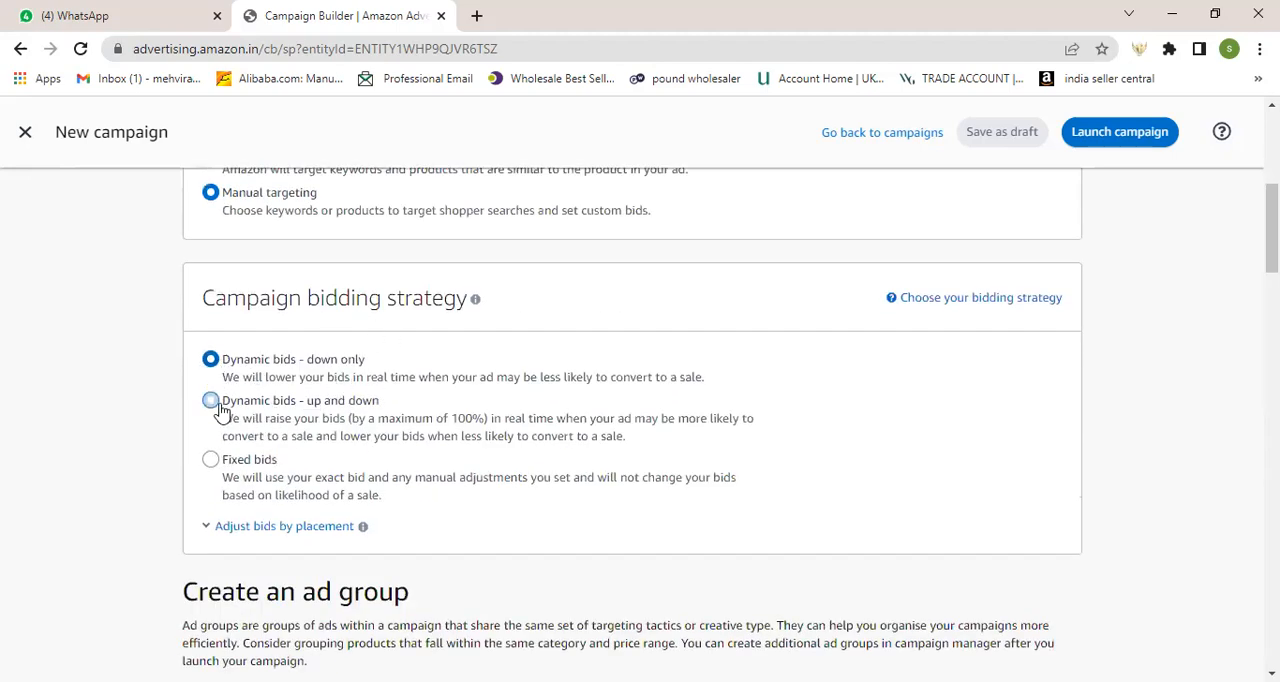
scroll(363, 438, "down", 4)
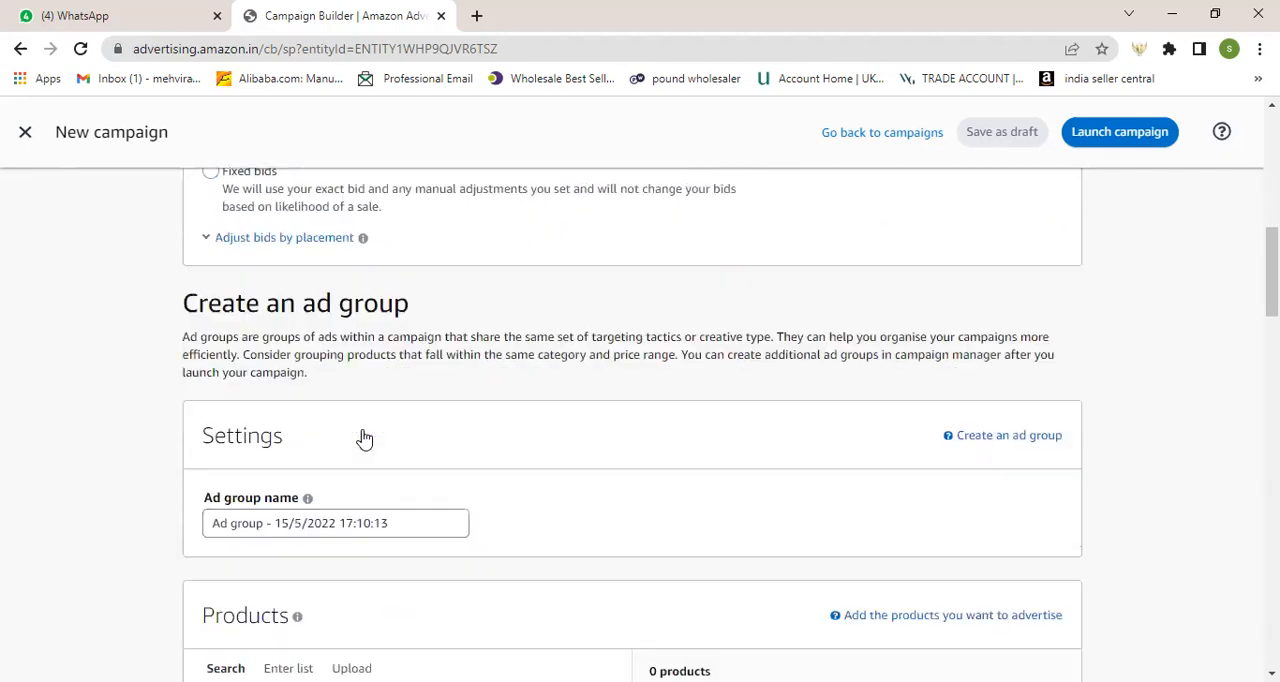
scroll(349, 432, "down", 10)
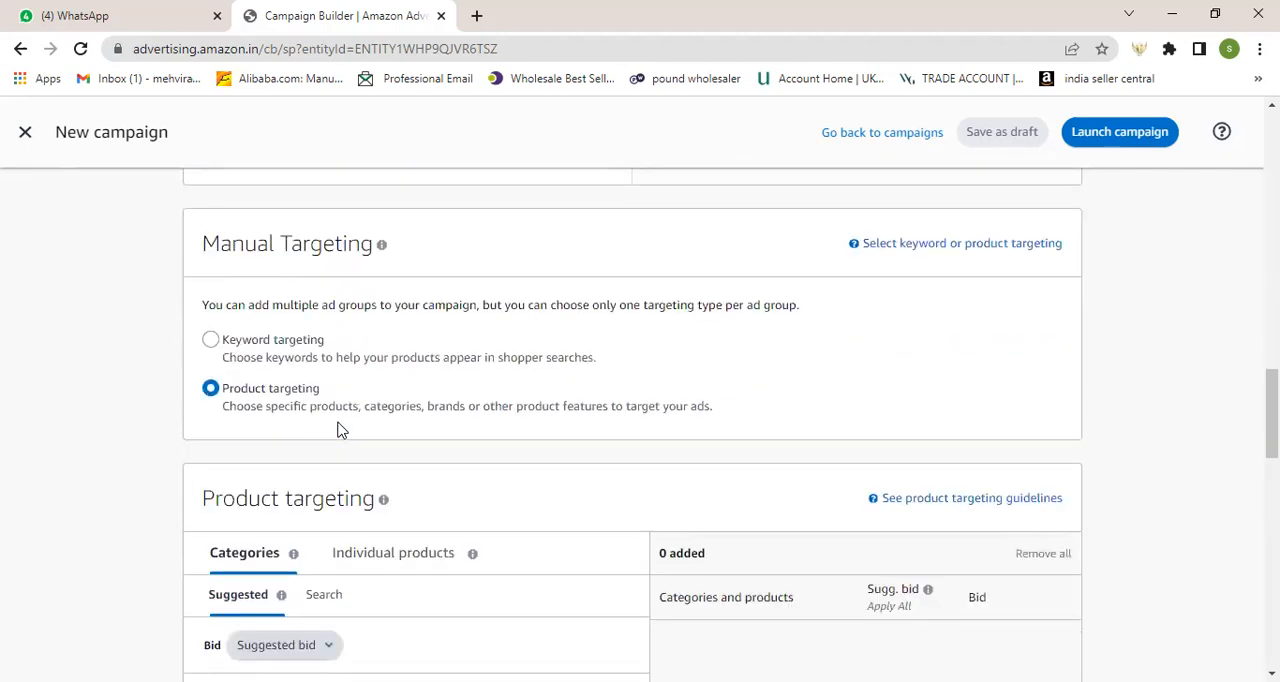
scroll(277, 409, "down", 2)
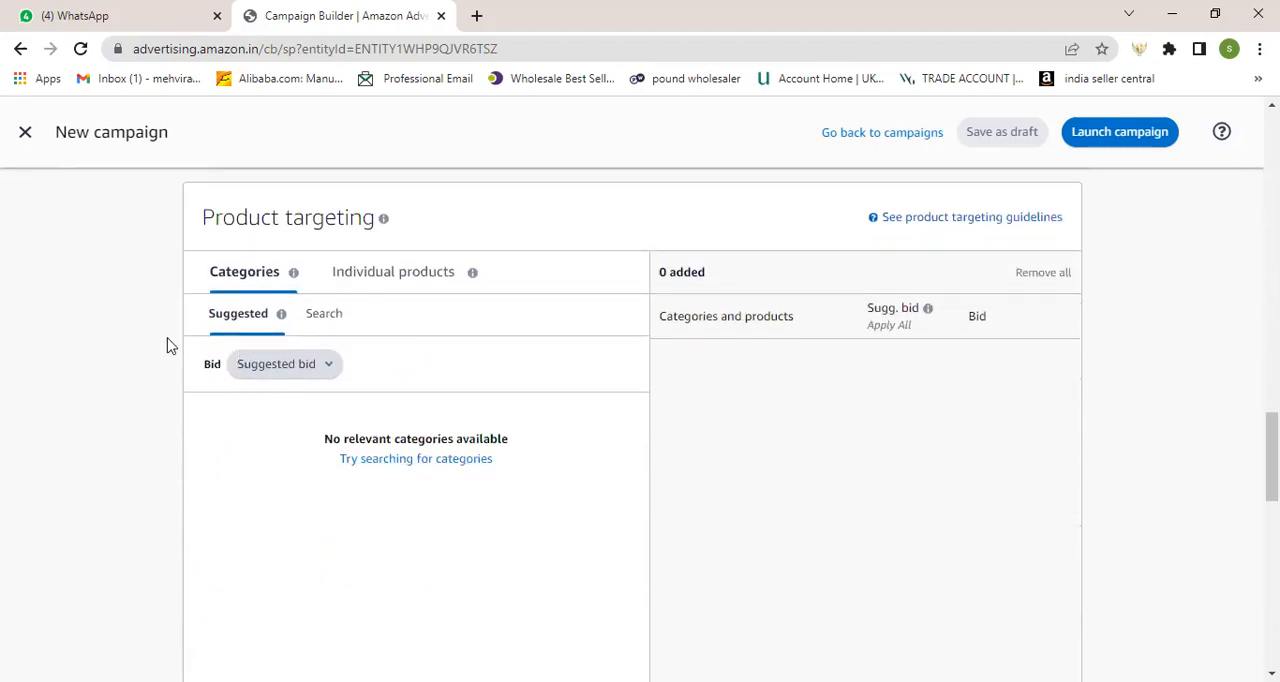
scroll(205, 380, "up", 1)
scroll(255, 320, "up", 2)
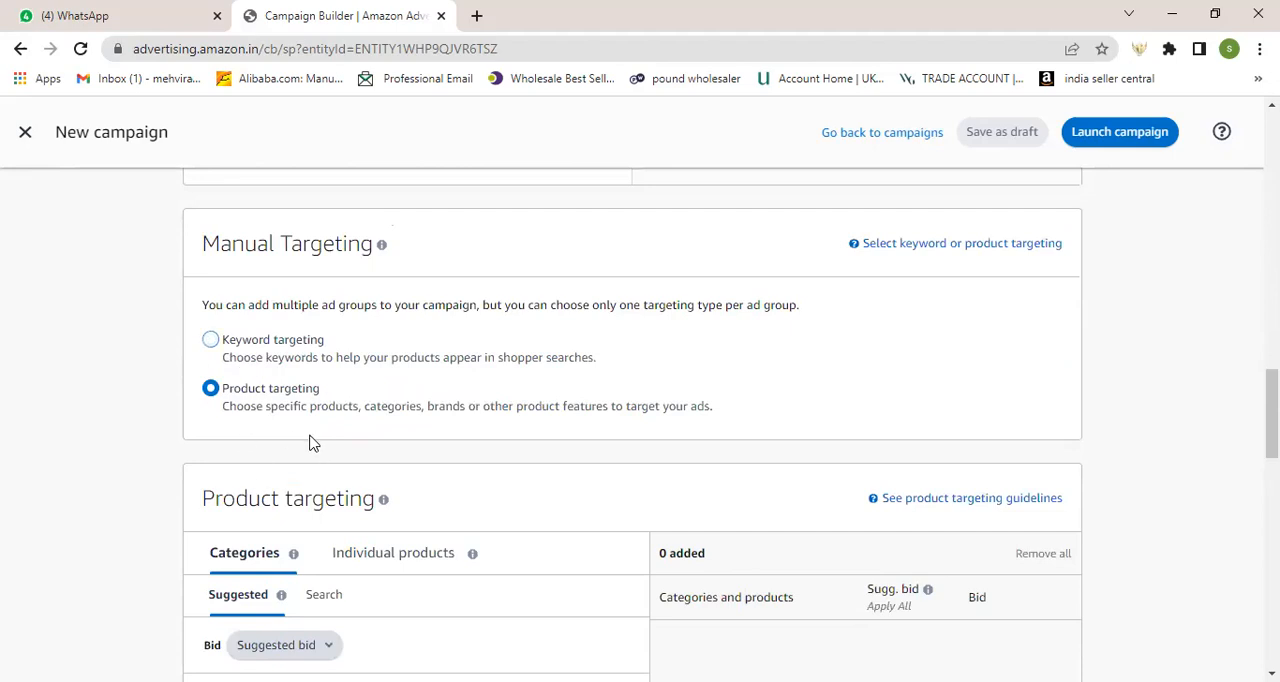
scroll(311, 443, "down", 2)
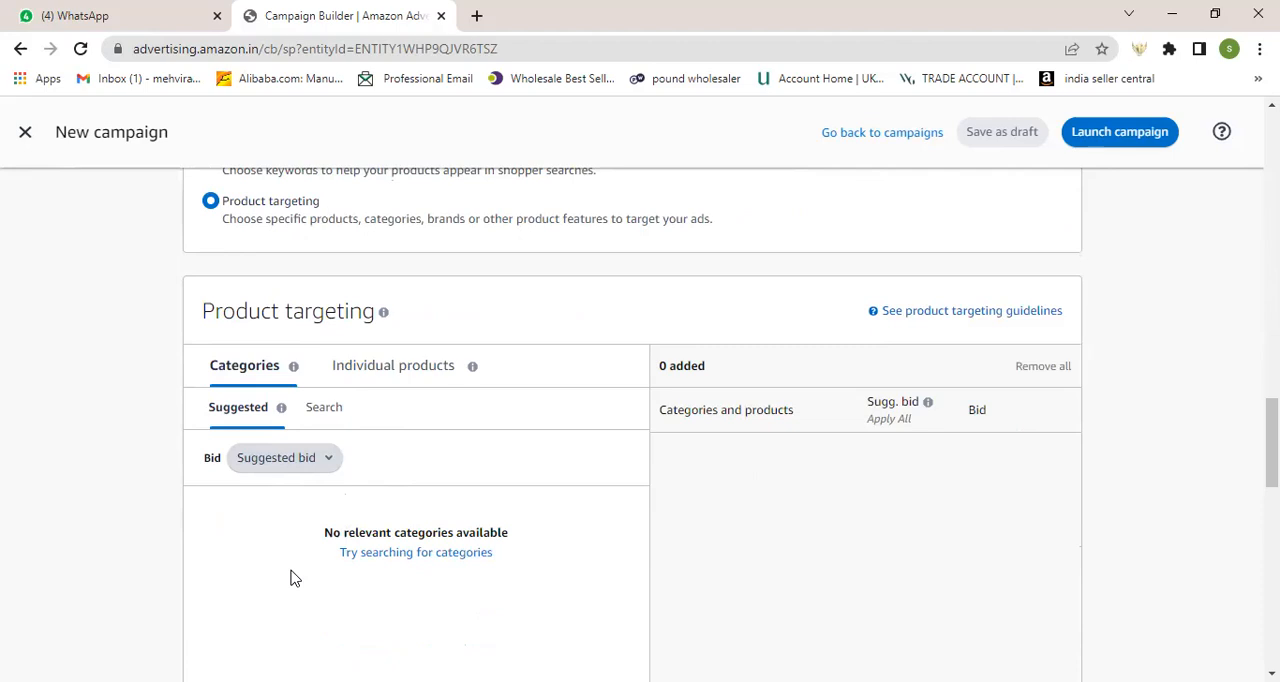
scroll(290, 578, "down", 1)
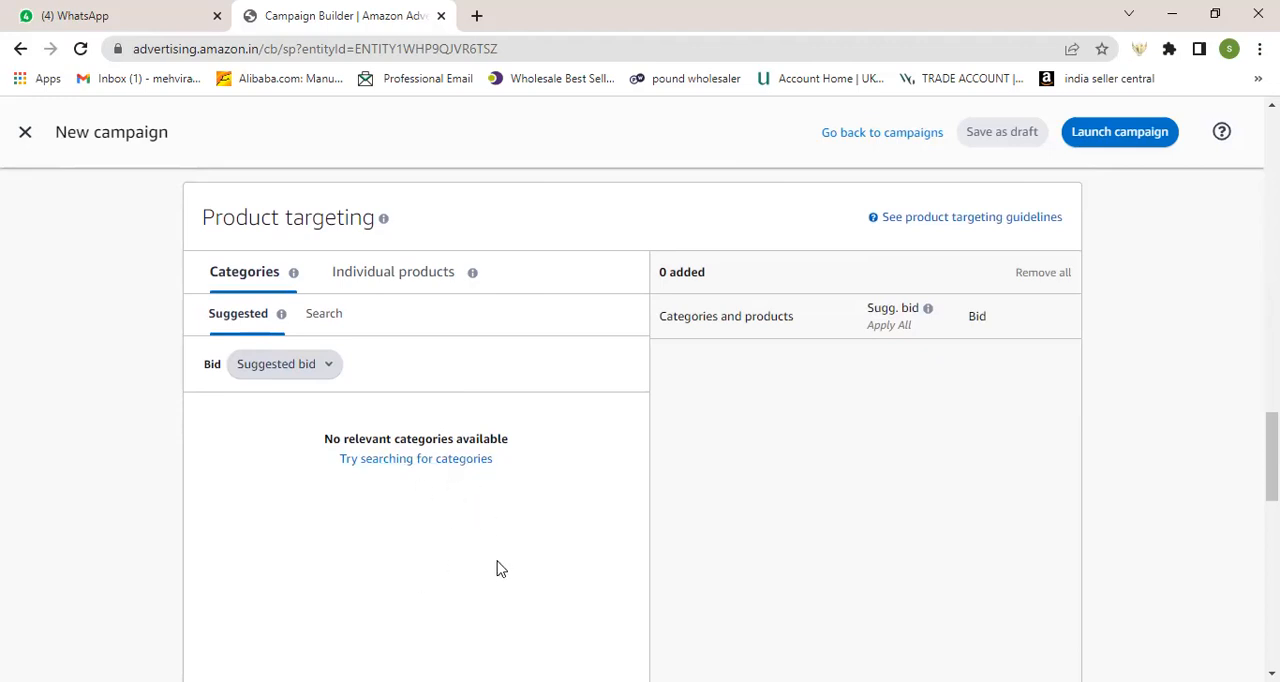
Step: Activate the ASIN list entry for individual products and review the Negative product targeting section
left_click(403, 285)
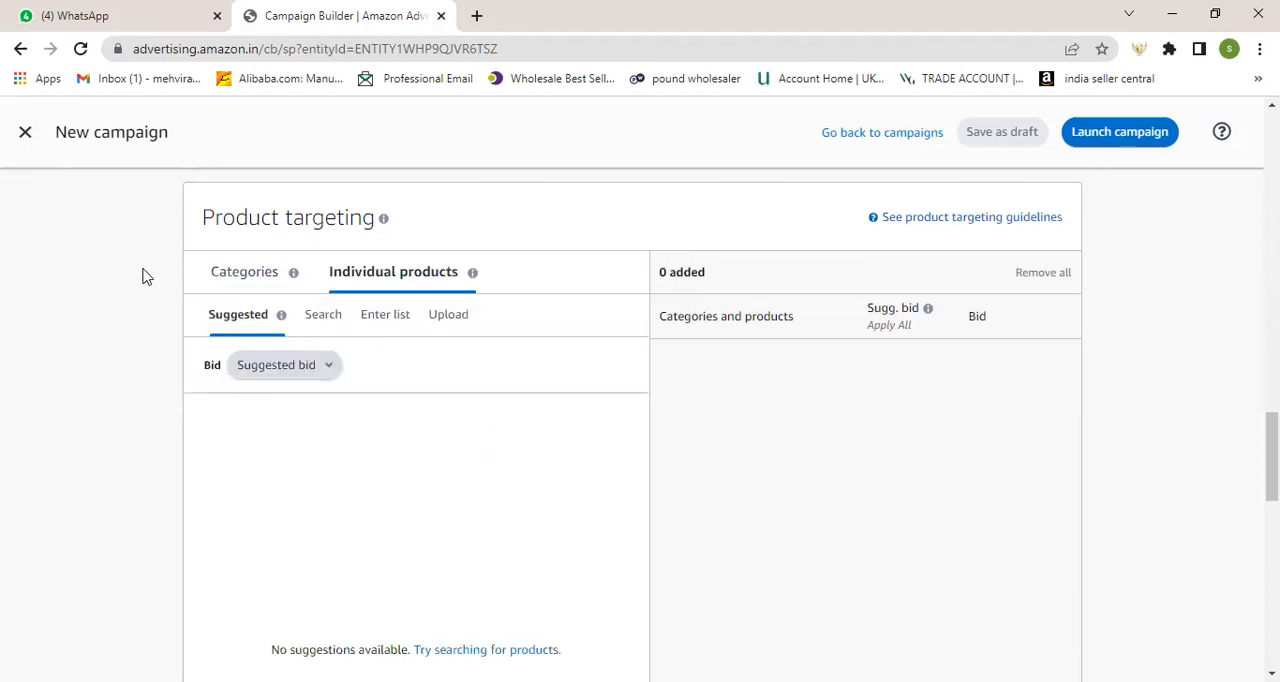
left_click(388, 318)
left_click(363, 444)
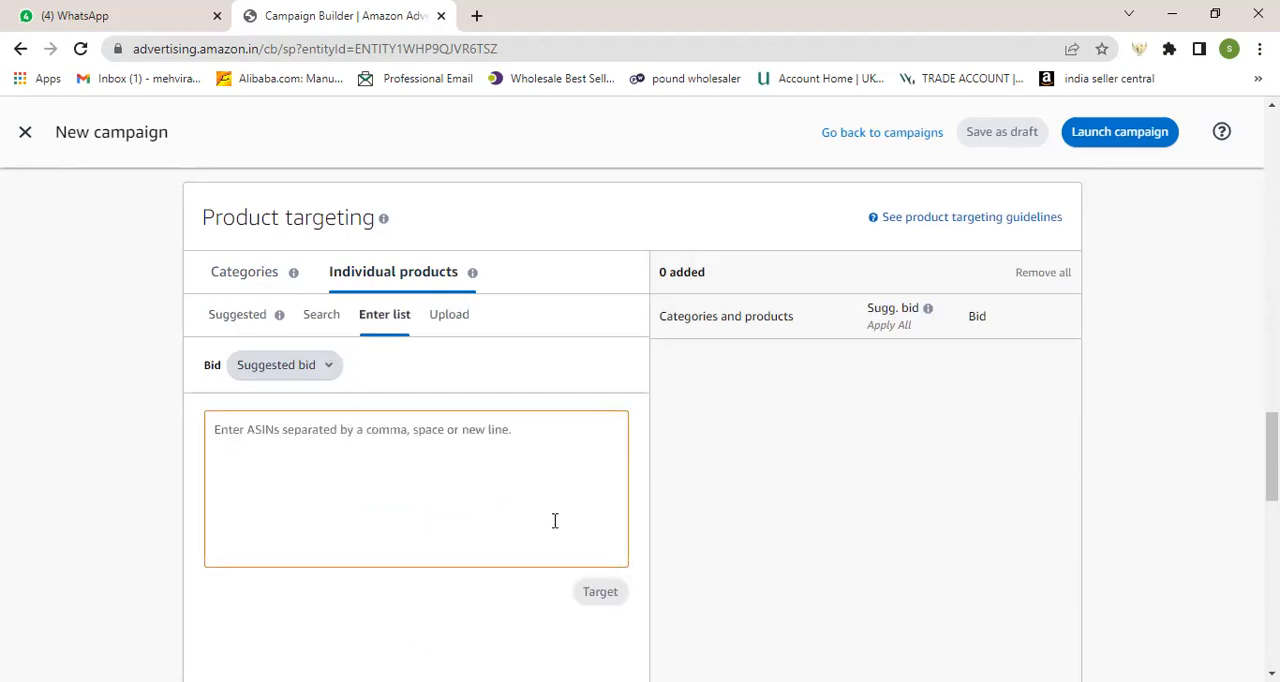
scroll(555, 521, "down", 6)
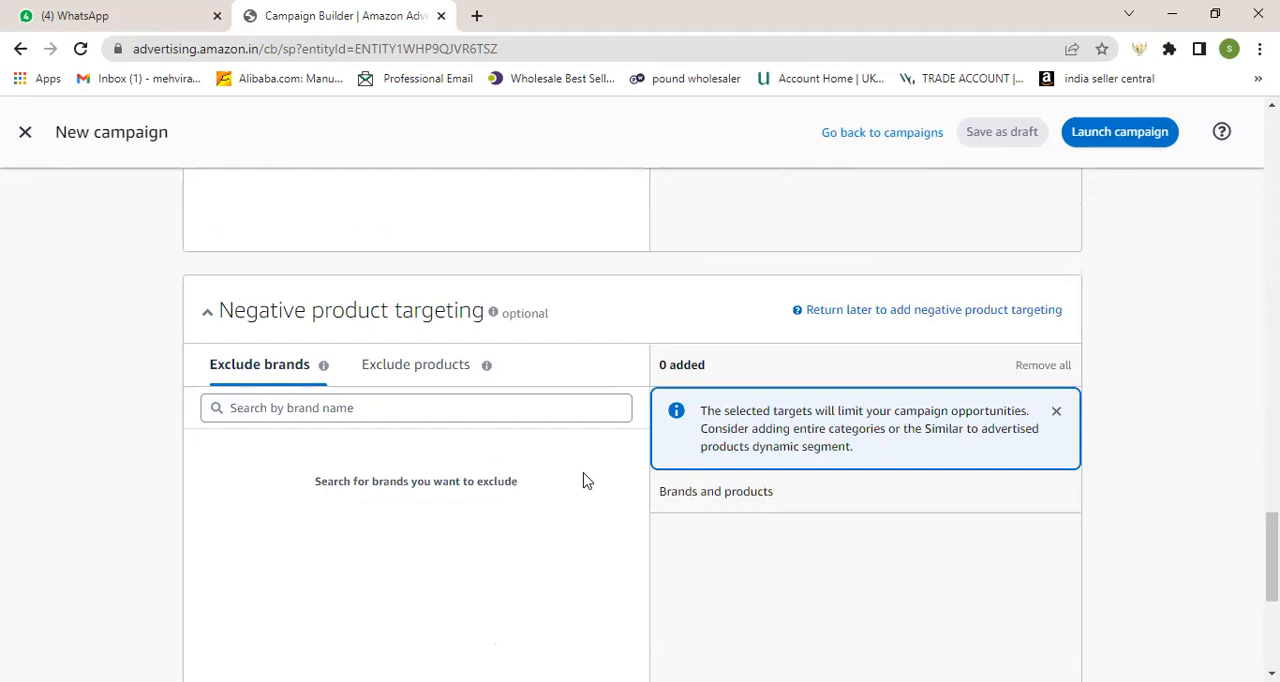
scroll(584, 481, "down", 5)
scroll(409, 346, "up", 7)
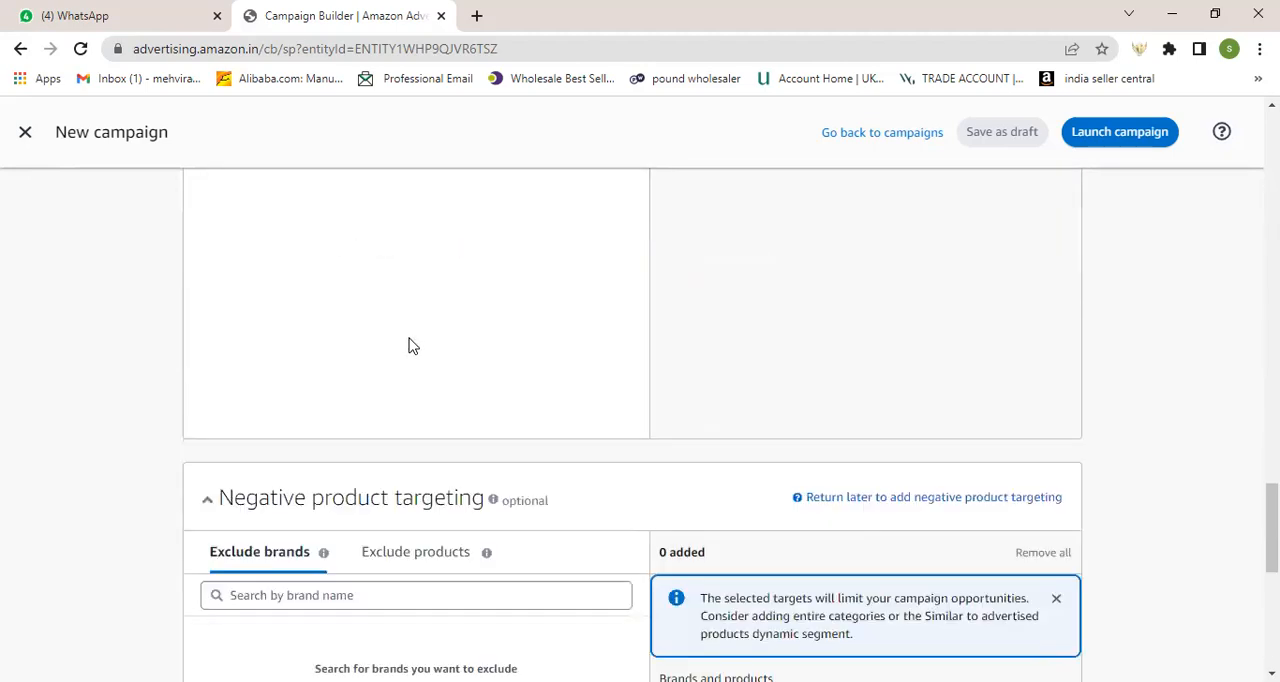
Step: Switch Manual Targeting back to Keyword targeting and activate the manual keyword list entry
scroll(409, 346, "up", 8)
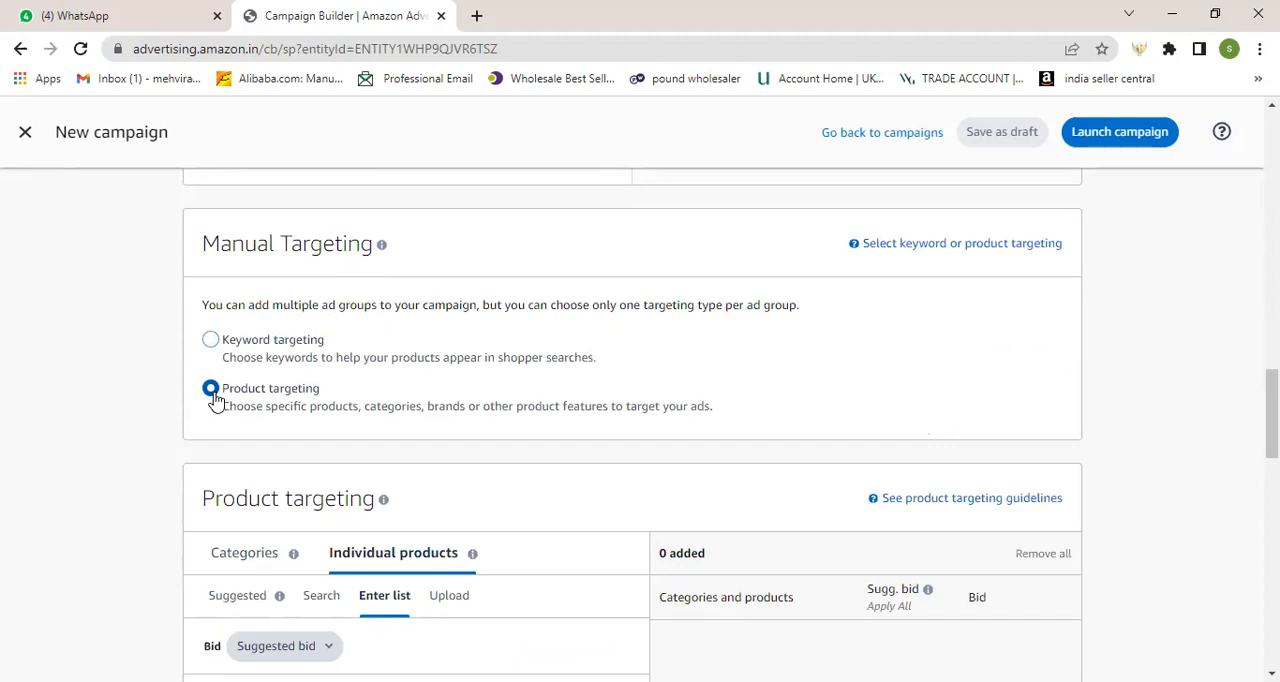
scroll(215, 398, "down", 2)
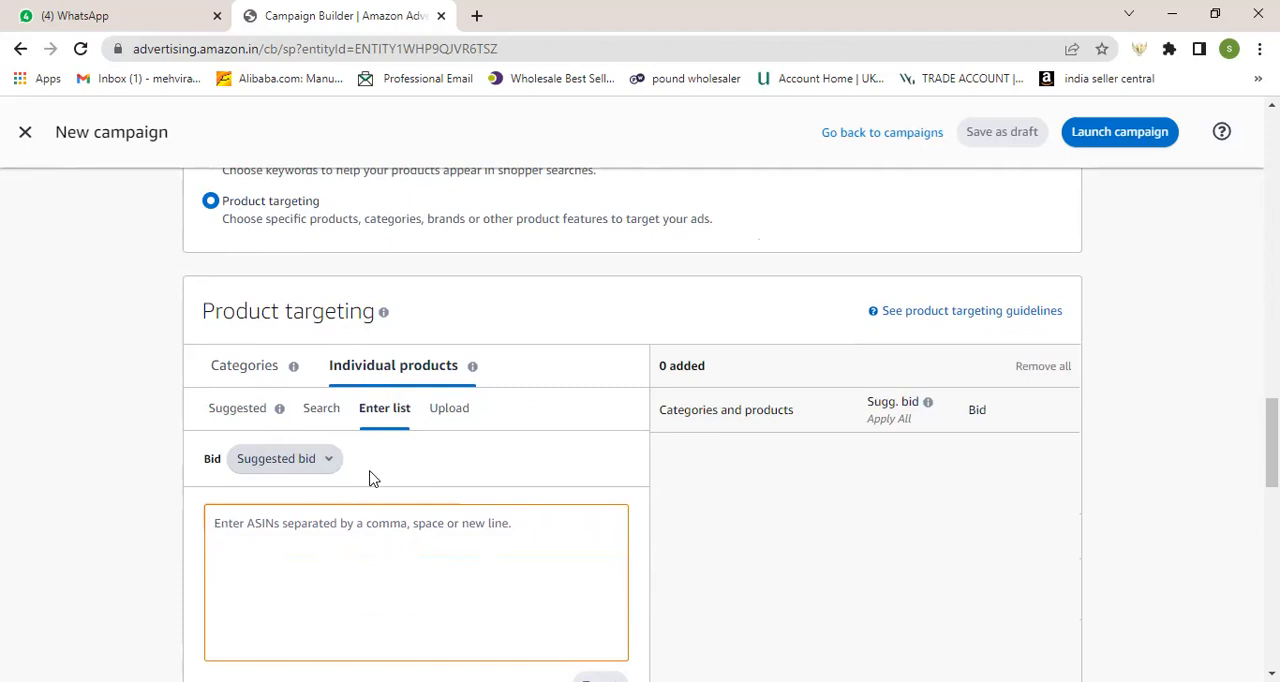
scroll(371, 478, "up", 1)
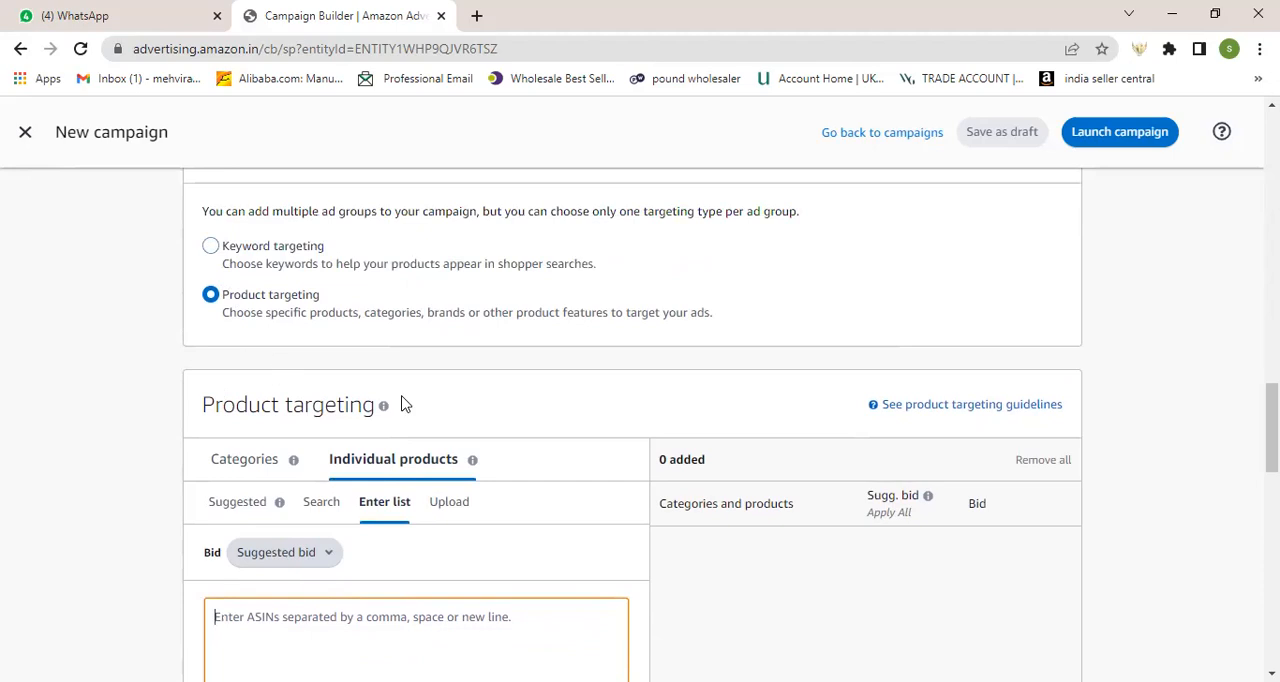
left_click(211, 247)
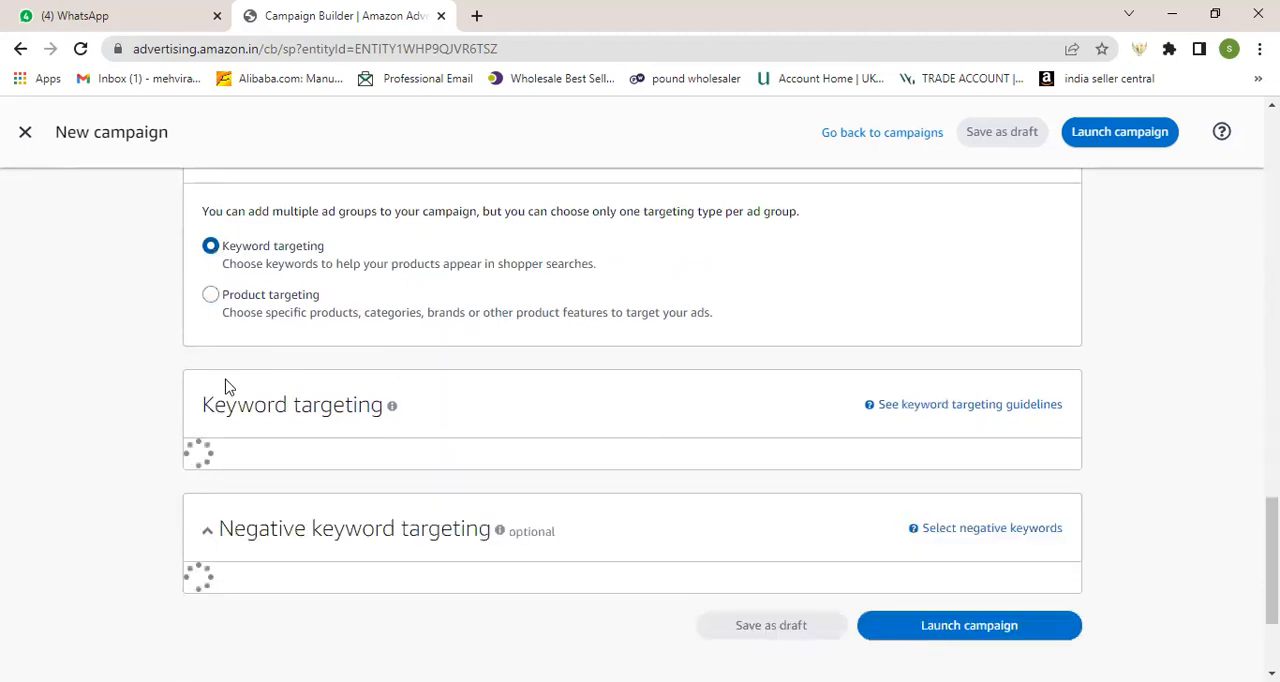
left_click(318, 460)
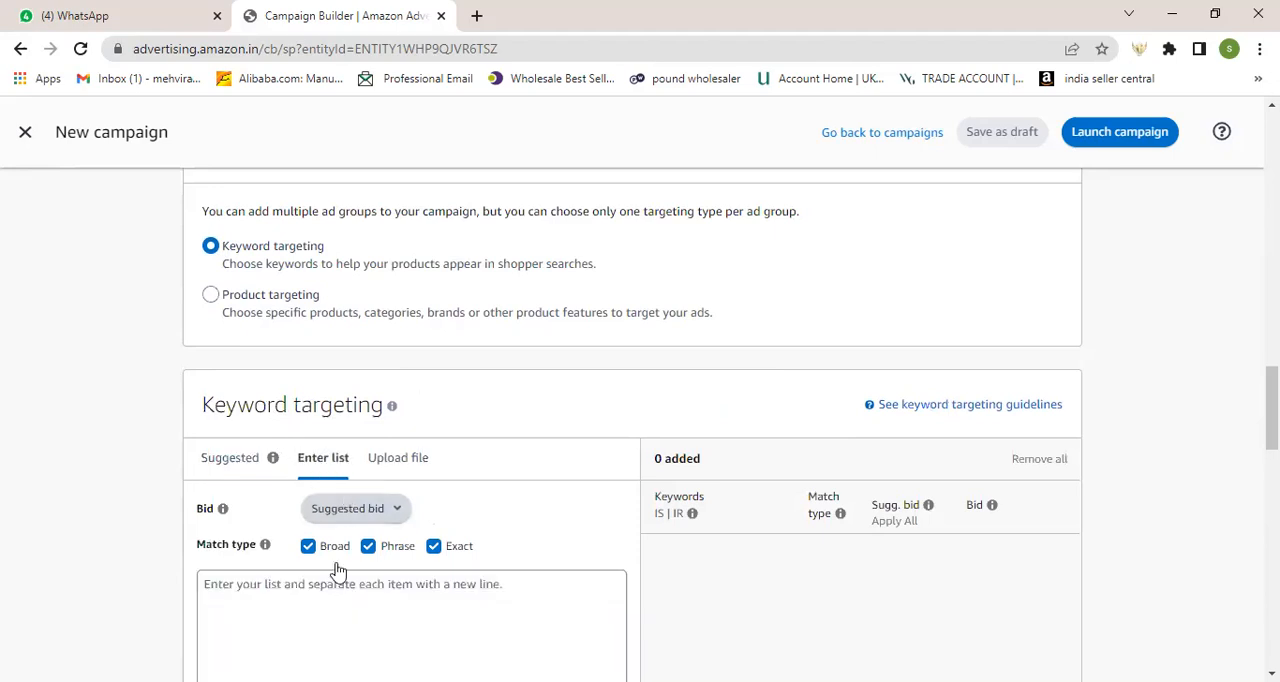
scroll(285, 595, "down", 1)
scroll(285, 595, "down", 1)
left_click(298, 519)
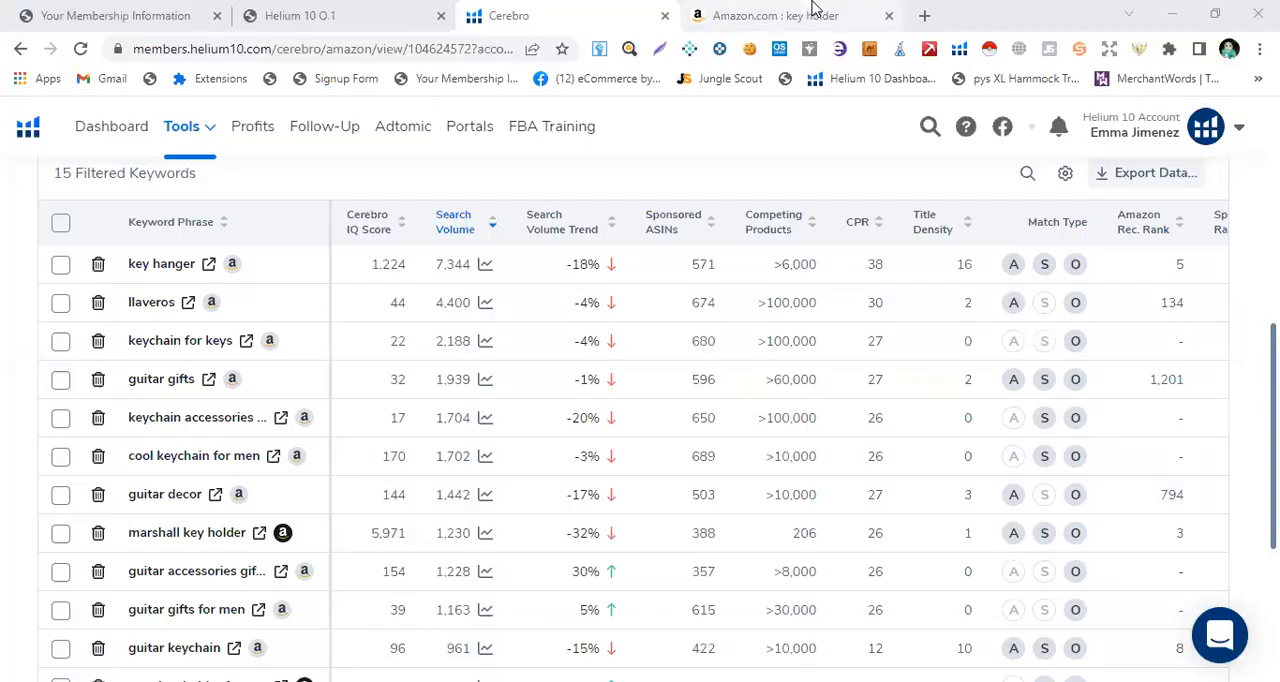
Step: Switch to the browser window with Helium 10 and Amazon, search Google for amazon.com in a new tab and open the Amazon homepage
left_click(815, 12)
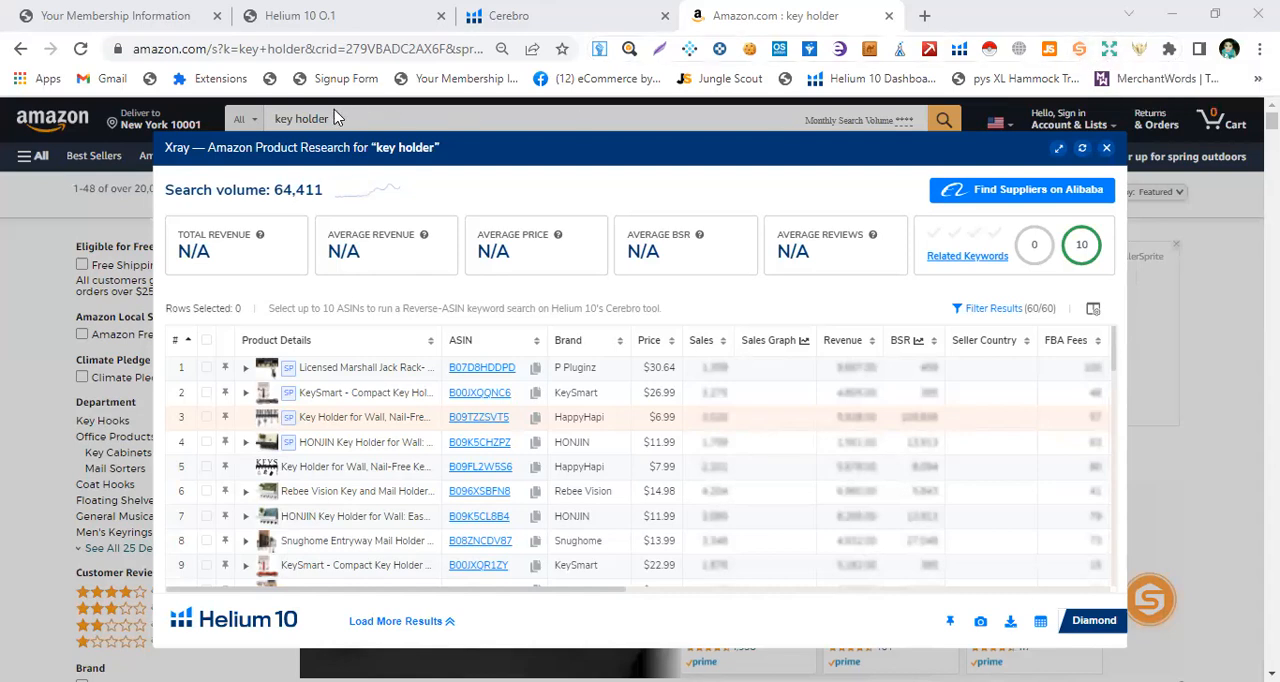
left_click(923, 15)
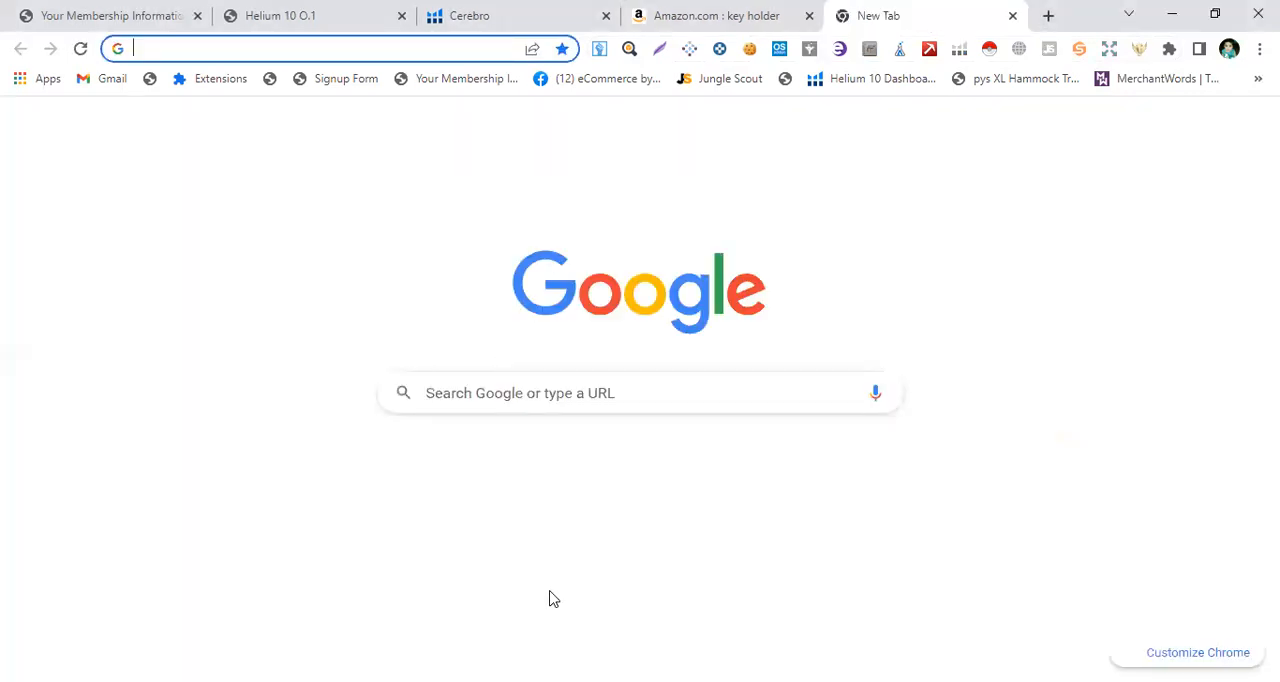
left_click(490, 383)
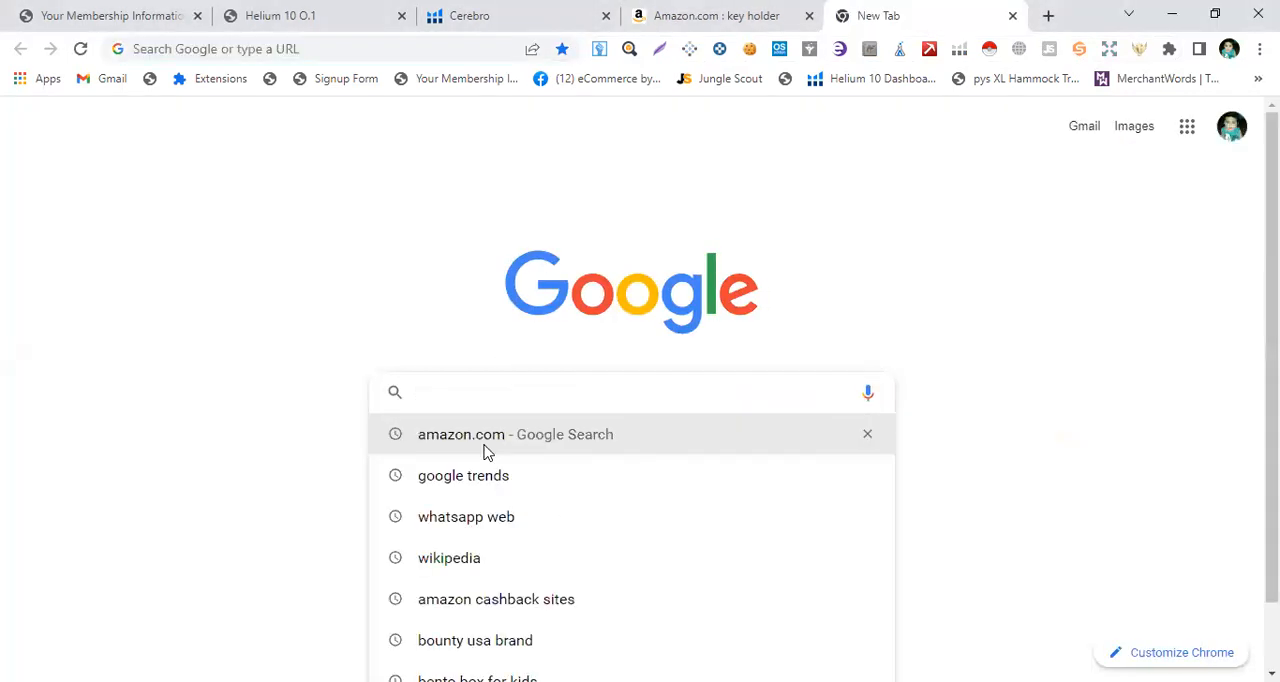
left_click(486, 437)
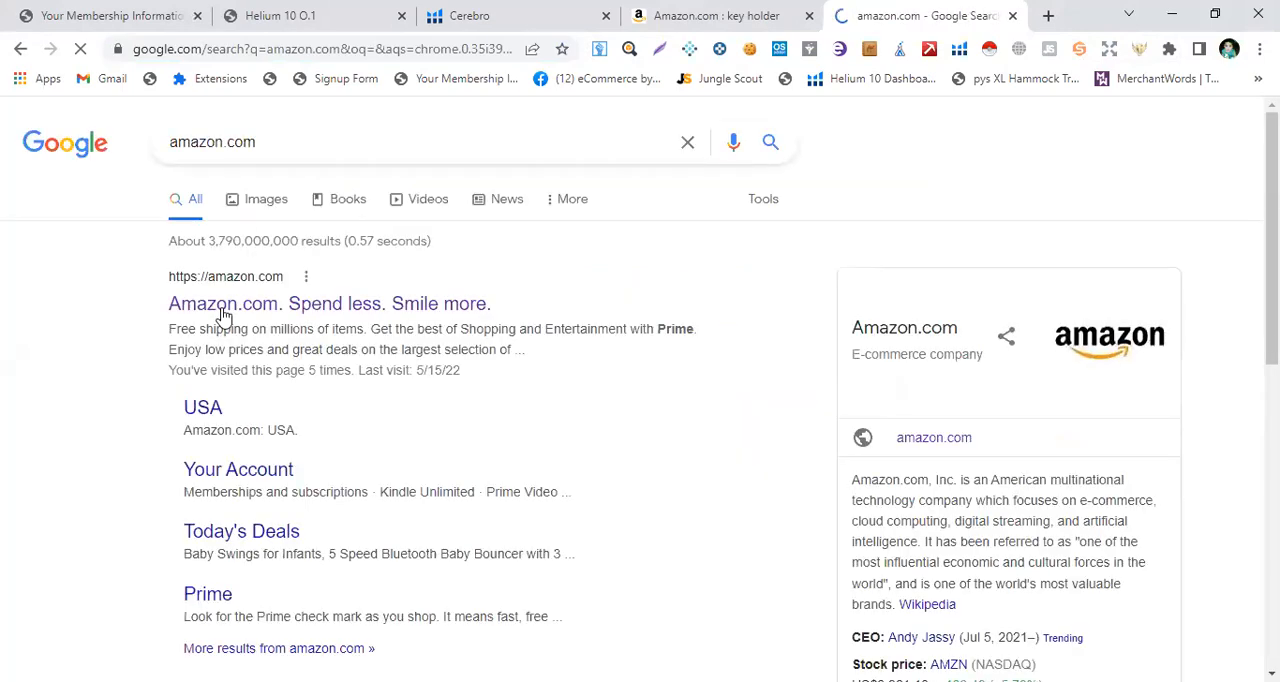
left_click(413, 304)
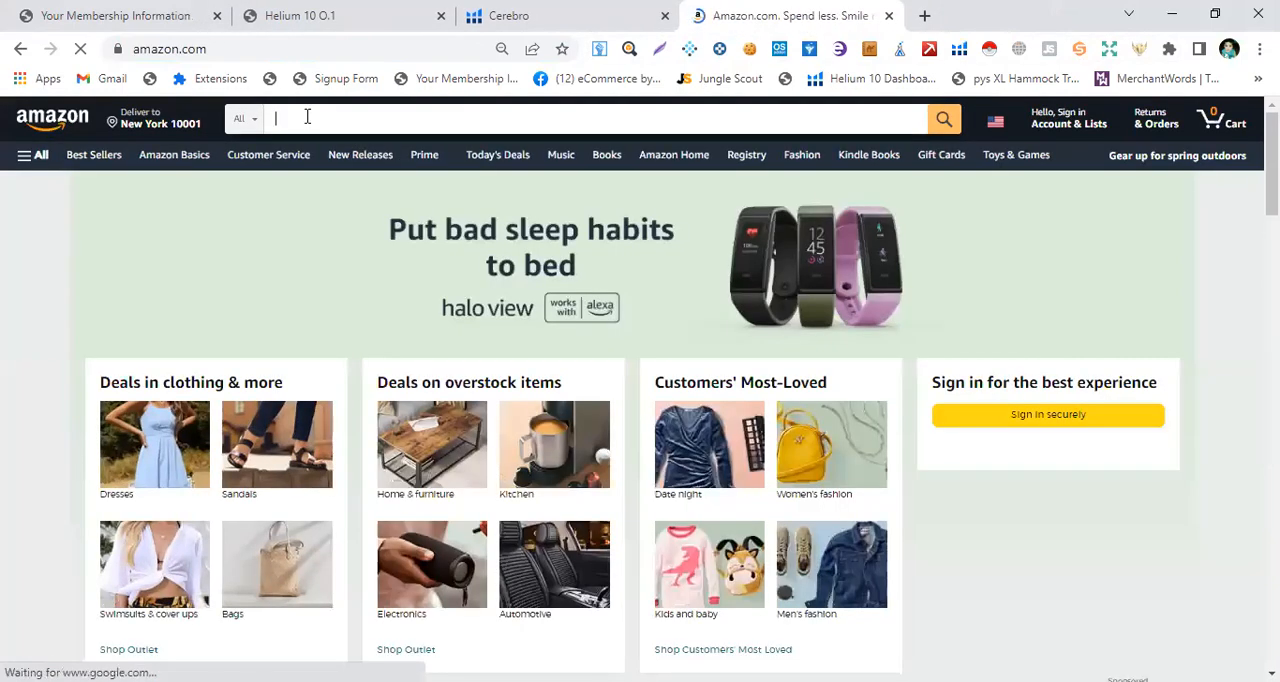
Step: Enter "key holder" in Amazon's product search to bring up its keyword suggestions
type("k")
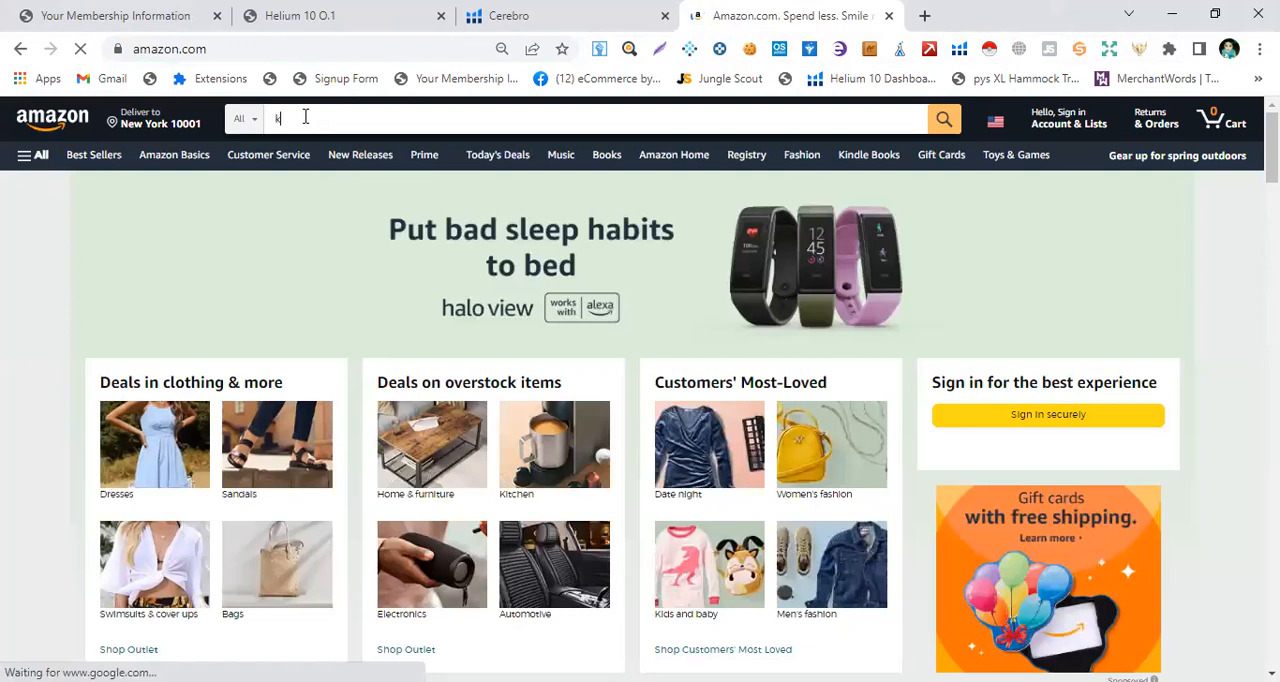
type("ey")
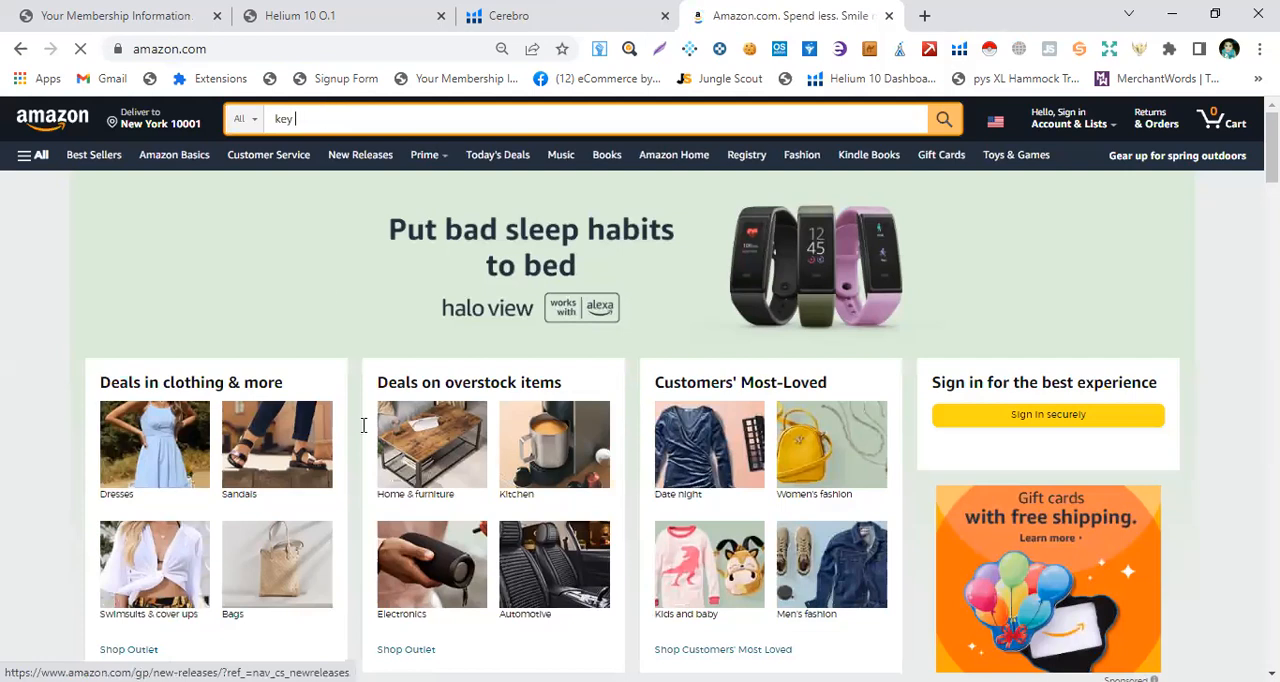
left_click(308, 124)
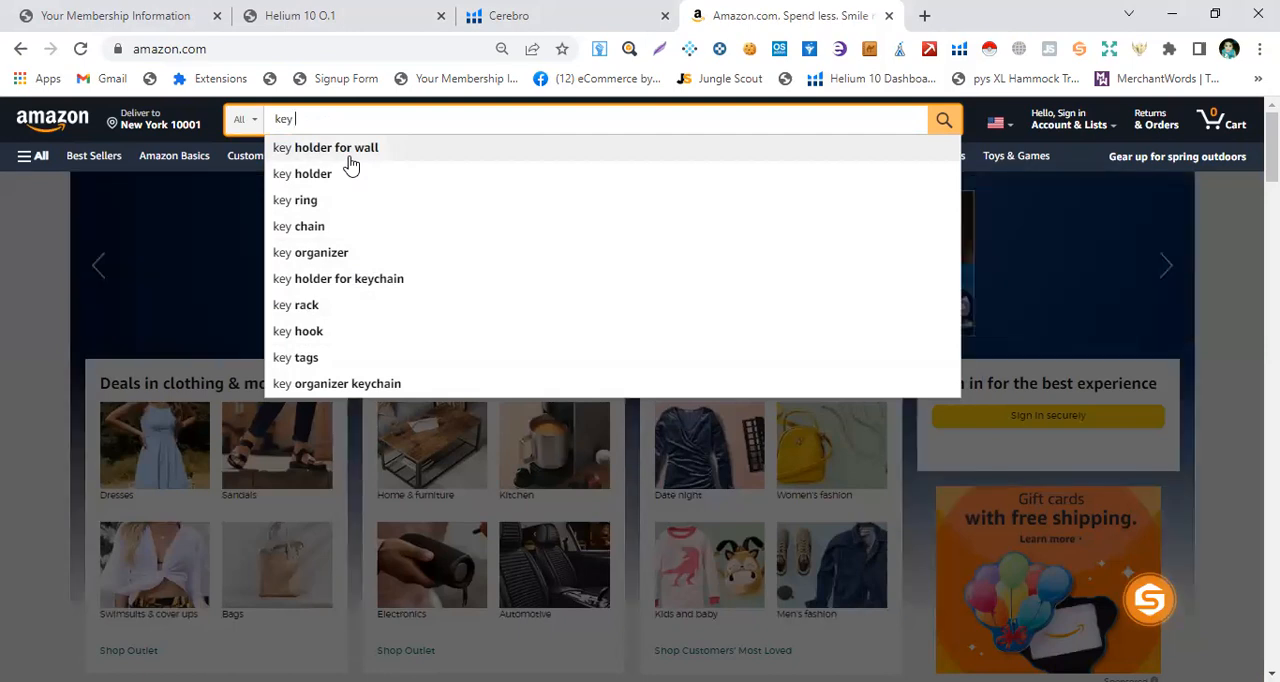
type("ol")
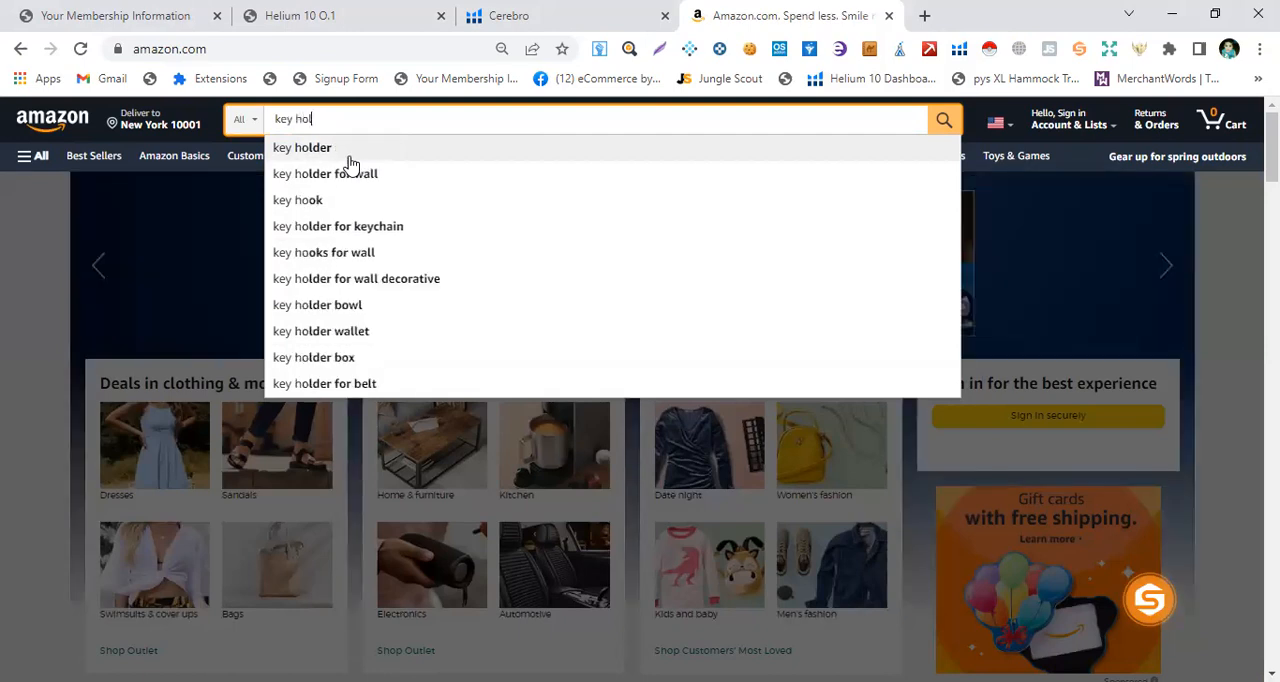
type("der")
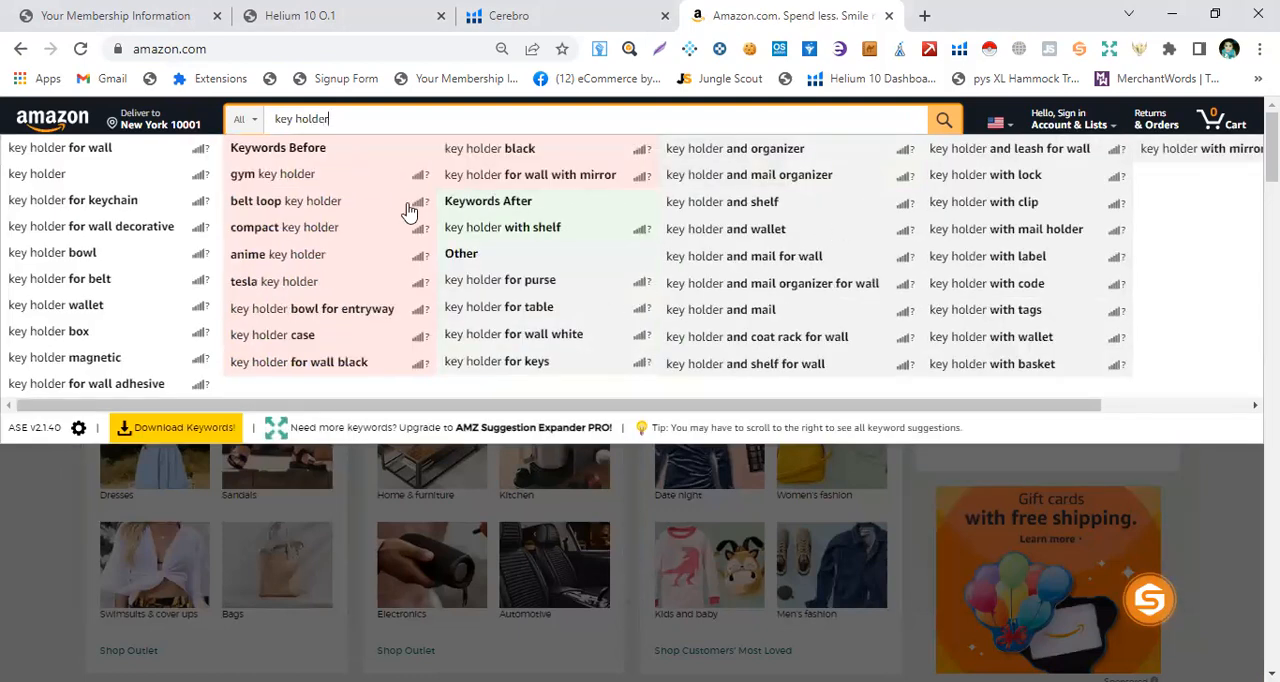
Step: Look through the expanded "key holder" keyword suggestions on Amazon down to the end of the list
scroll(528, 430, "down", 5)
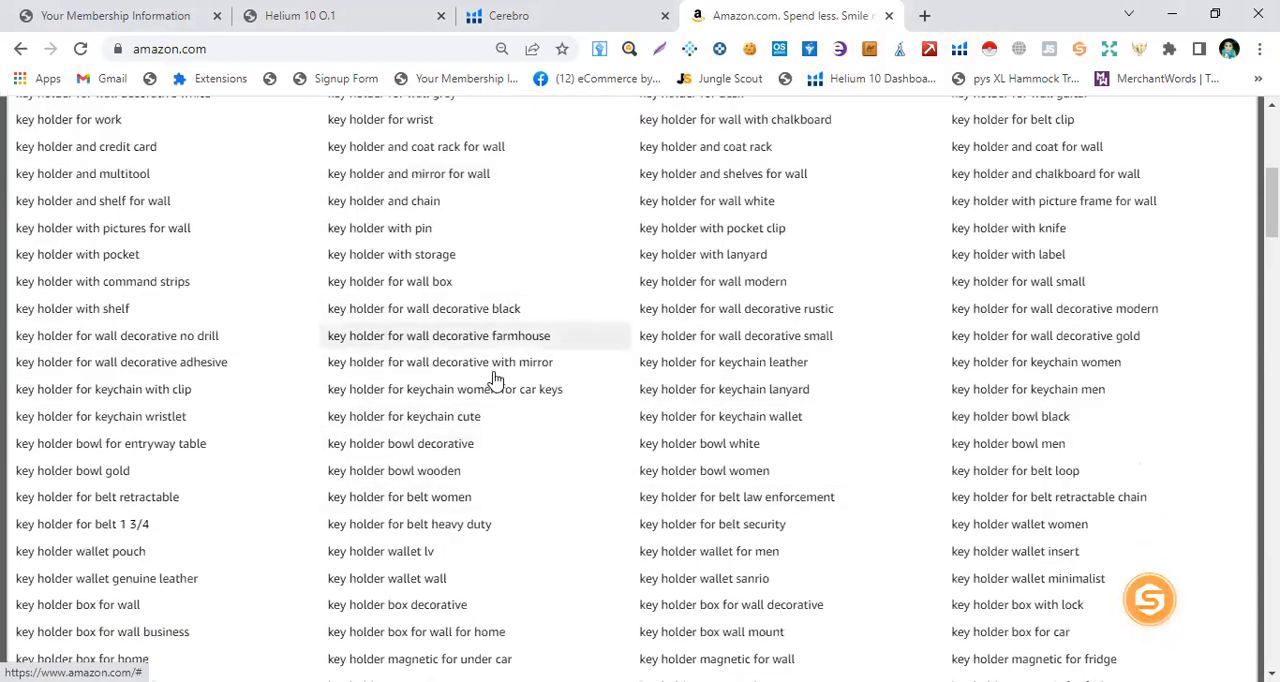
scroll(509, 449, "down", 2)
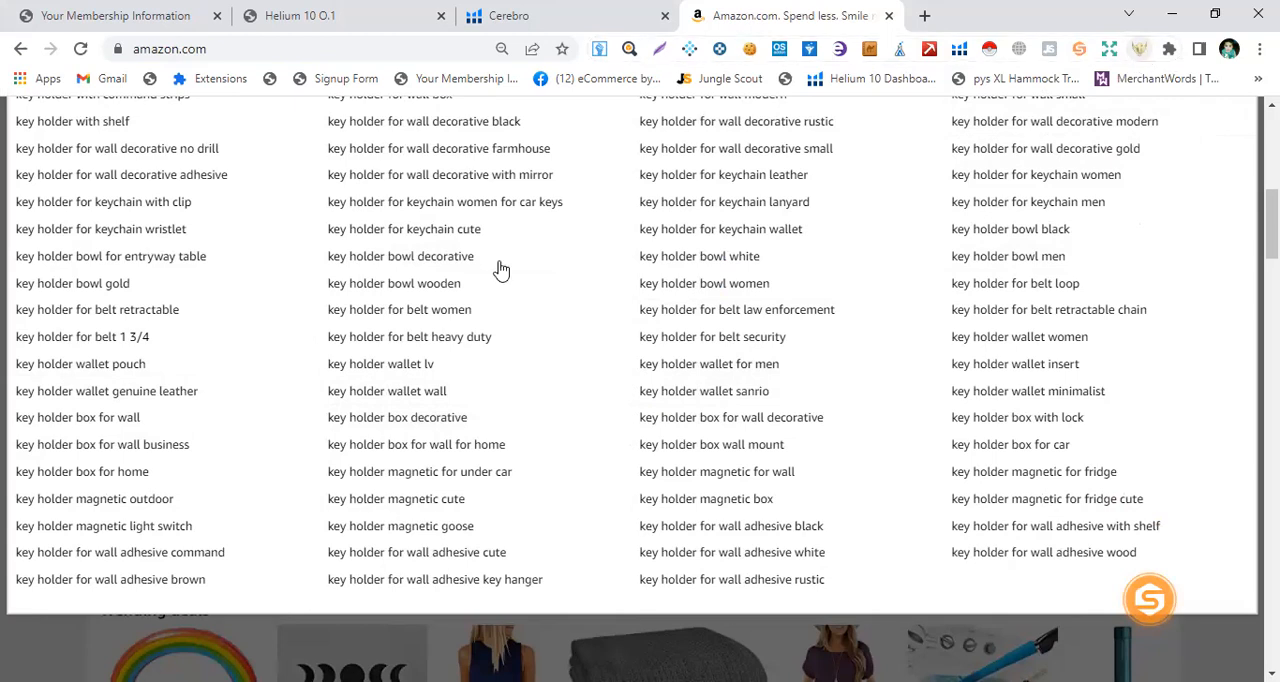
scroll(494, 446, "down", 3)
scroll(434, 343, "up", 3)
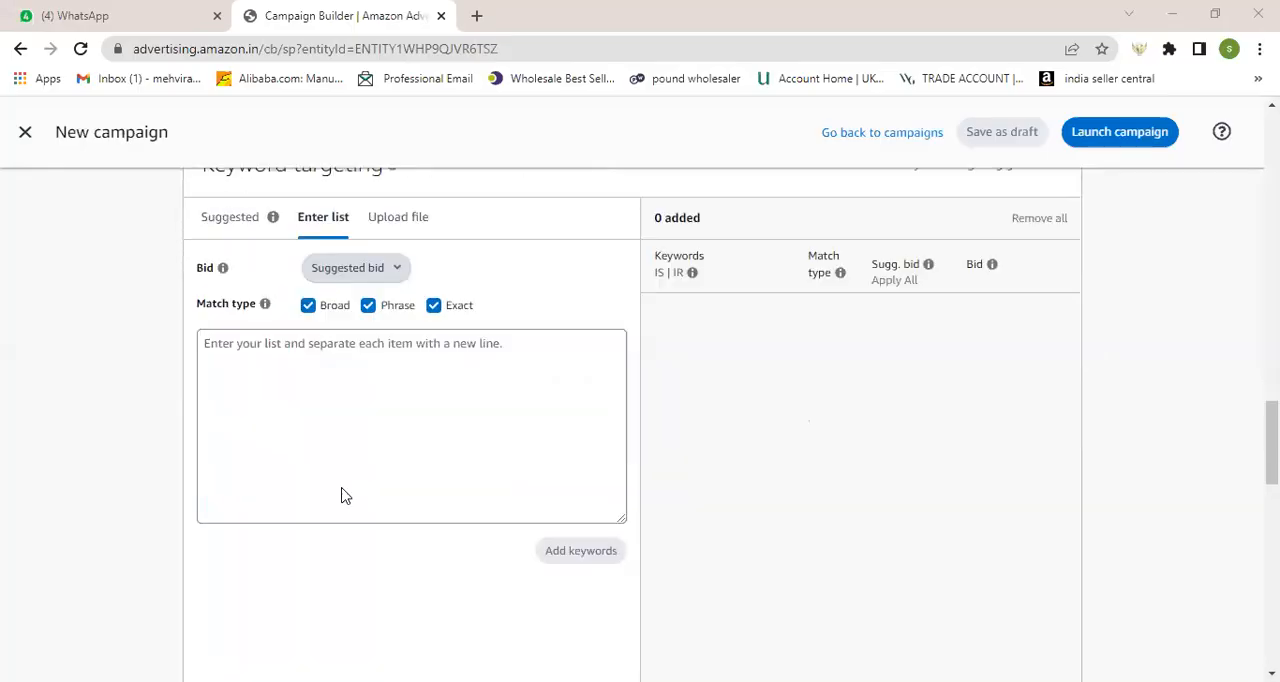
Step: Return to the campaign builder and review the manual campaign's settings, targeting type and keyword list entry
scroll(340, 494, "down", 1)
left_click(523, 478)
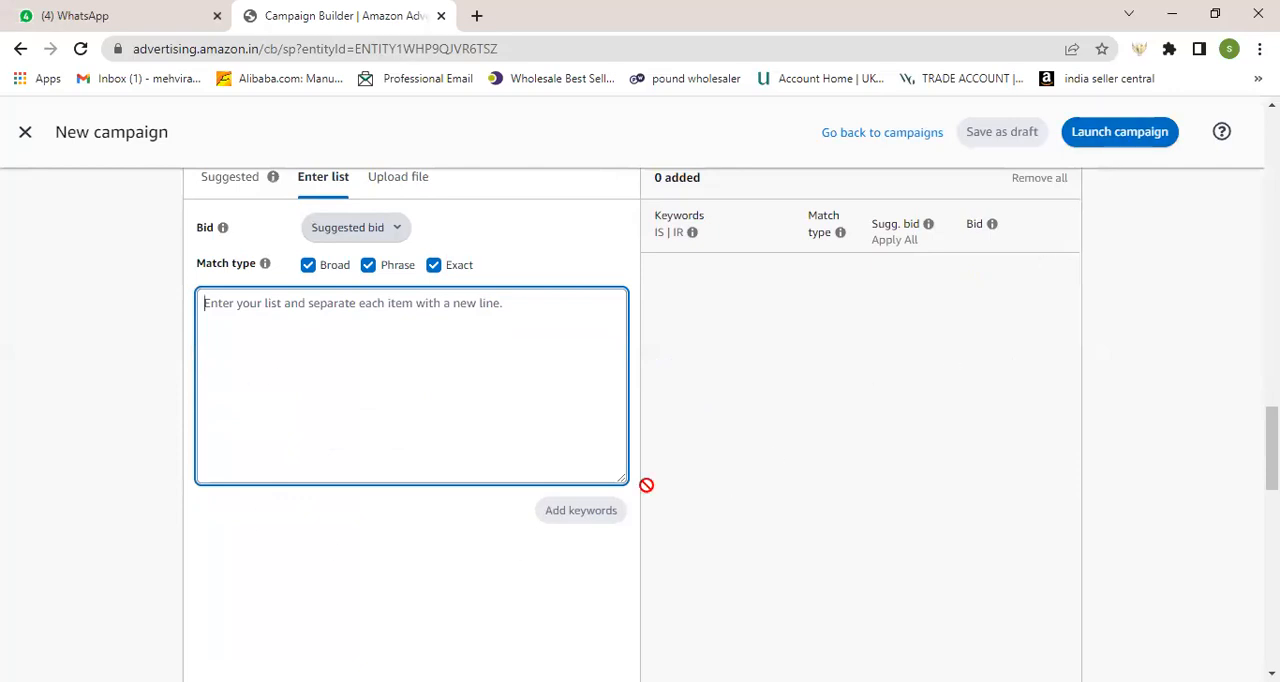
scroll(766, 491, "up", 10)
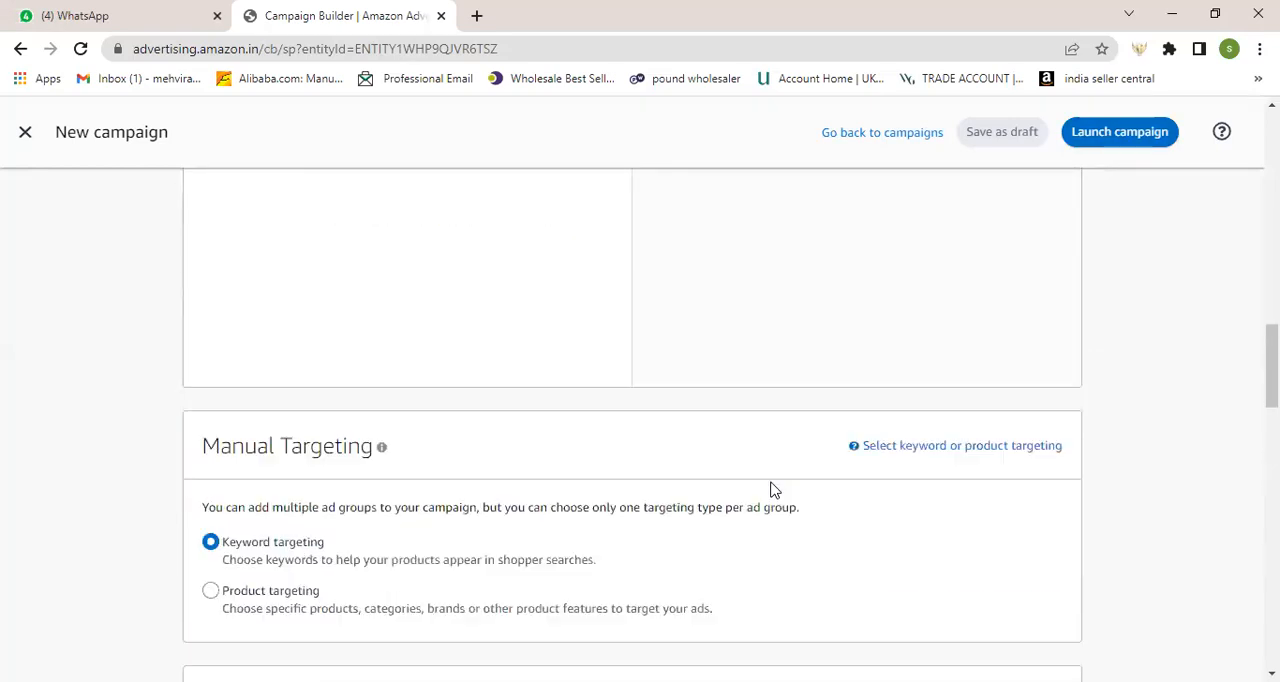
scroll(770, 490, "up", 5)
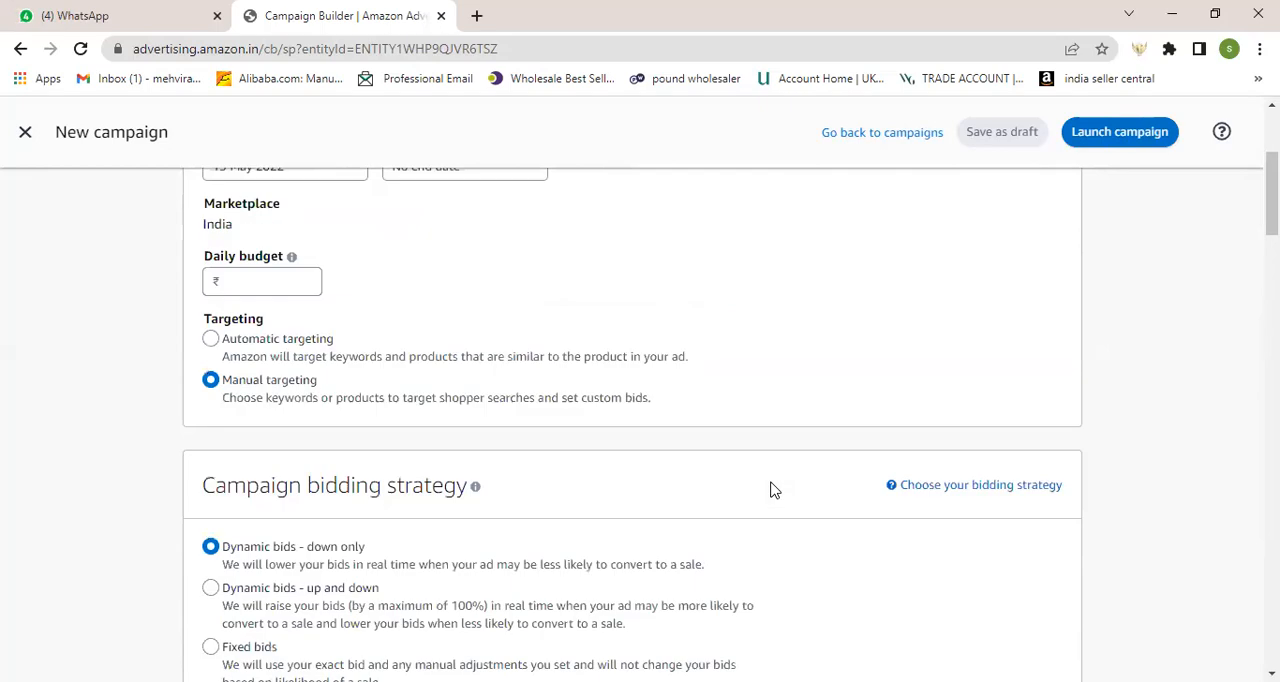
scroll(770, 490, "up", 3)
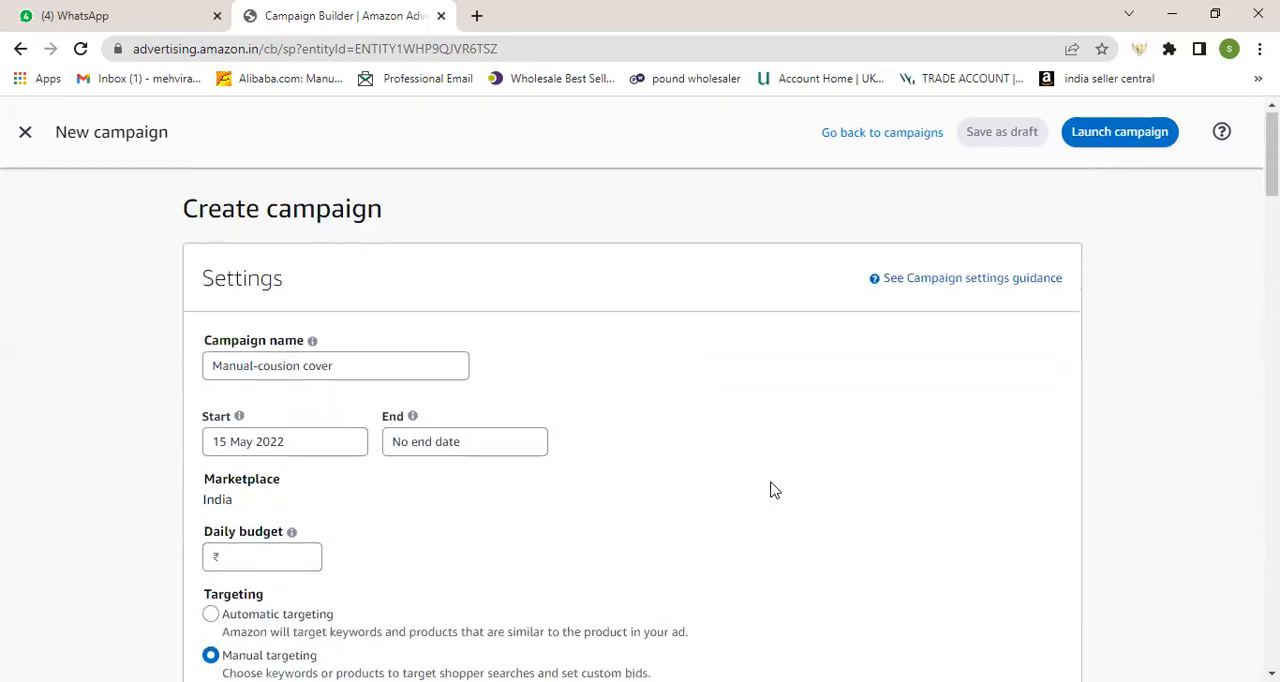
scroll(600, 465, "down", 3)
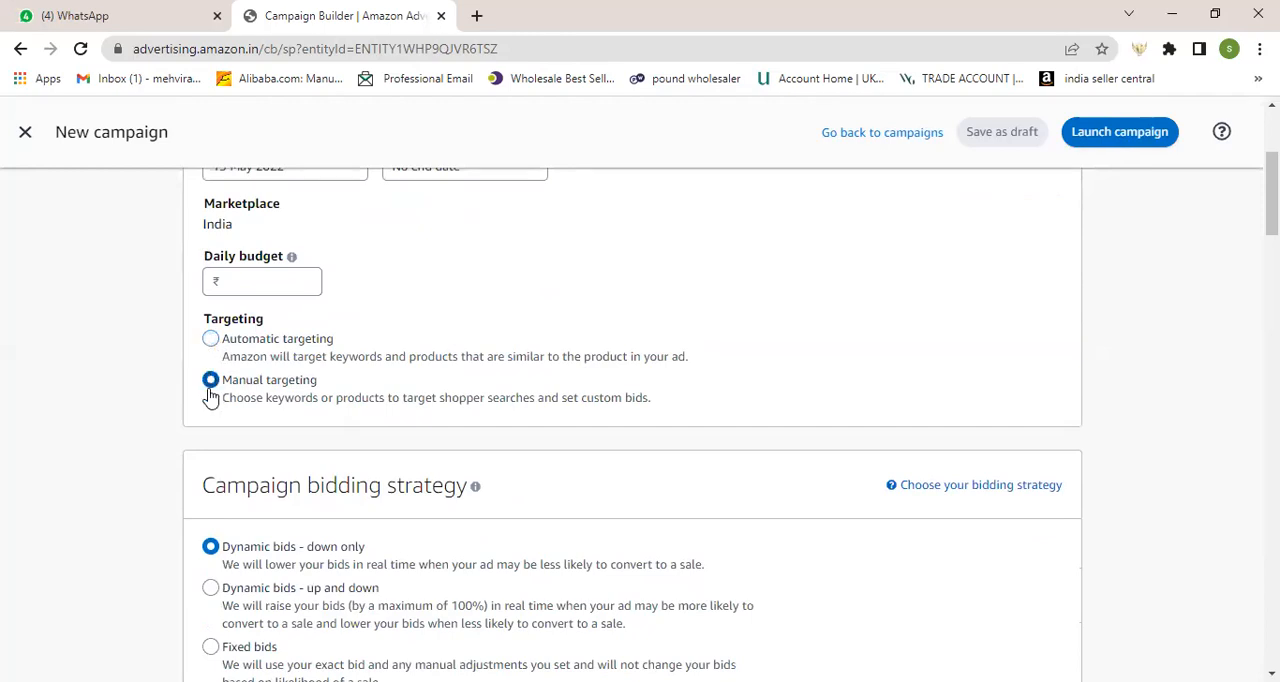
scroll(246, 443, "down", 7)
scroll(246, 443, "down", 9)
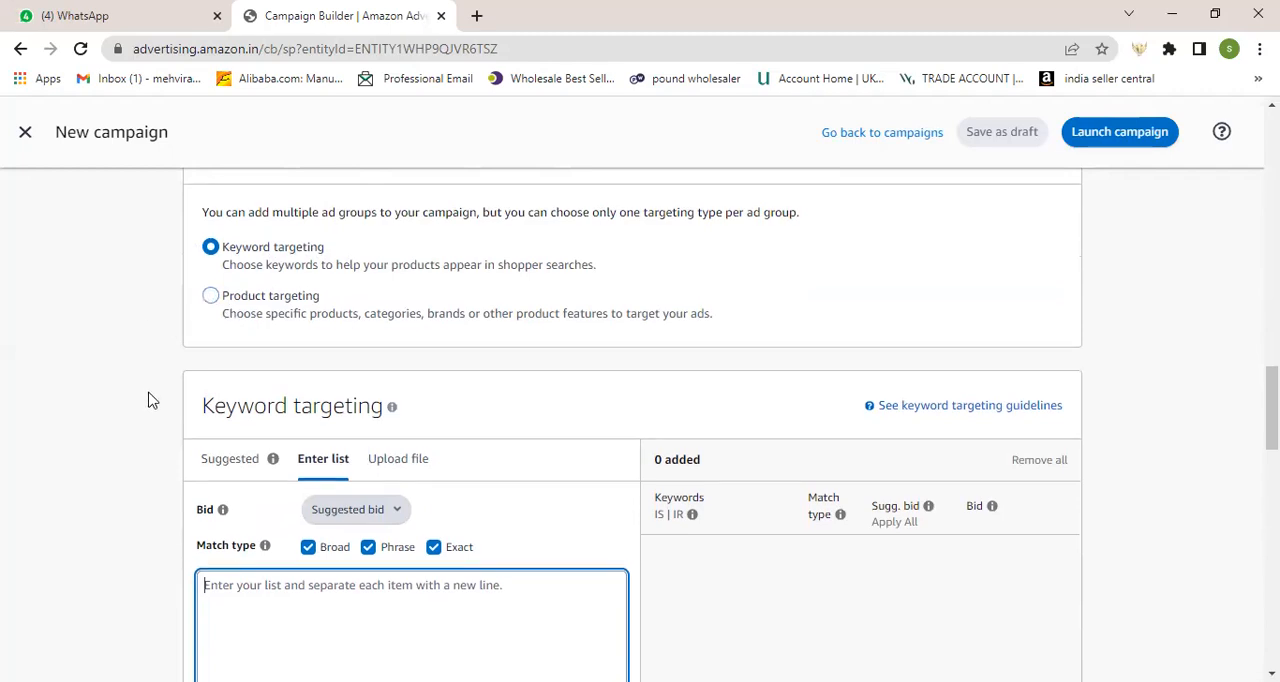
scroll(148, 398, "up", 15)
scroll(148, 398, "up", 3)
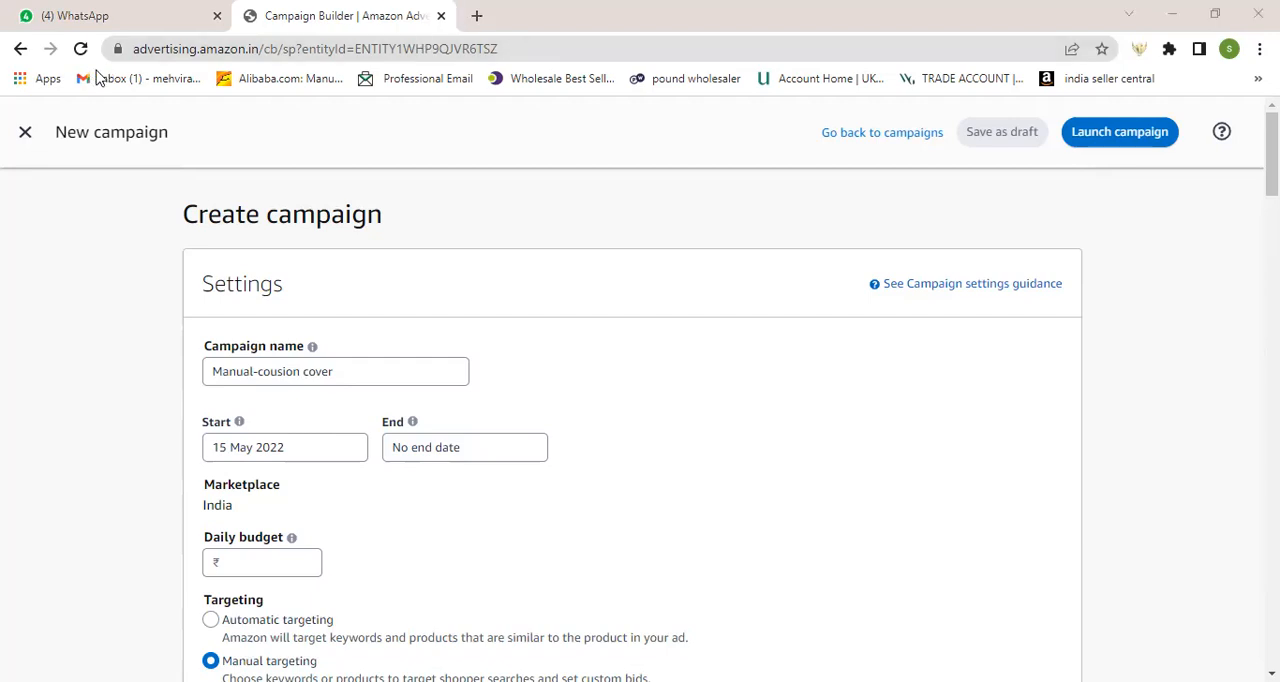
Step: Open India Seller Central in a new tab, close the campaign builder and go to the advertising reports page
left_click(477, 16)
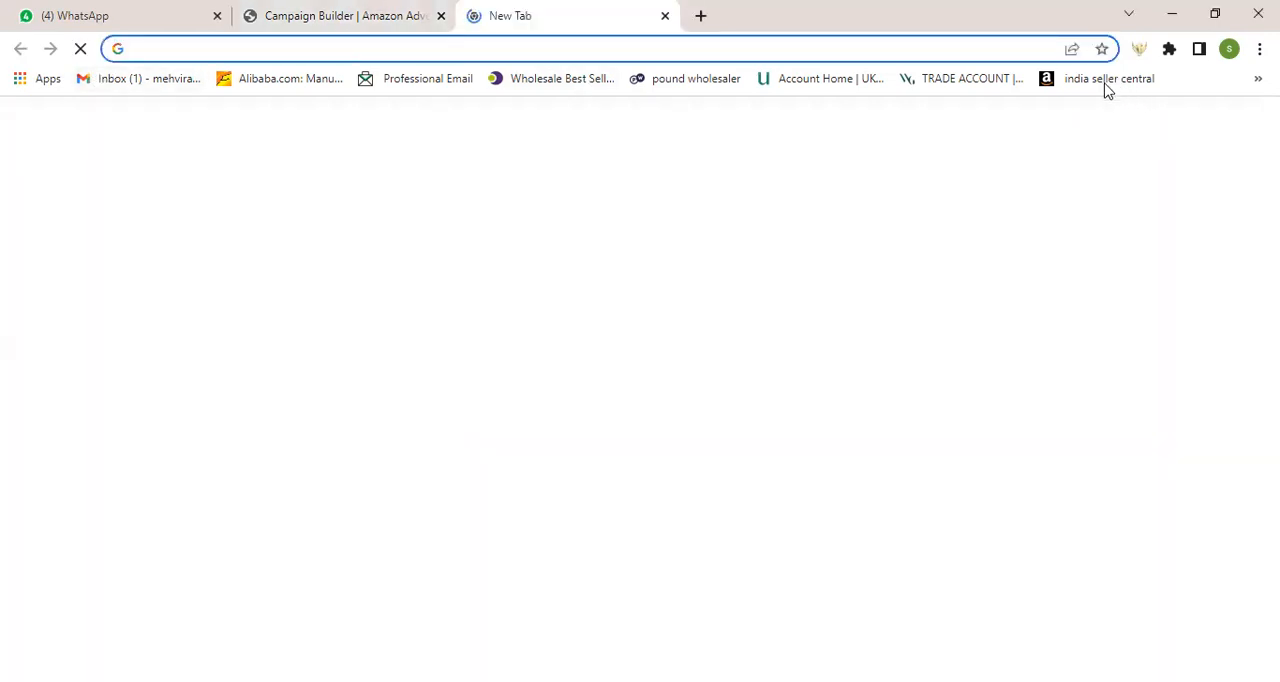
left_click(1105, 79)
left_click(441, 16)
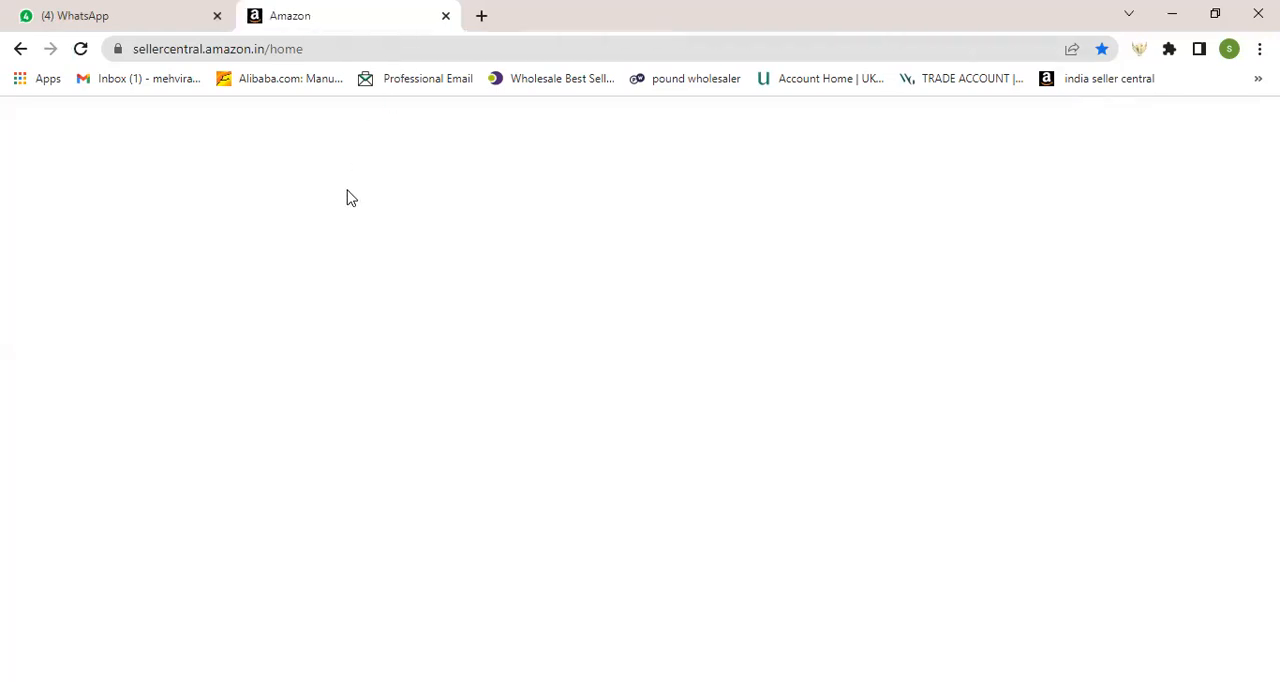
mouse_move(468, 162)
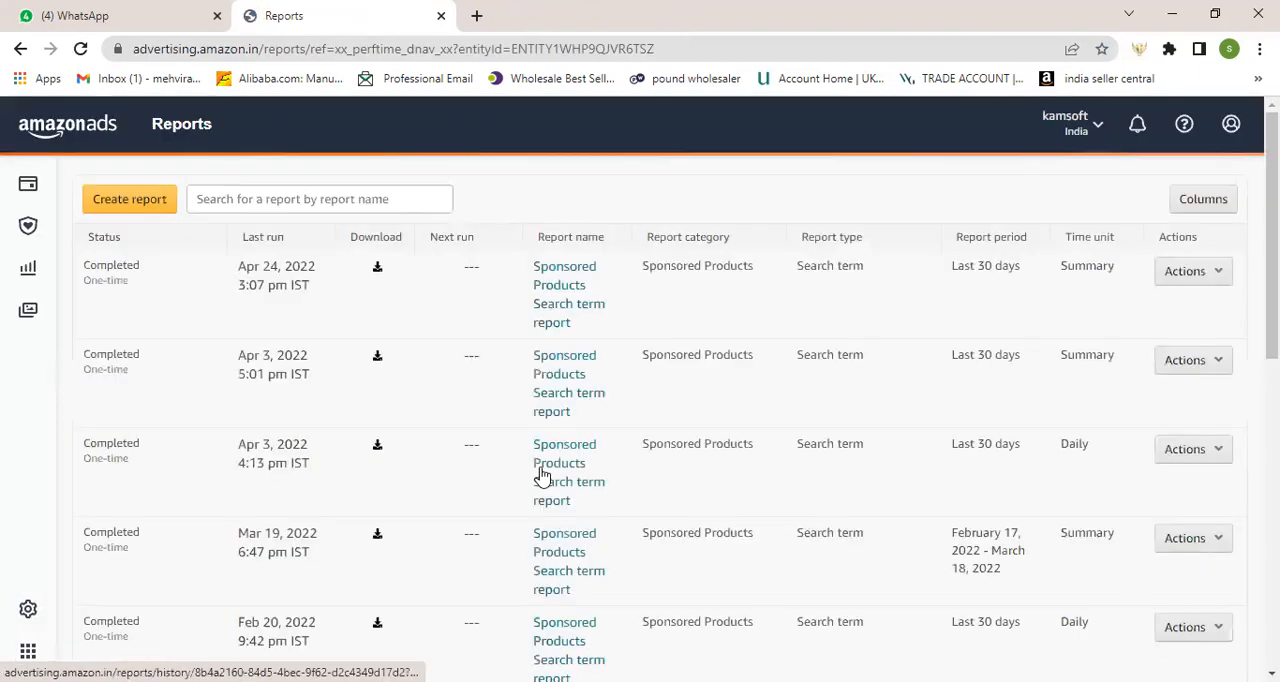
Step: Start a new report with the Sponsored Products category and review the available report periods
left_click(143, 207)
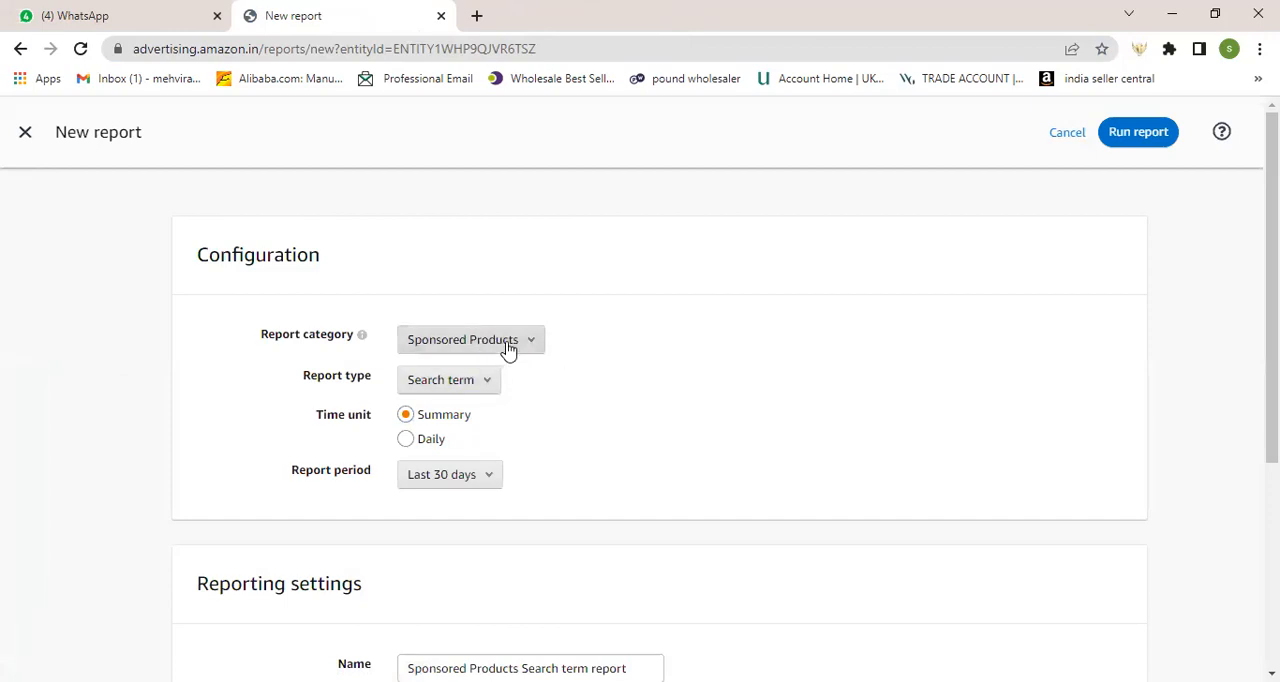
left_click(506, 345)
left_click(490, 346)
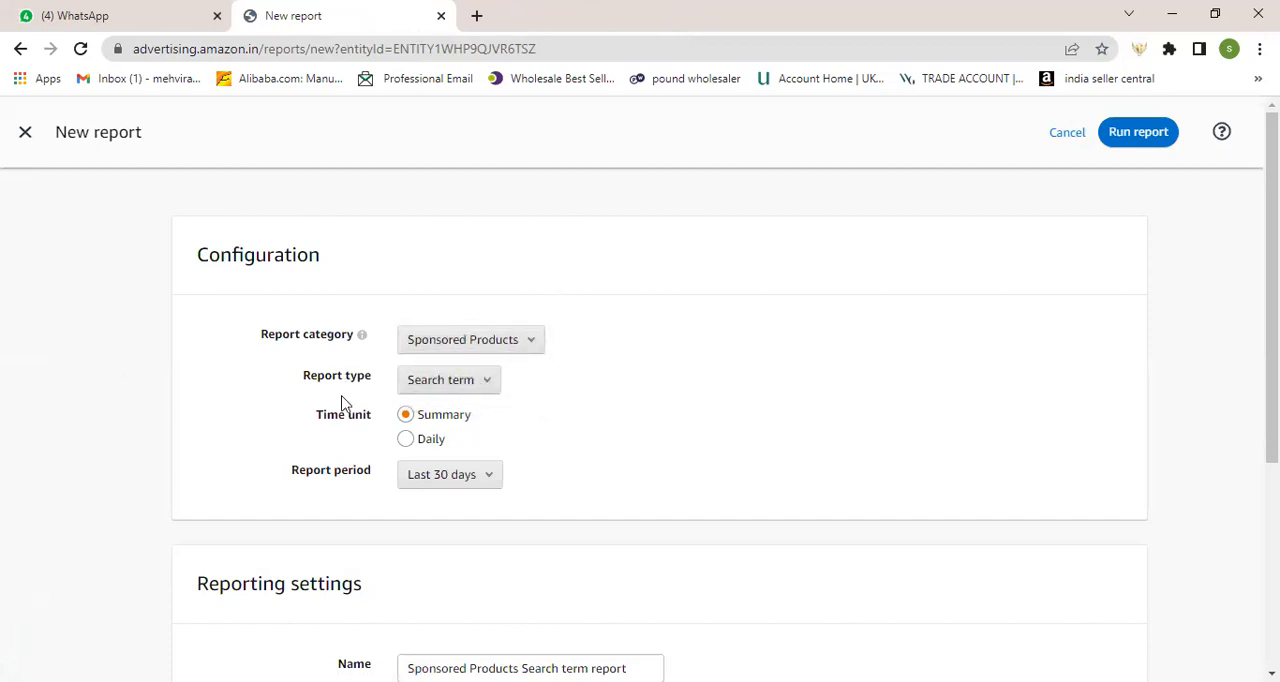
left_click(487, 476)
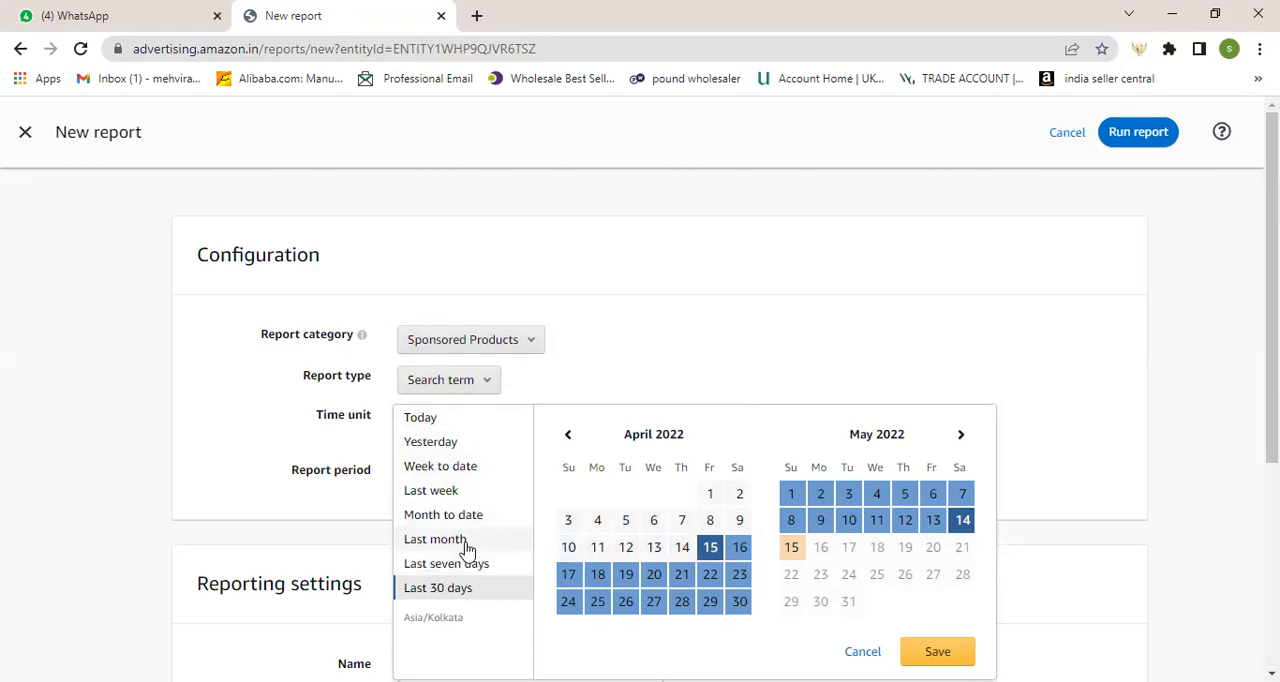
left_click(617, 392)
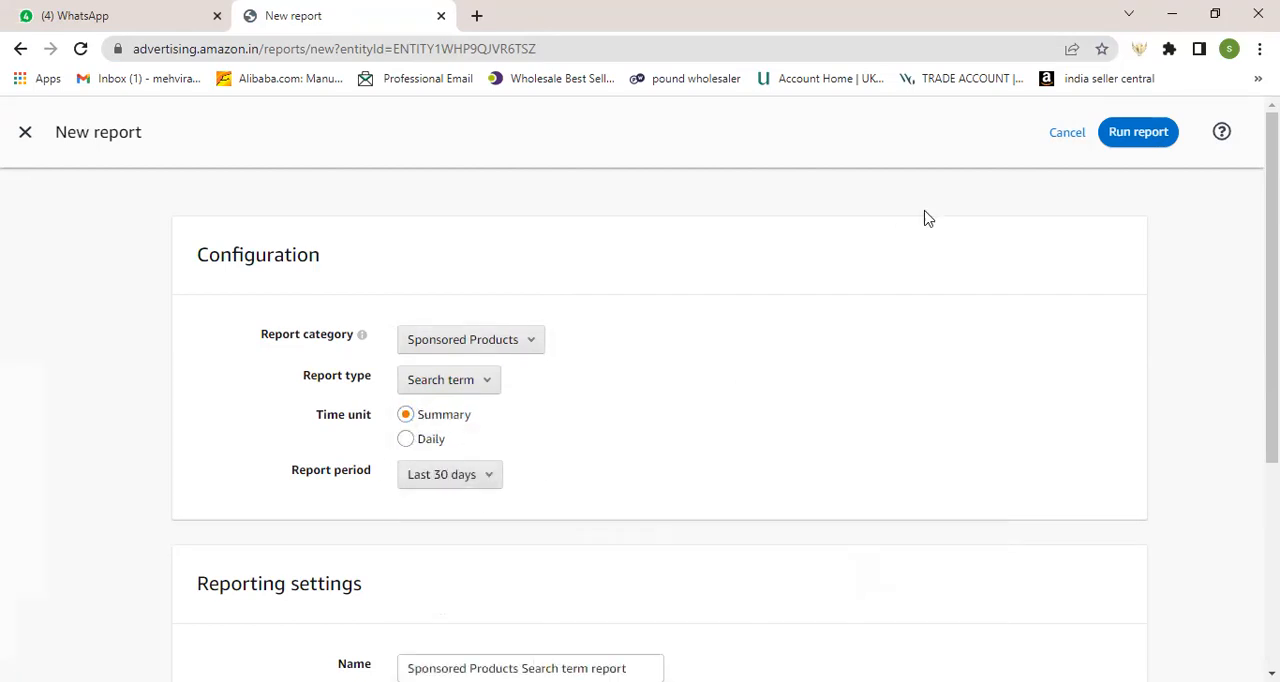